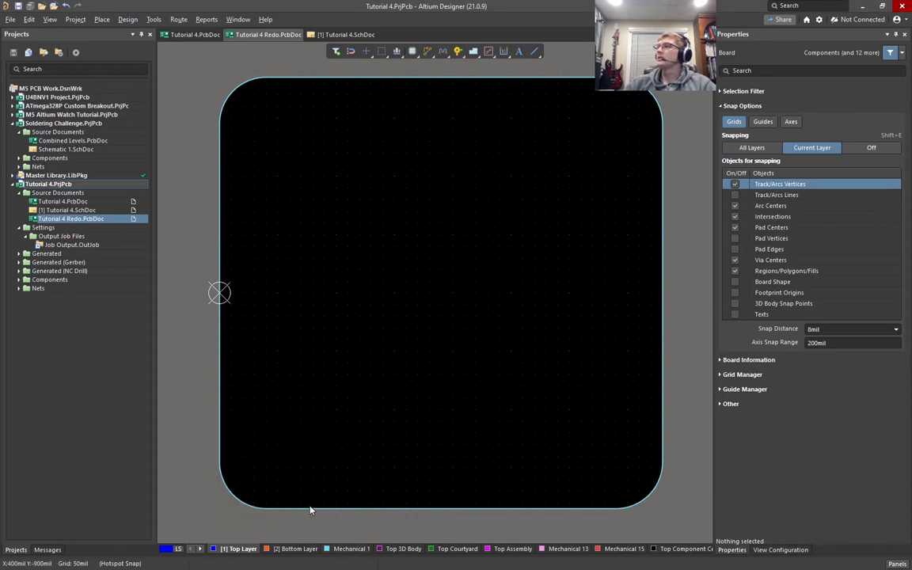
Step: Examine the empty rounded board outline in Tutorial 4 Redo.PcbDoc and the circuit in Tutorial 4.SchDoc
ctrl+scroll(311, 510, up, 3)
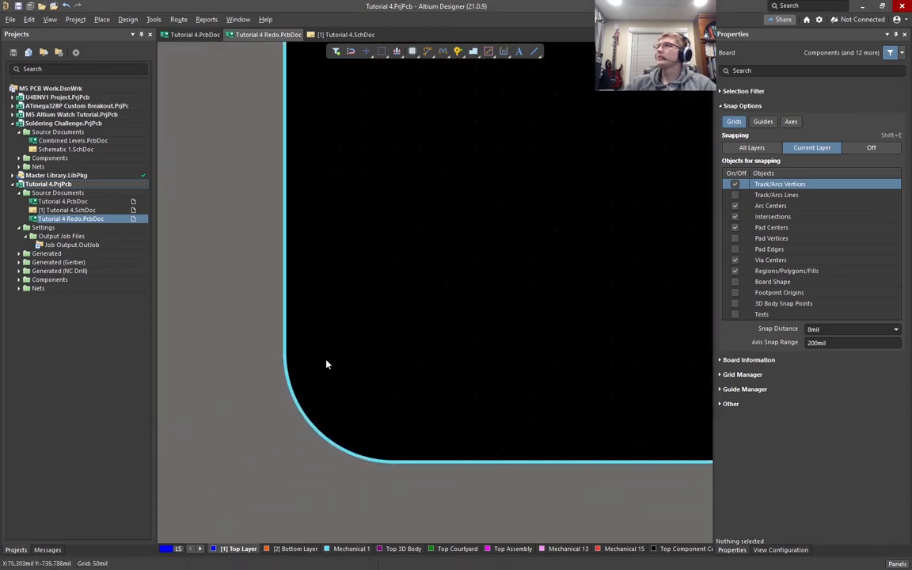
ctrl+scroll(301, 372, down, 3)
click(128, 19)
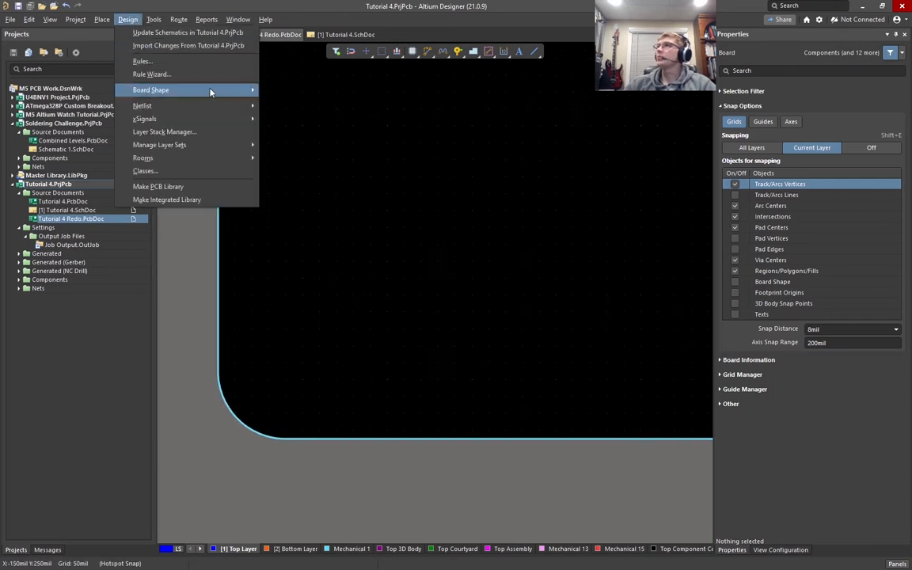
mouse_move(187, 90)
click(376, 254)
ctrl+scroll(373, 254, down, 2)
right_drag(421, 132, 392, 258)
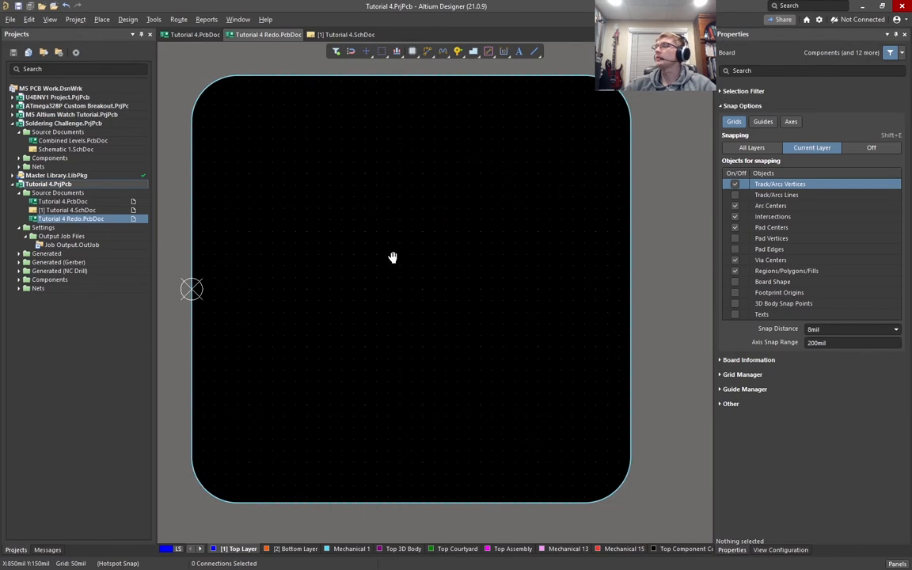
click(344, 34)
ctrl+scroll(533, 266, down, 1)
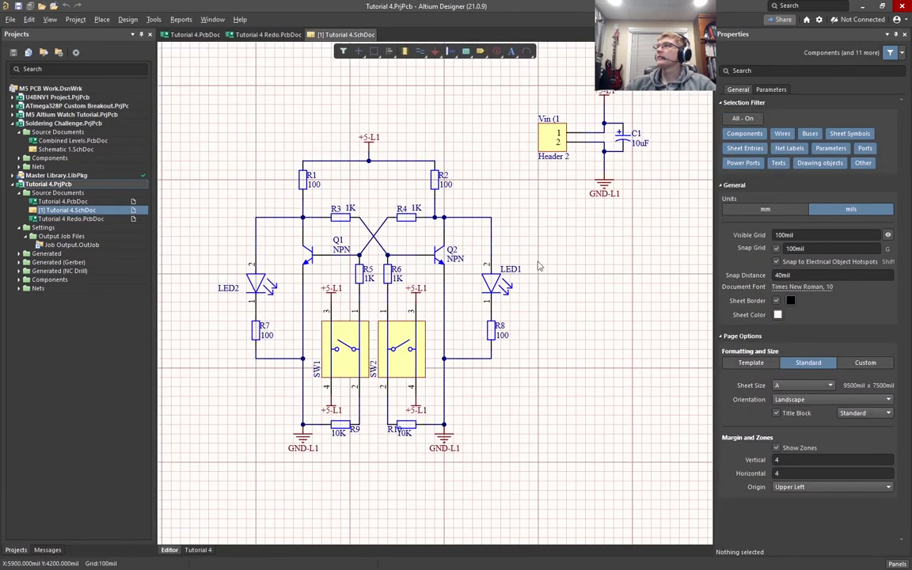
right_drag(565, 261, 570, 280)
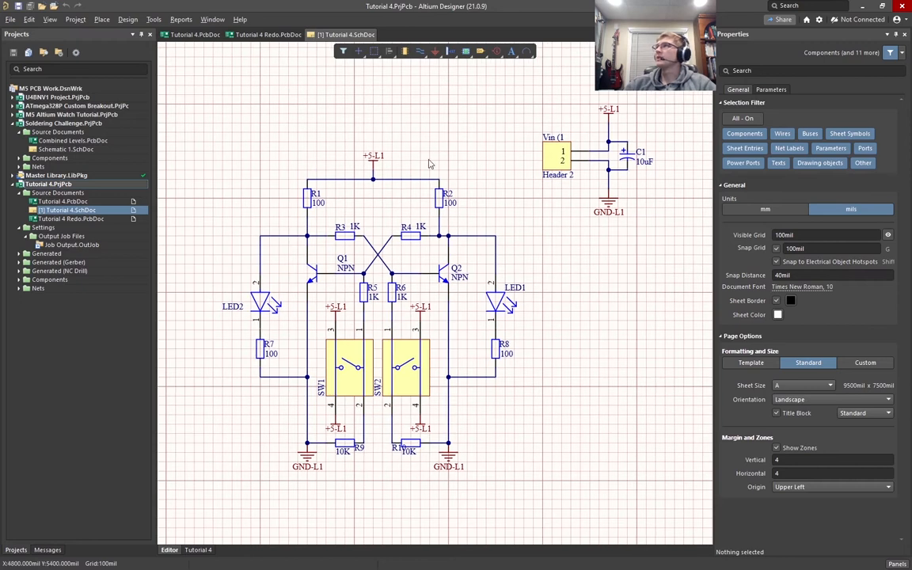
Step: Import the changes from Tutorial 4.PrjPcb into Tutorial 4 Redo.PcbDoc and execute the engineering change order
click(257, 34)
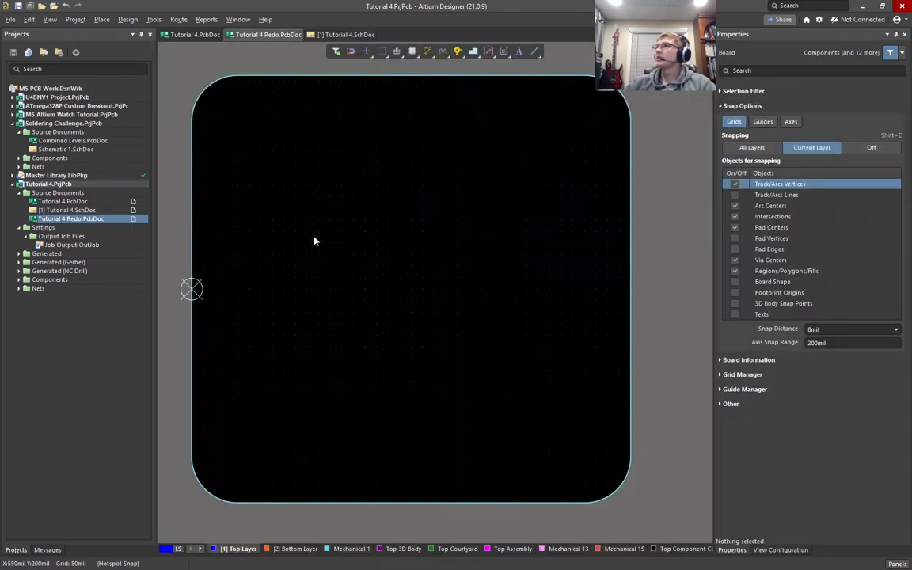
right_drag(275, 244, 303, 243)
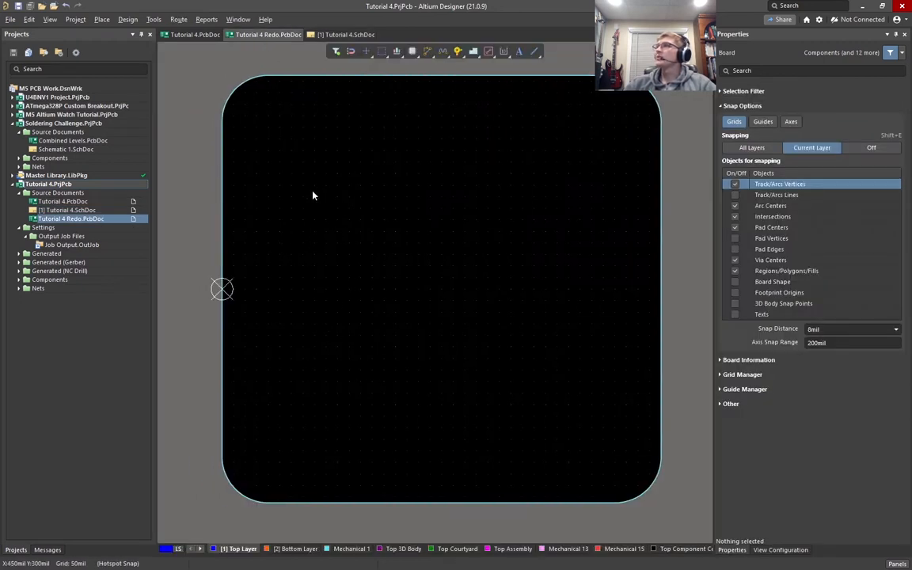
click(132, 24)
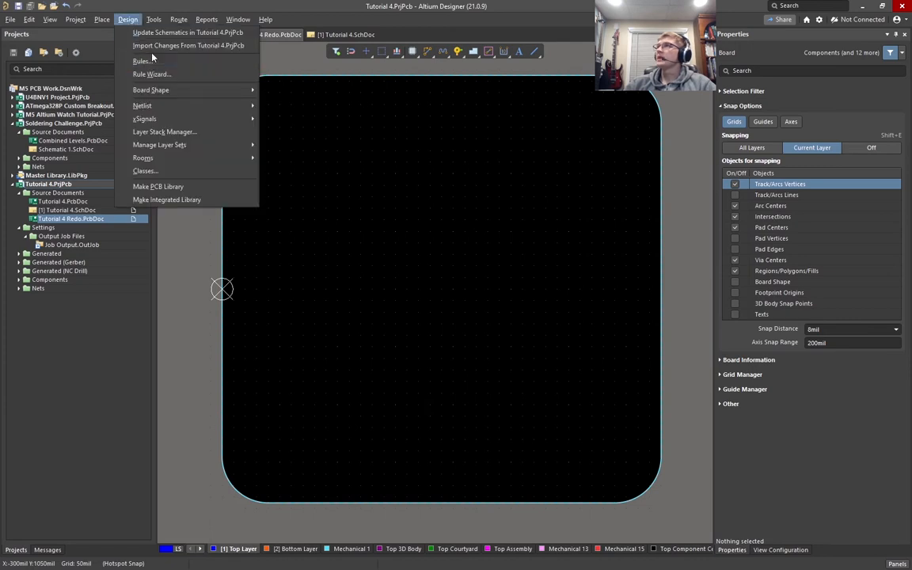
click(137, 46)
scroll(205, 230, down, 10)
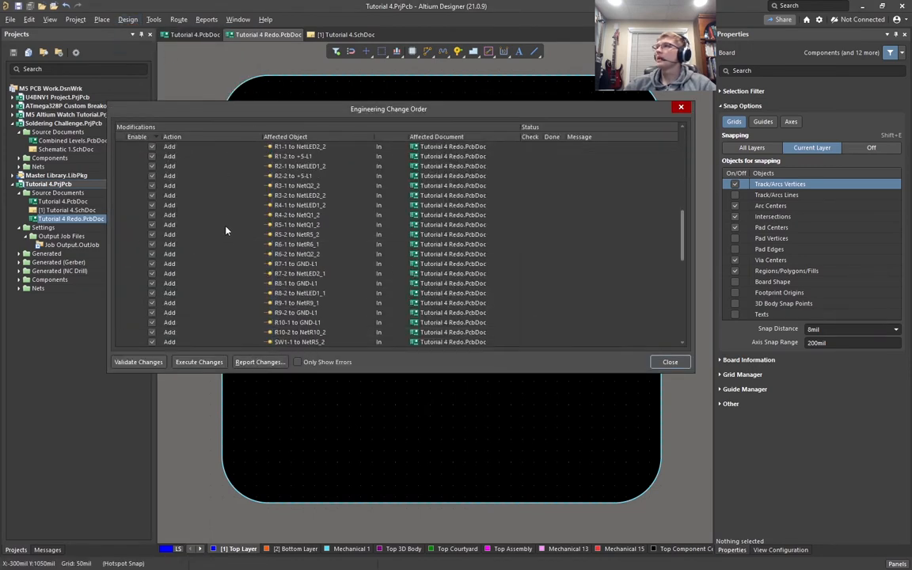
click(199, 362)
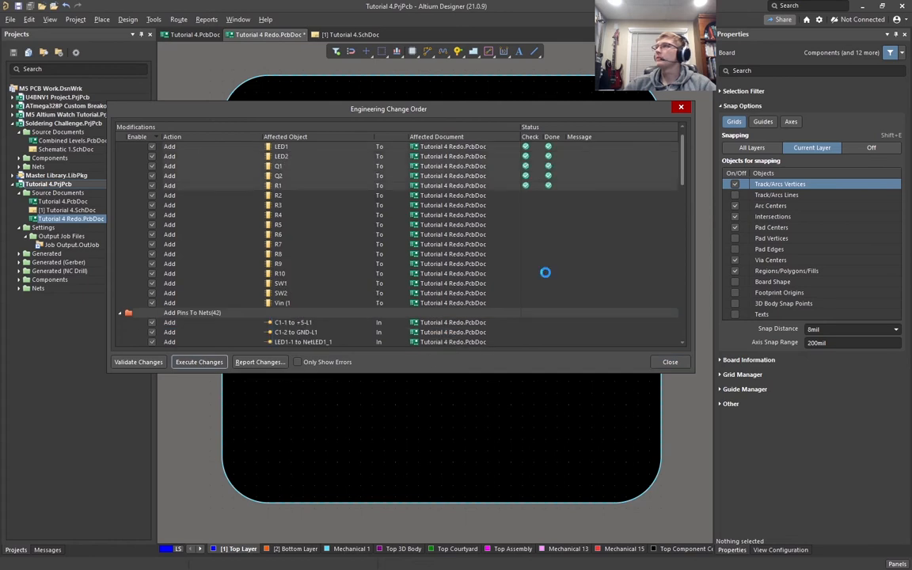
click(670, 362)
Step: Set the PCB snap grid to 100 mil
ctrl+scroll(497, 306, down, 2)
scroll(491, 307, right, 3)
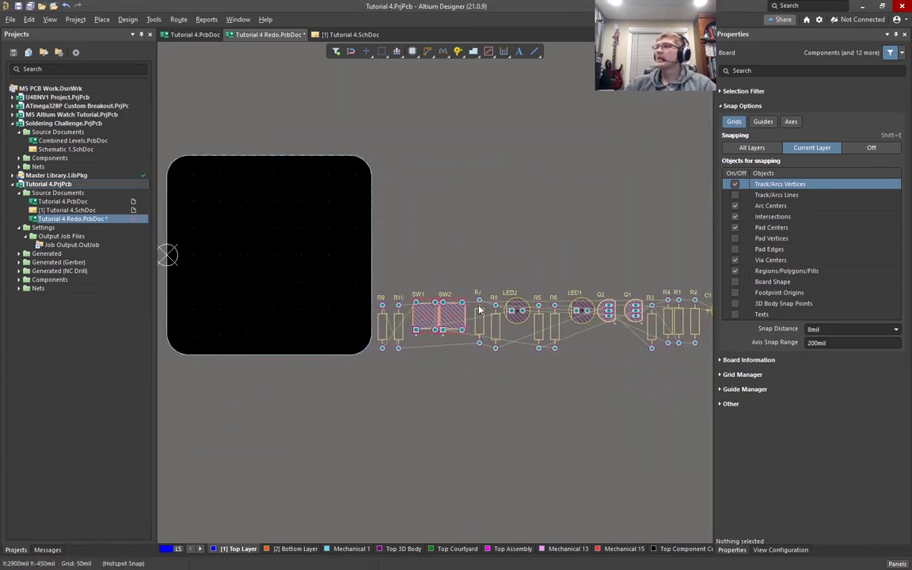
key(g)
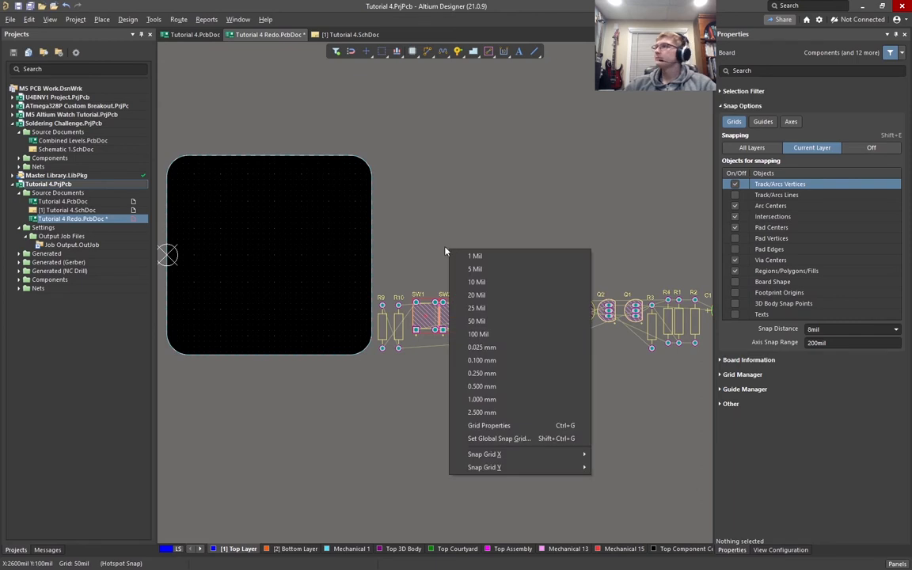
click(488, 336)
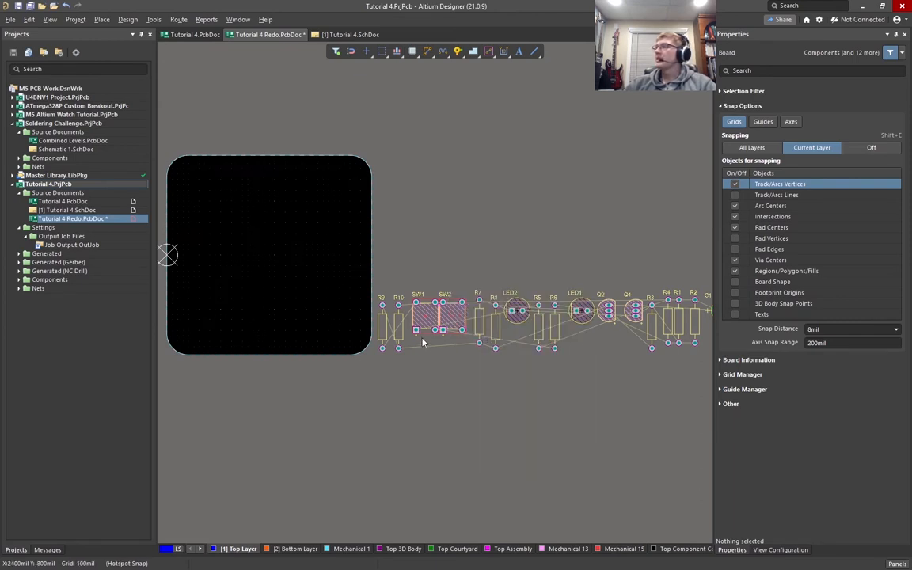
Step: Move all imported components together from beside the board to a row along its bottom edge
right_drag(424, 342, 466, 323)
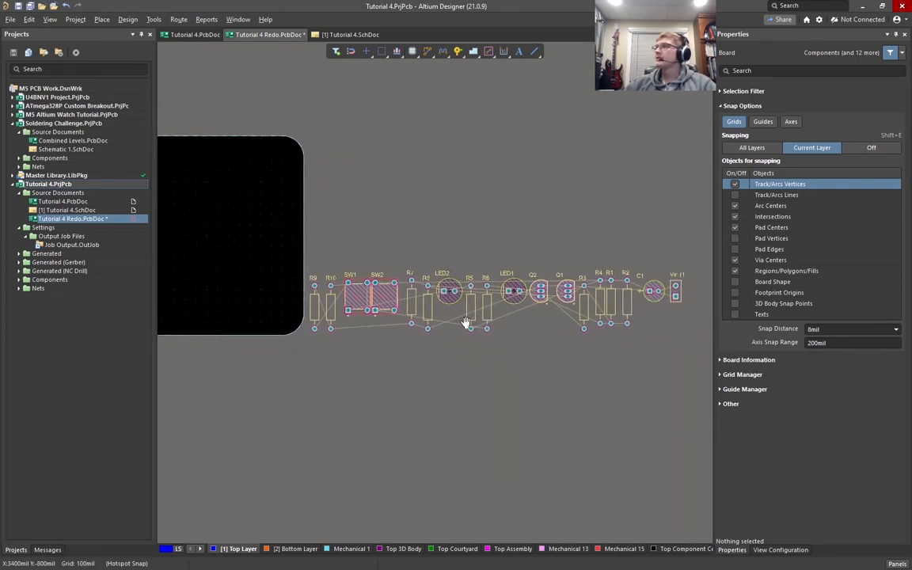
drag(700, 339, 312, 209)
drag(383, 304, 282, 331)
right_drag(413, 263, 648, 247)
drag(370, 346, 339, 335)
click(651, 234)
ctrl+scroll(479, 233, up, 5)
mouse_move(435, 225)
right_down()
mouse_move(453, 242)
mouse_move(440, 240)
right_up()
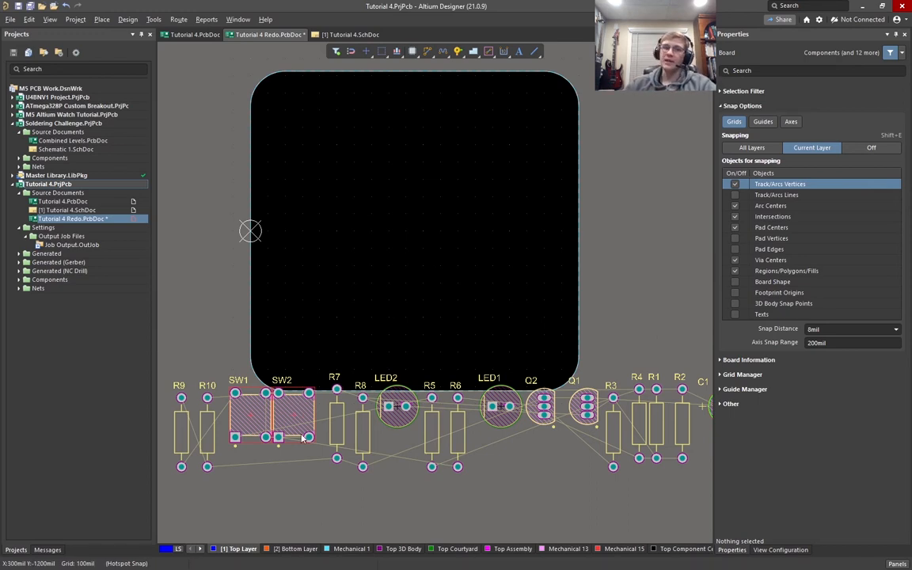
Step: Place SW1 above SW2 along the board's left side and LED1 above LED2 along its right side, aligned in rows
drag(247, 424, 292, 164)
drag(294, 413, 288, 300)
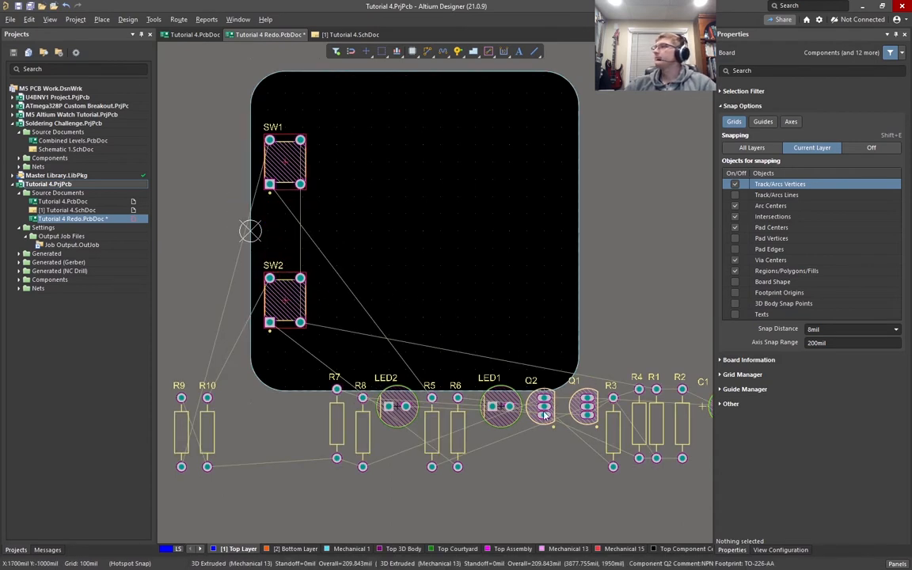
drag(502, 406, 540, 164)
drag(400, 414, 536, 307)
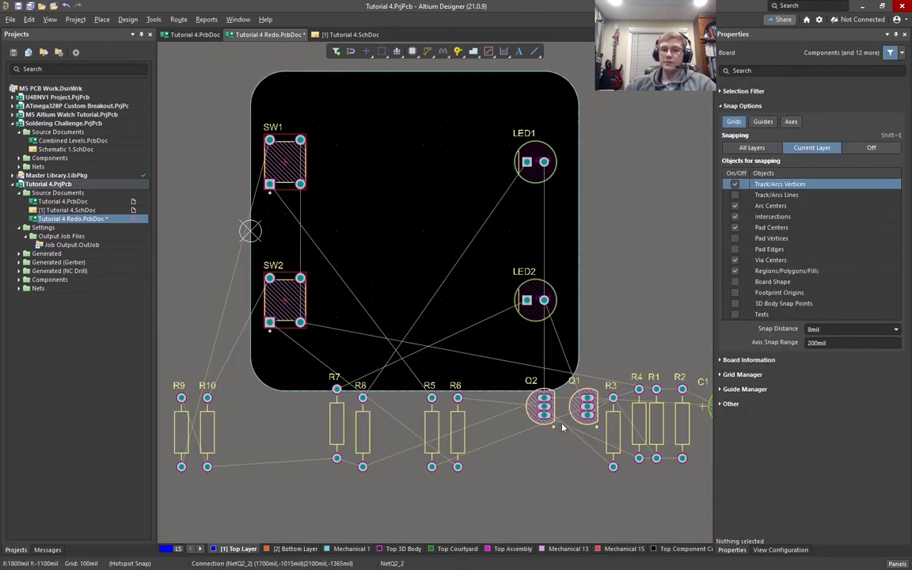
Step: Place Q1 directly above Q2 just left of the LEDs, and shift both transistors one 100 mil grid step left
drag(586, 407, 473, 196)
drag(543, 406, 475, 248)
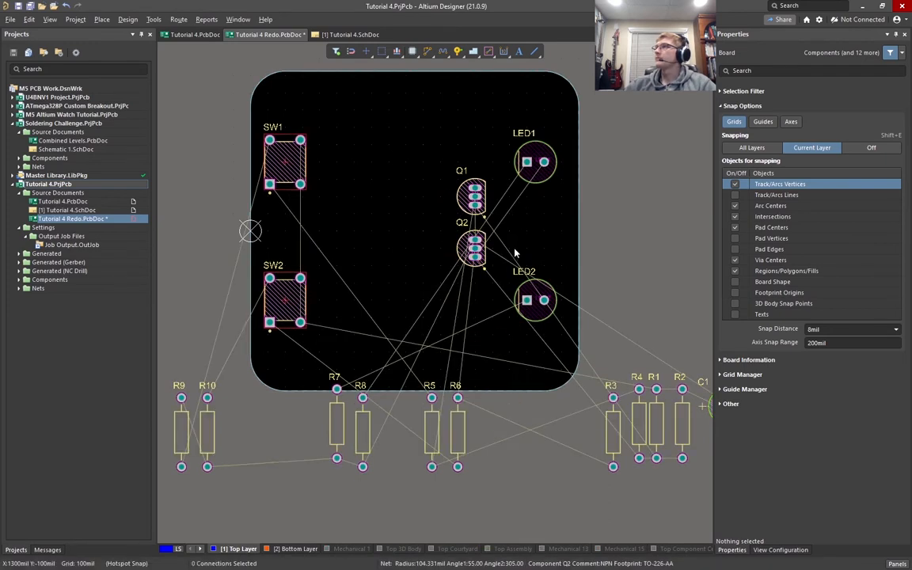
drag(462, 204, 442, 167)
drag(475, 196, 458, 196)
click(598, 202)
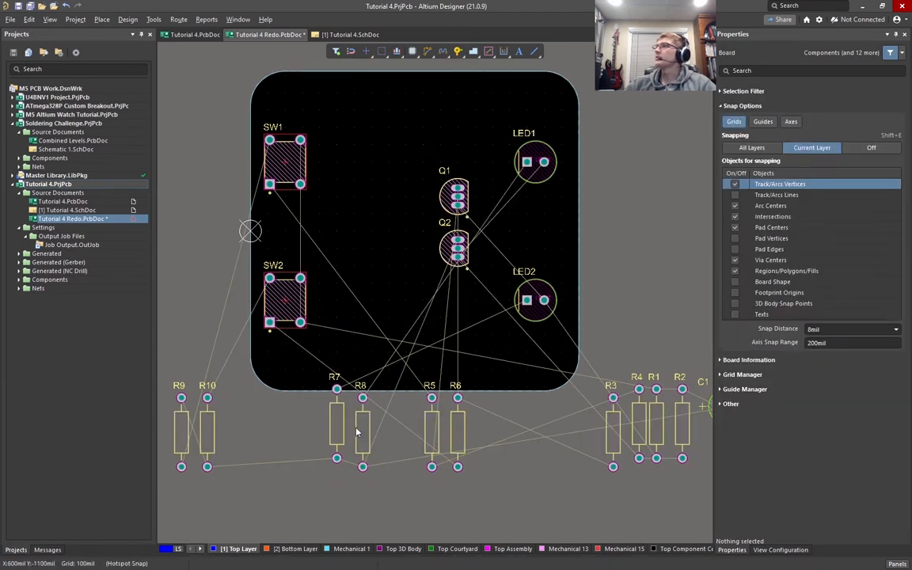
Step: Place R9 and R10 horizontally in the gap between SW1 and SW2, with R9 above R10 and both bodies extending right
right_drag(250, 446, 289, 442)
drag(220, 428, 383, 219)
key(space)
key(space)
key(space)
drag(246, 427, 382, 242)
key(space)
key(space)
key(space)
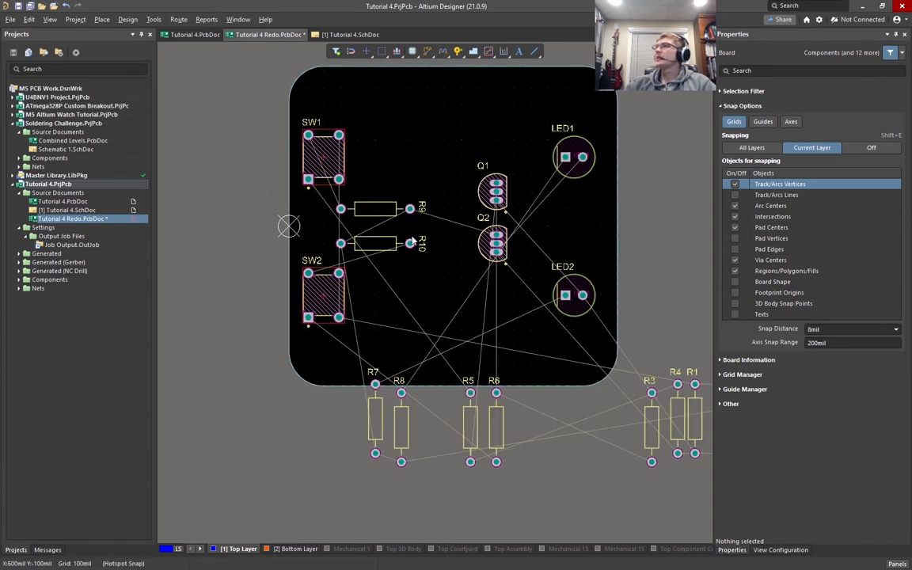
Step: Inspect the pad net names and connection lines around R9, R10, the switches and the transistors
ctrl+scroll(432, 236, up, 4)
right_drag(432, 236, 395, 214)
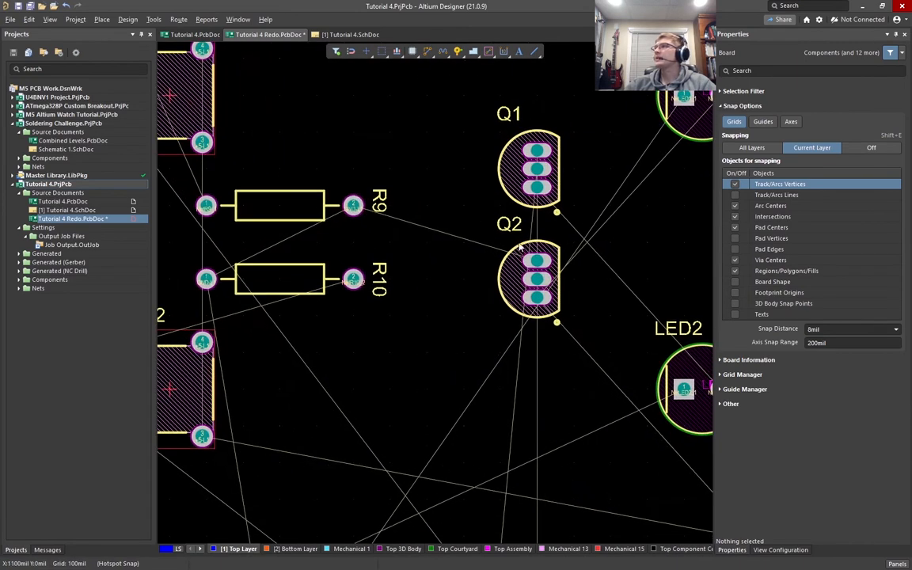
ctrl+scroll(486, 242, down, 2)
right_drag(486, 284, 419, 217)
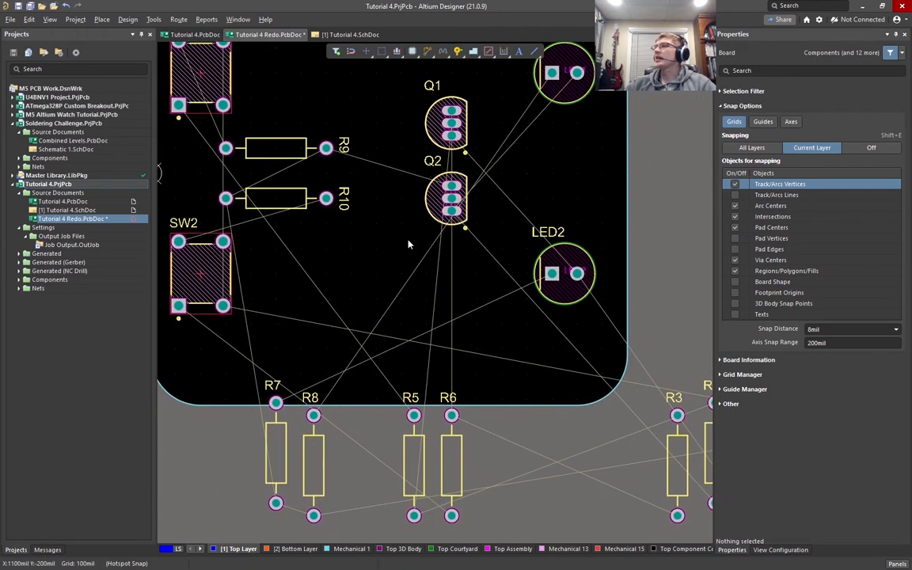
right_drag(369, 307, 414, 348)
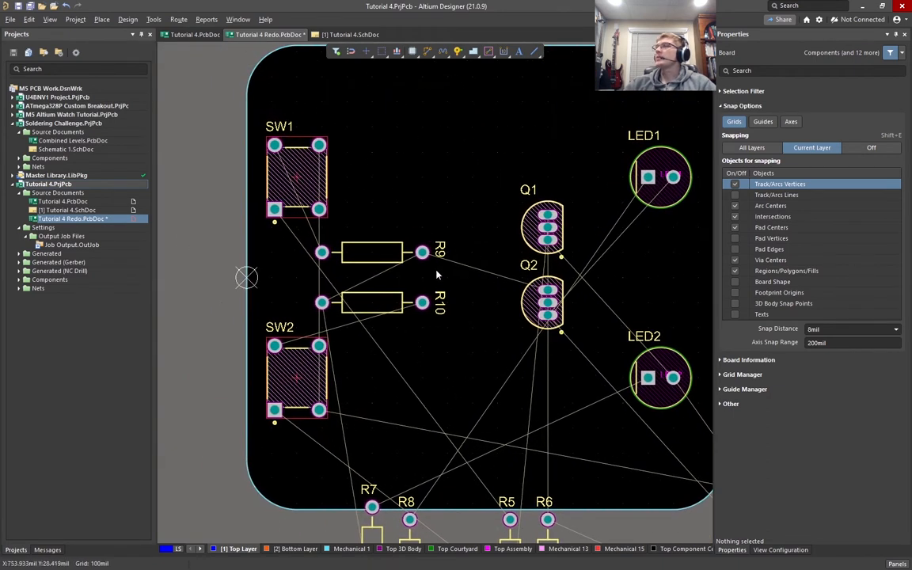
ctrl+scroll(437, 275, up, 3)
right_drag(285, 306, 377, 299)
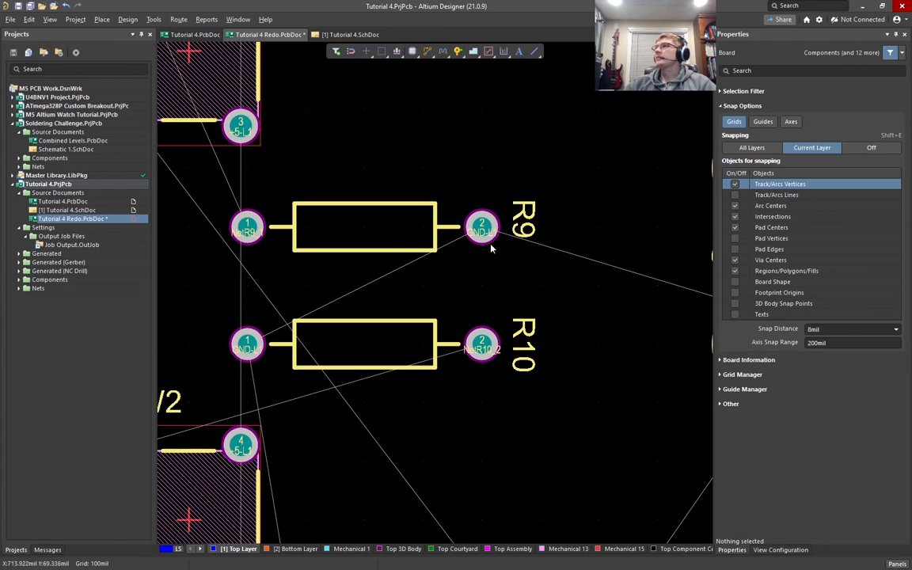
ctrl+scroll(491, 249, up, 3)
ctrl+scroll(474, 231, down, 3)
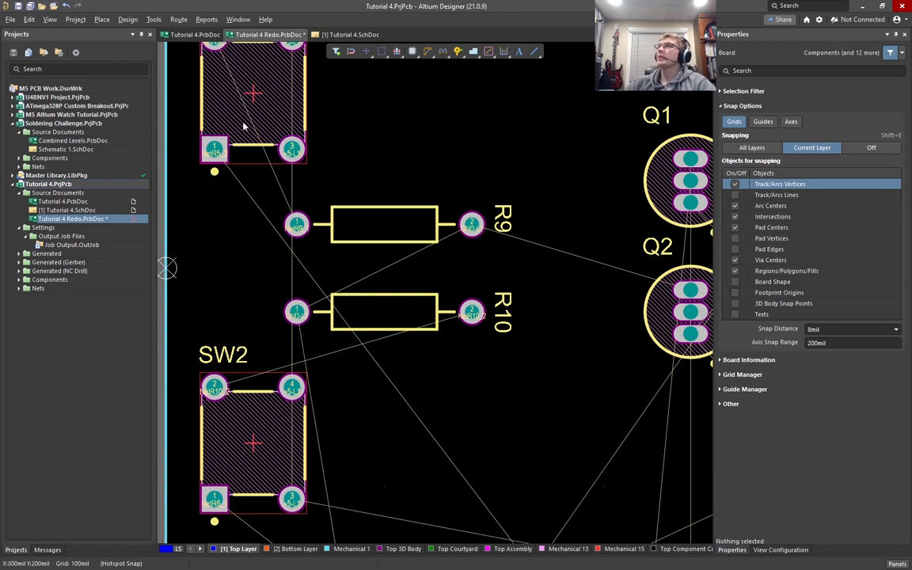
Step: Hide the connection lines of the GND-L1 net
click(50, 20)
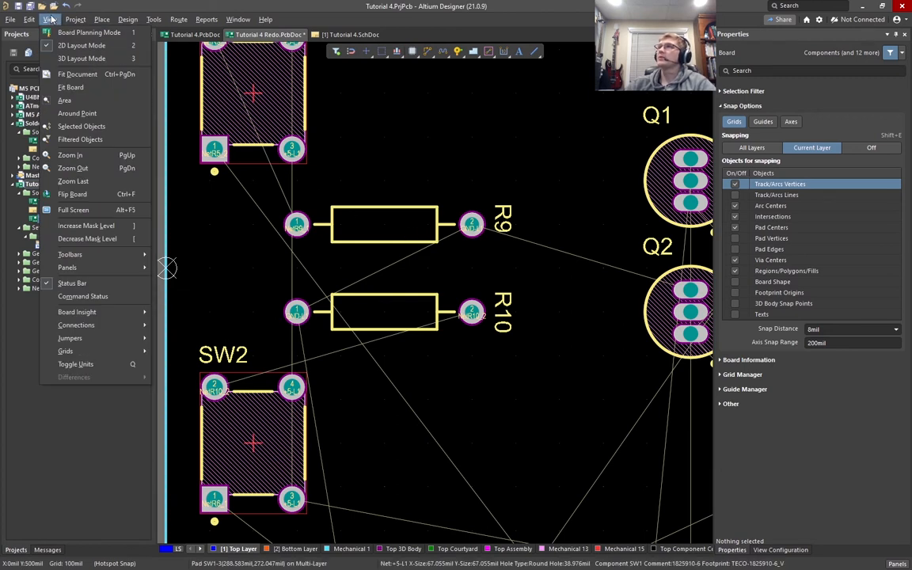
mouse_move(95, 325)
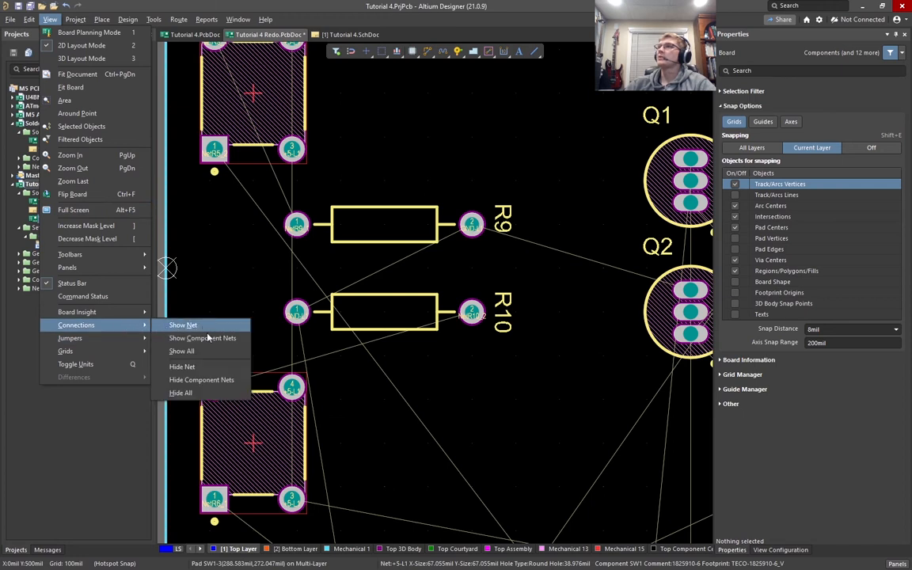
click(182, 366)
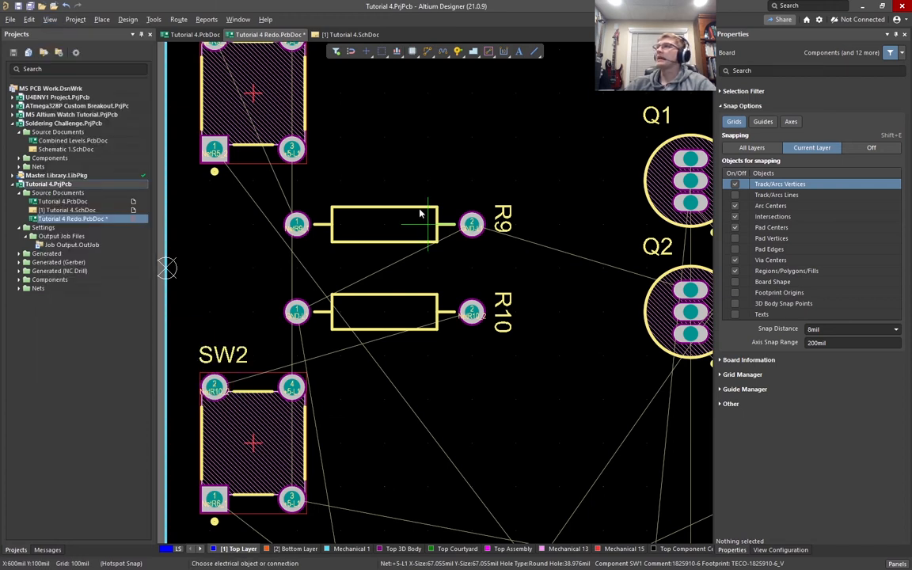
click(471, 226)
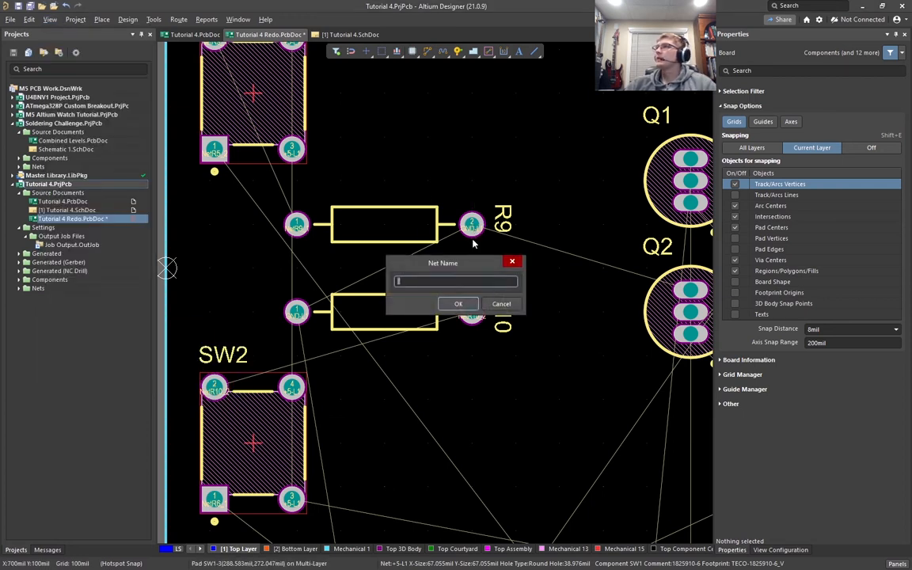
click(501, 305)
click(480, 247)
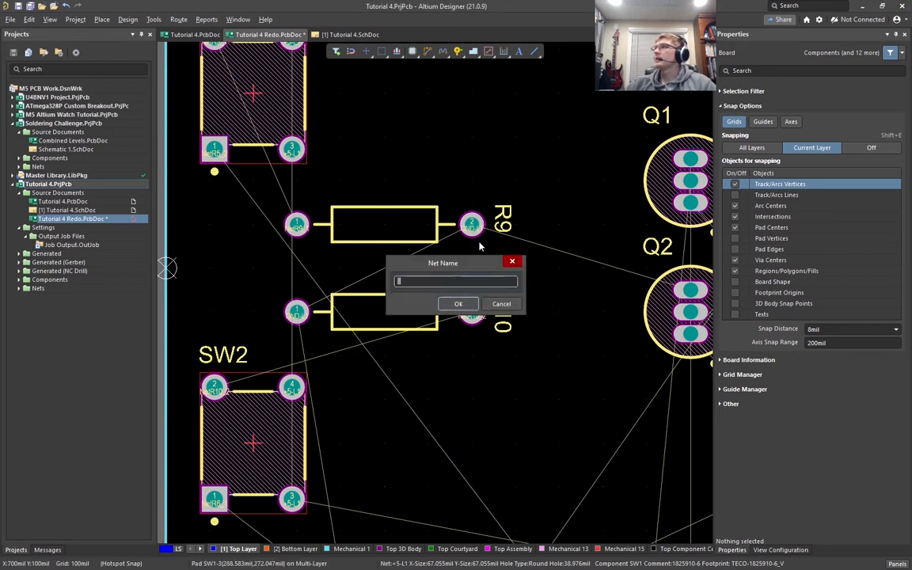
click(501, 305)
ctrl+scroll(479, 289, up, 4)
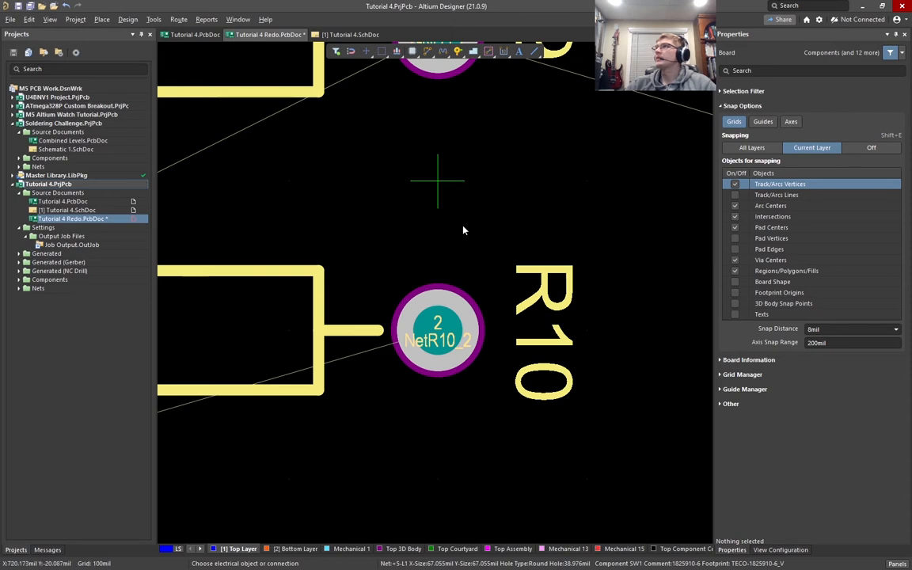
ctrl+scroll(460, 229, down, 3)
ctrl+scroll(453, 173, up, 4)
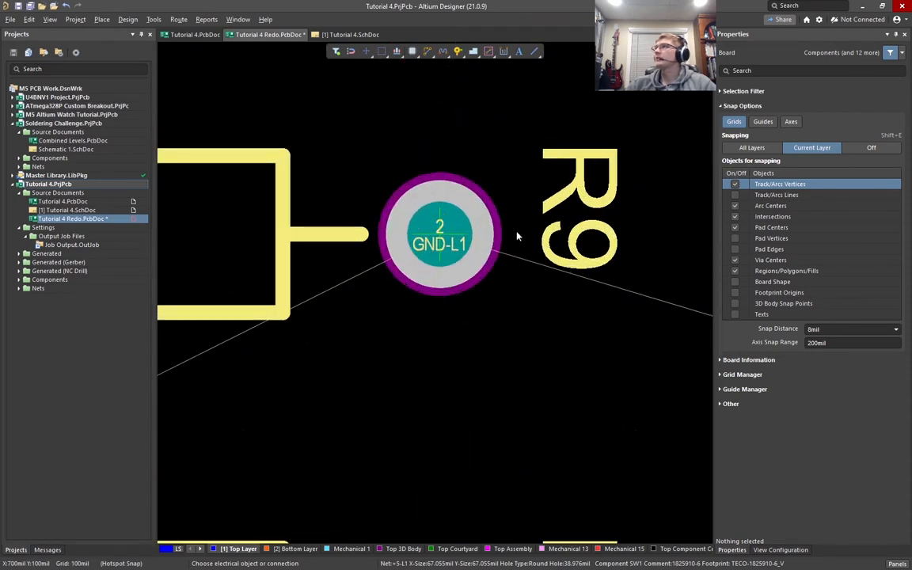
click(470, 191)
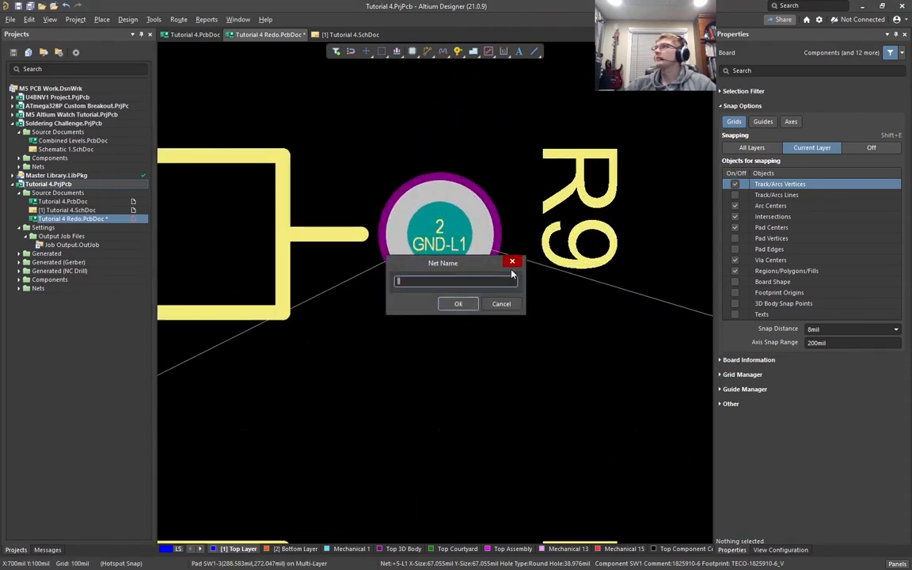
click(458, 306)
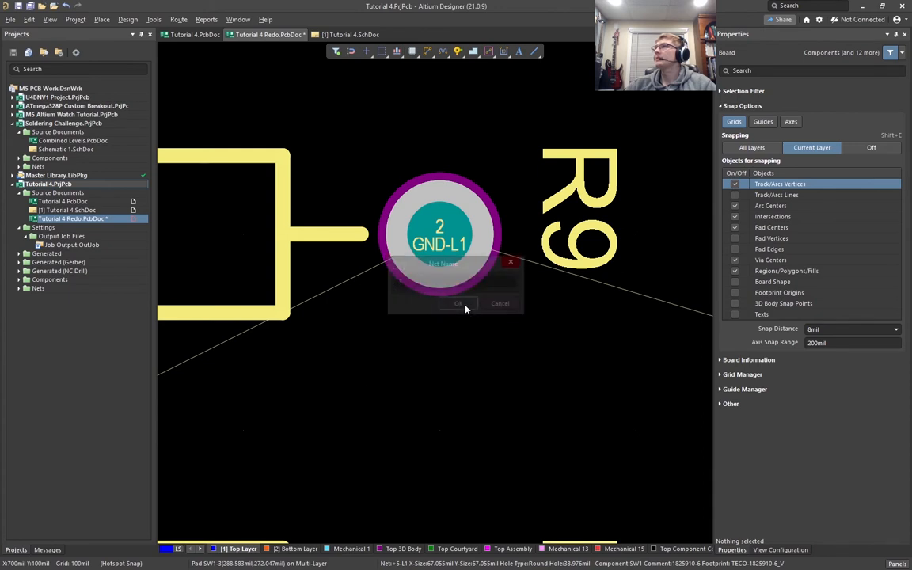
key(Down)
key(Return)
ctrl+scroll(417, 205, down, 2)
ctrl+scroll(417, 206, down, 6)
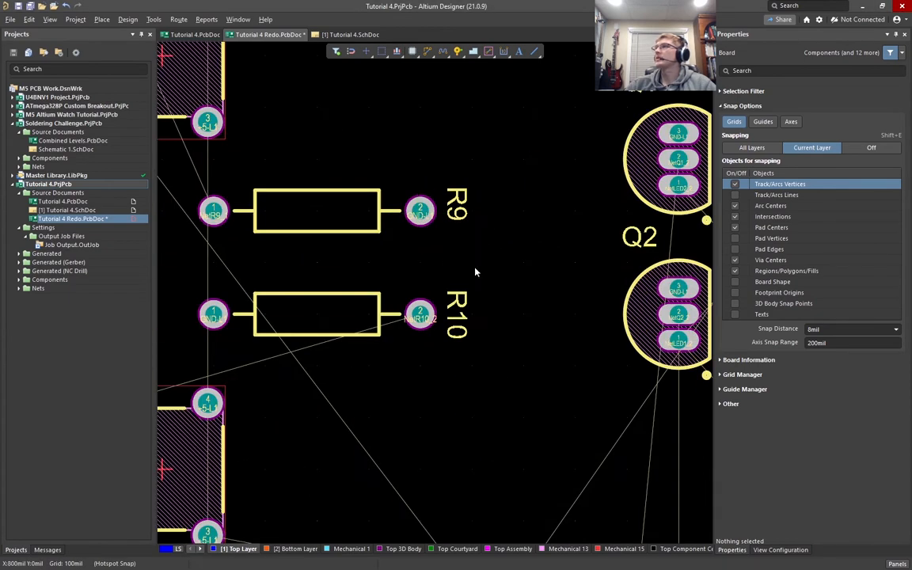
Step: Place R7 horizontally inside the board below Q2 and LED2, with its pad 2 toward LED2
scroll(445, 252, up, 2)
ctrl+scroll(445, 252, up, 5)
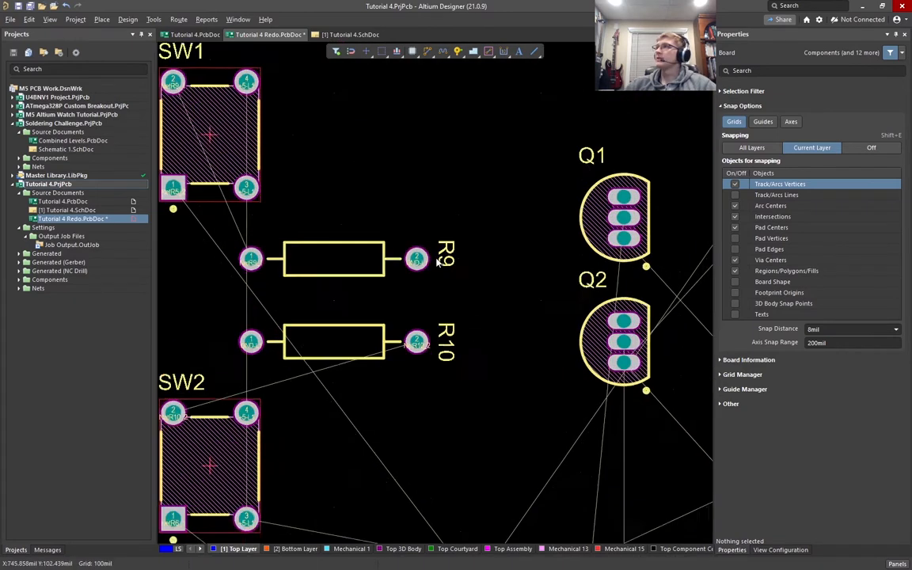
ctrl+scroll(402, 243, down, 5)
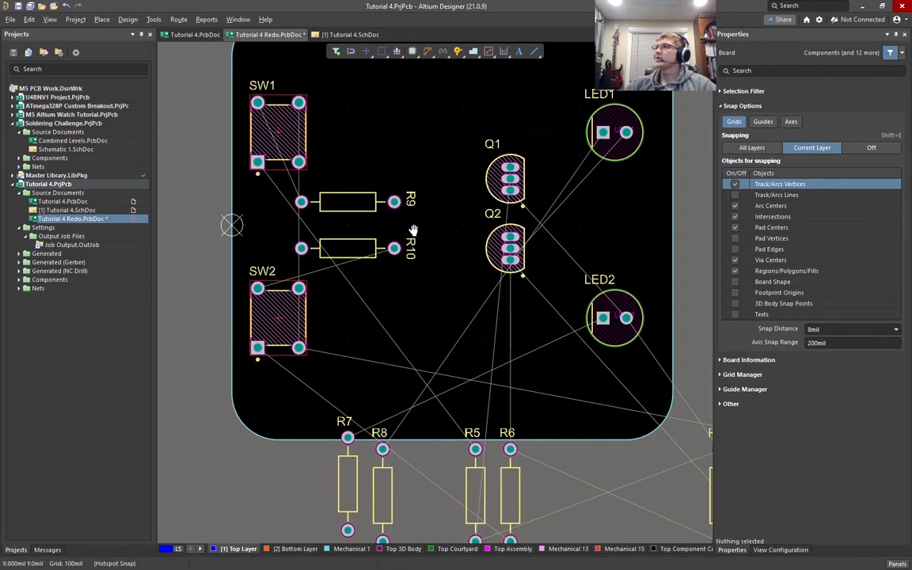
drag(335, 475, 520, 383)
key(space)
key(space)
key(space)
key(space)
key(space)
Step: Check the component rotation step in the PCB Editor General preferences
click(819, 20)
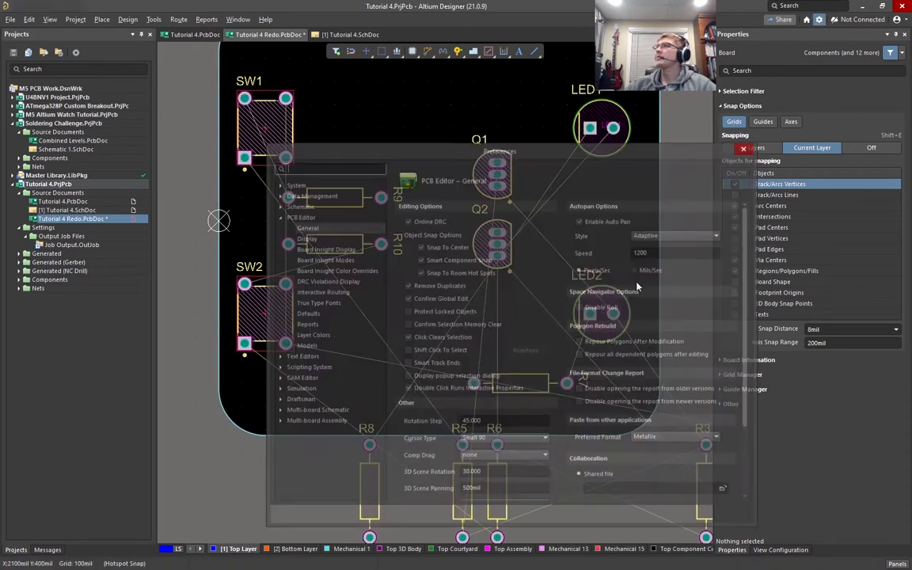
click(314, 228)
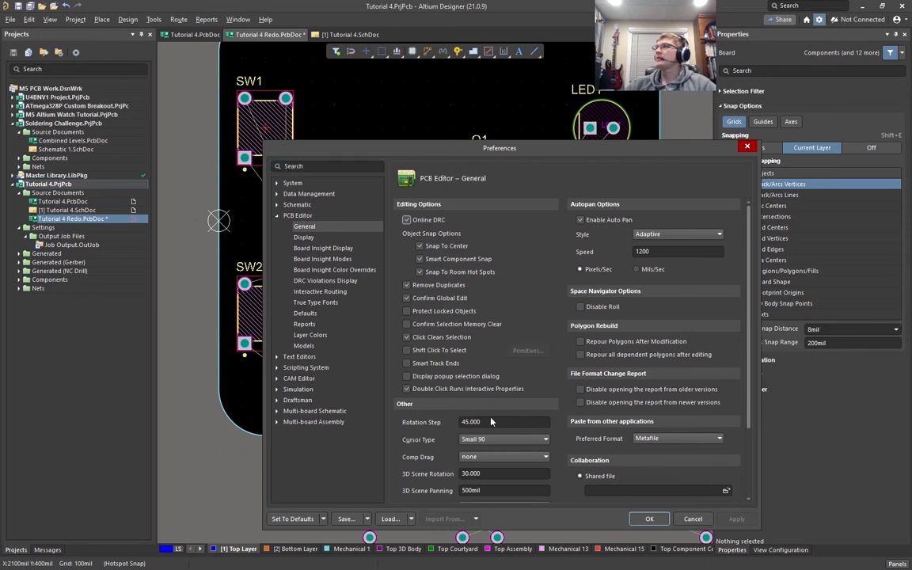
click(648, 520)
Step: Place R8 horizontally near the board's upper edge, above and to the left of LED1
right_drag(516, 326, 423, 315)
ctrl+scroll(512, 319, down, 1)
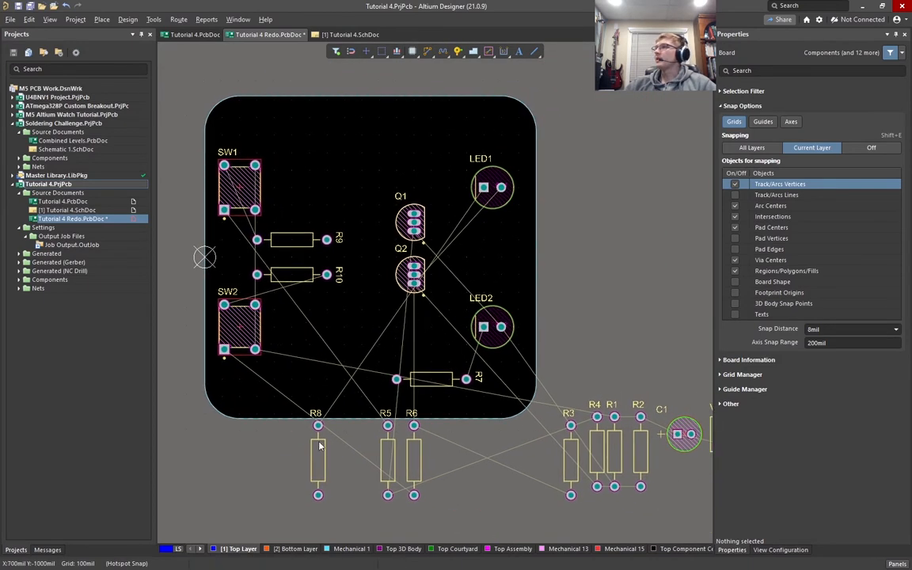
drag(313, 468, 438, 133)
key(space)
key(space)
key(space)
key(space)
key(space)
Step: Place the two-pin Vin header horizontally near the board's lower edge, left of R7, rotated 180 degrees
right_drag(564, 410, 385, 300)
drag(540, 328, 389, 286)
key(space)
key(space)
ctrl+scroll(390, 286, up, 2)
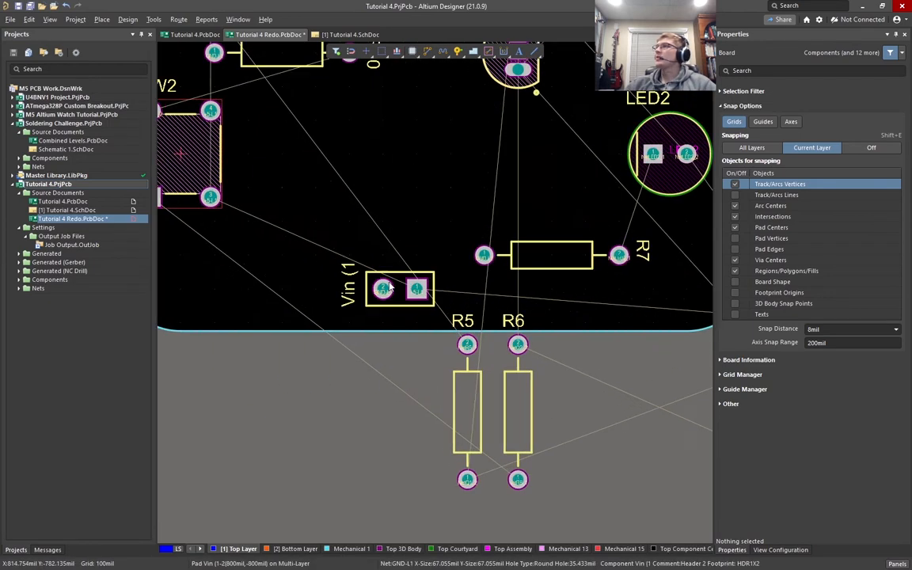
ctrl+scroll(389, 287, up, 2)
click(390, 339)
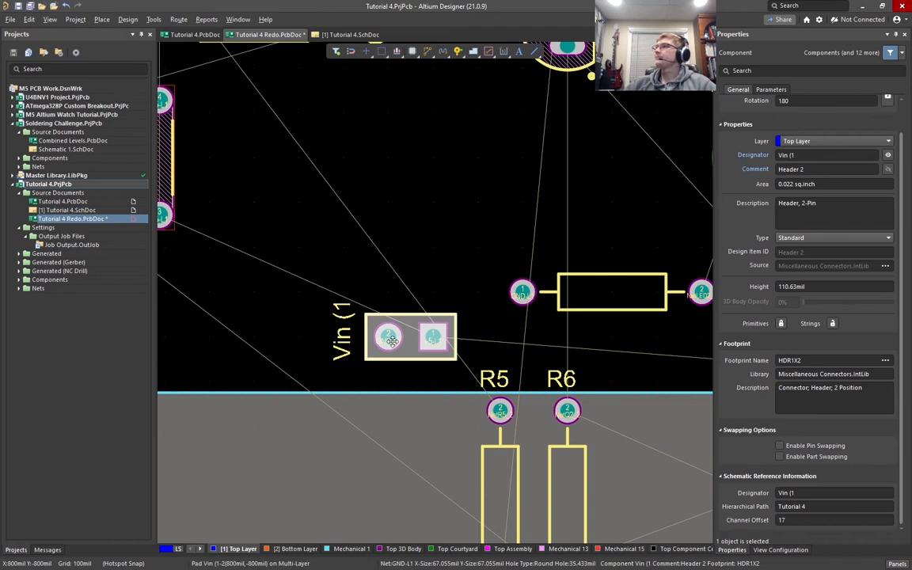
click(818, 154)
text(j)
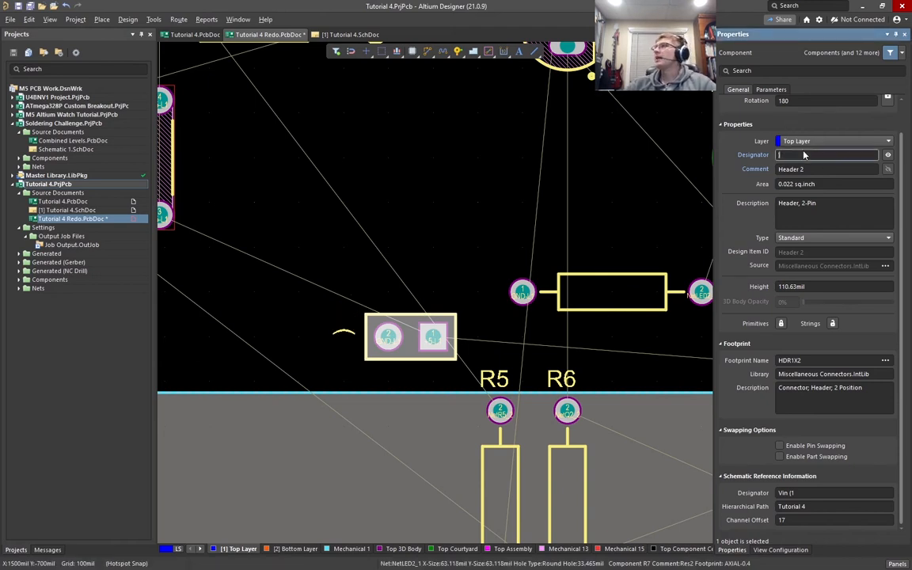
click(346, 444)
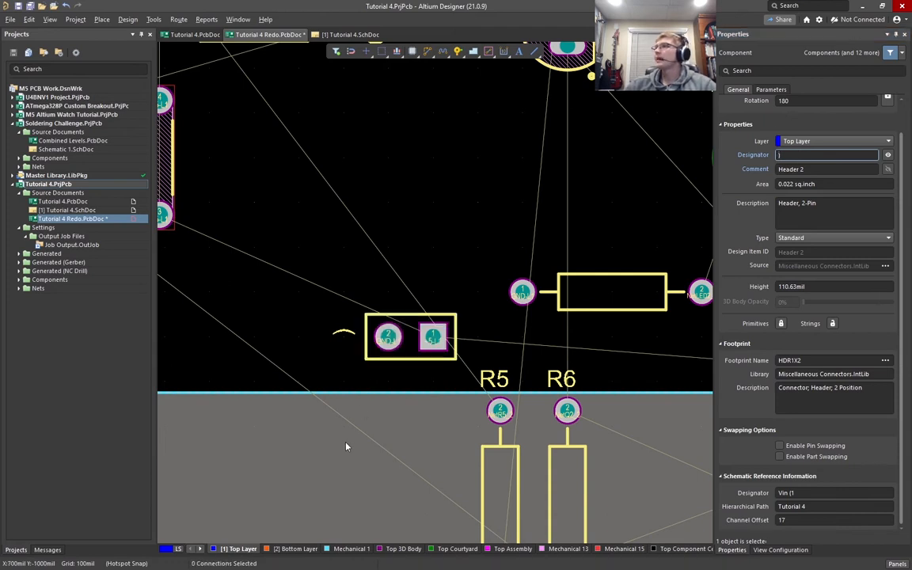
key(ctrl+z)
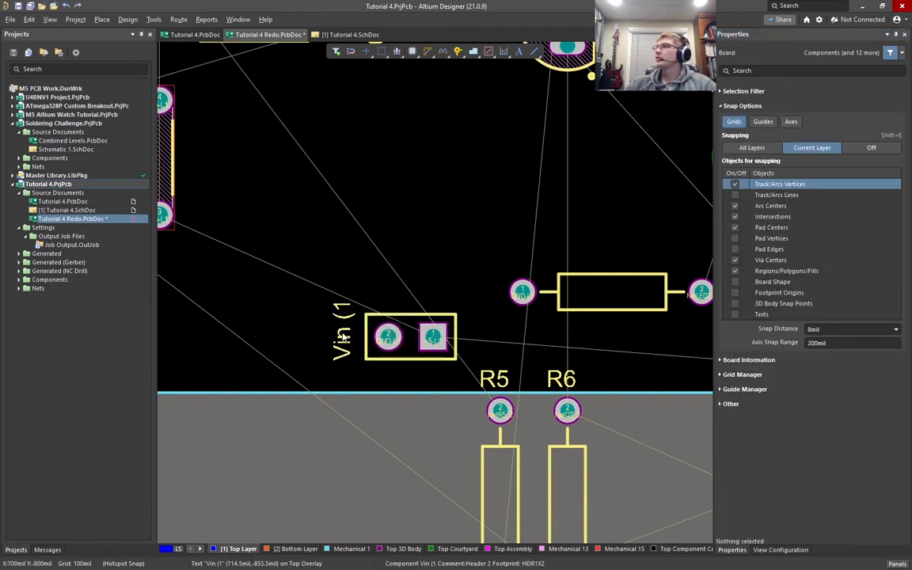
Step: Change the two-pin header's designator to "Vin (1)"
click(412, 342)
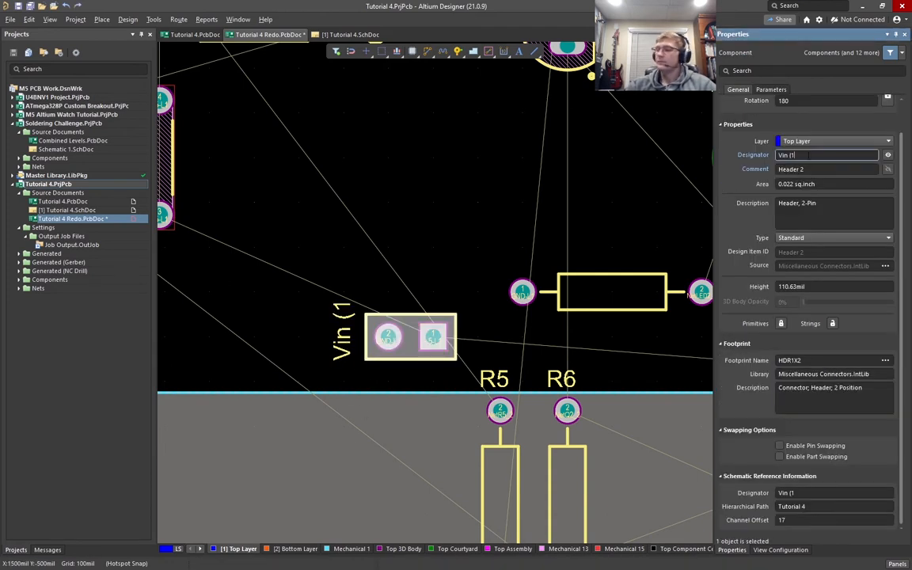
key(Return)
click(340, 409)
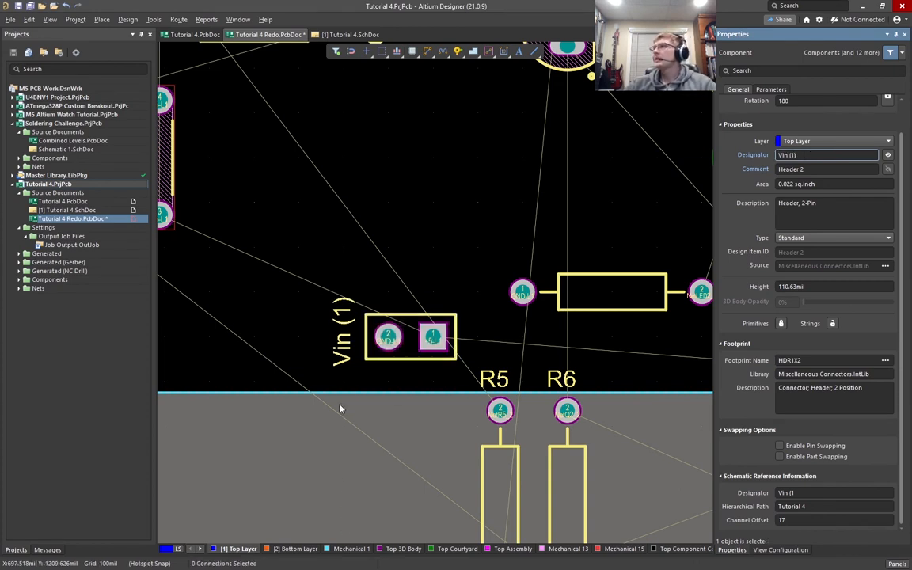
Step: Place C1 left of the Vin header at X 500 mil, Y -800 mil, rotated 270 degrees with its positive pad up
ctrl+scroll(363, 349, down, 3)
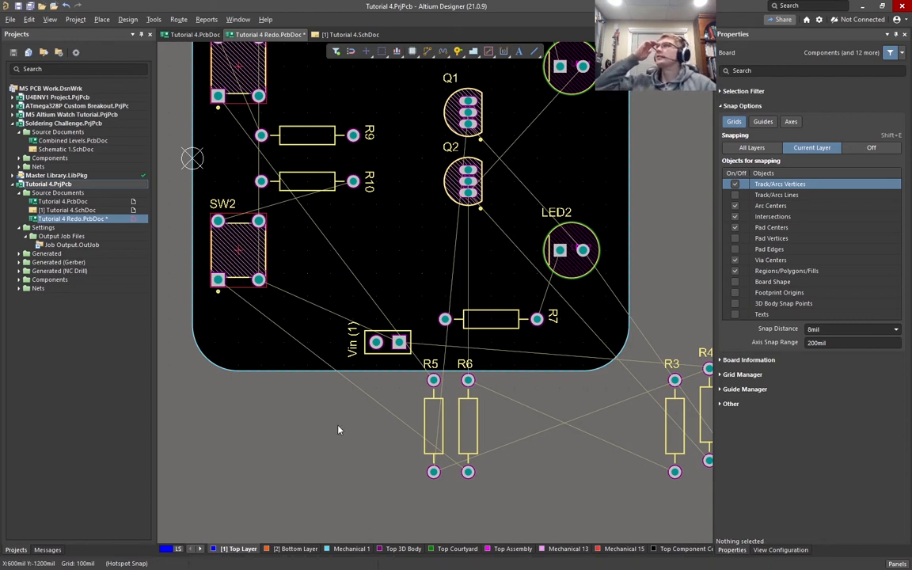
right_drag(262, 261, 293, 349)
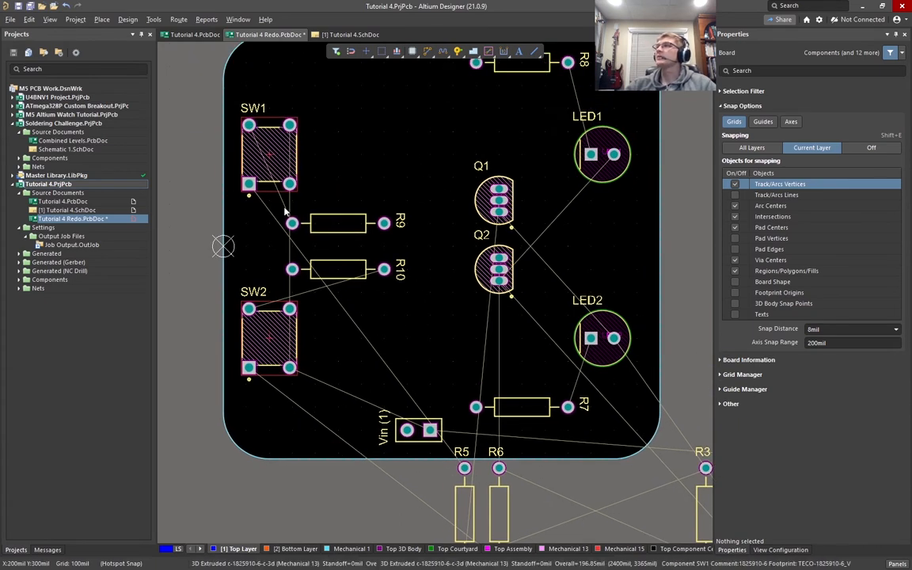
ctrl+scroll(287, 259, down, 1)
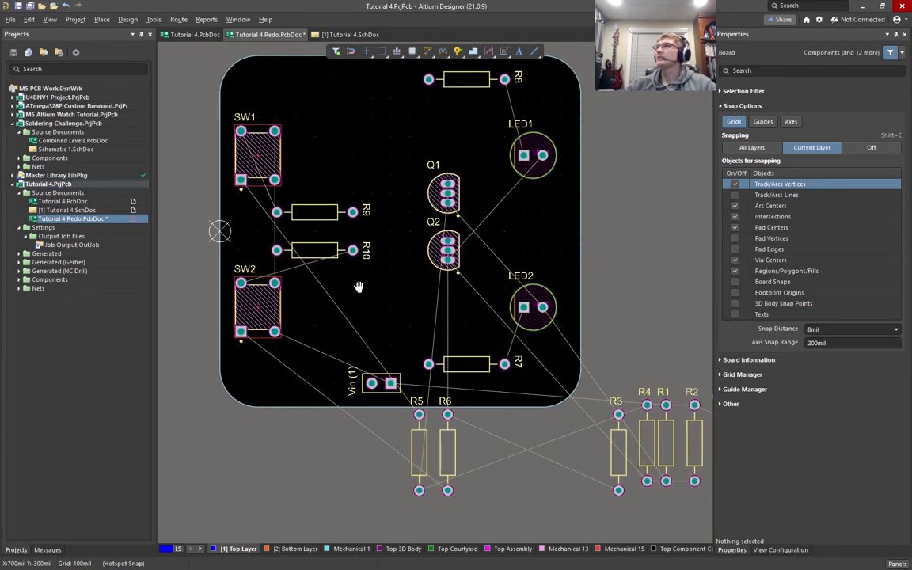
ctrl+scroll(516, 271, down, 1)
right_drag(515, 271, 341, 202)
drag(523, 324, 362, 293)
ctrl+scroll(436, 289, up, 3)
ctrl+scroll(462, 279, up, 4)
key(space)
key(space)
key(space)
key(space)
key(space)
key(space)
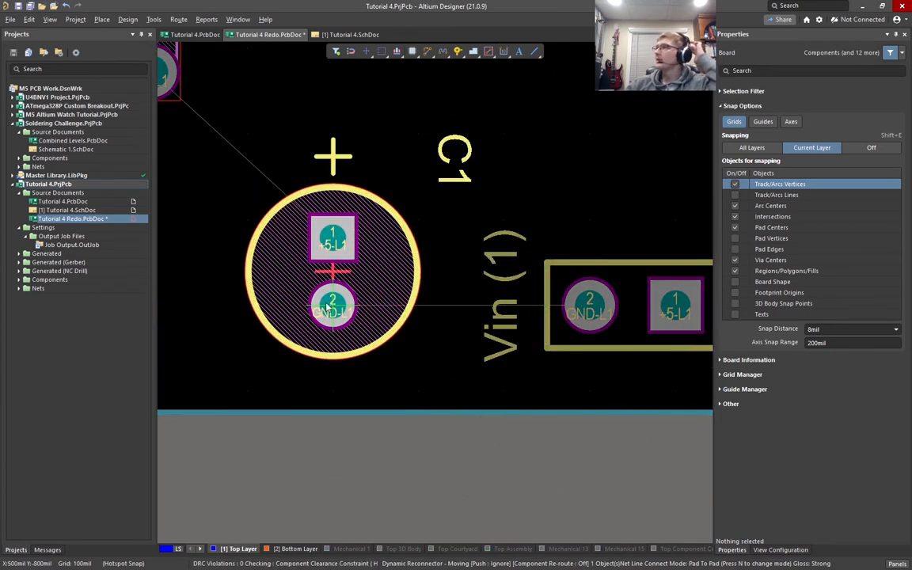
drag(329, 305, 329, 305)
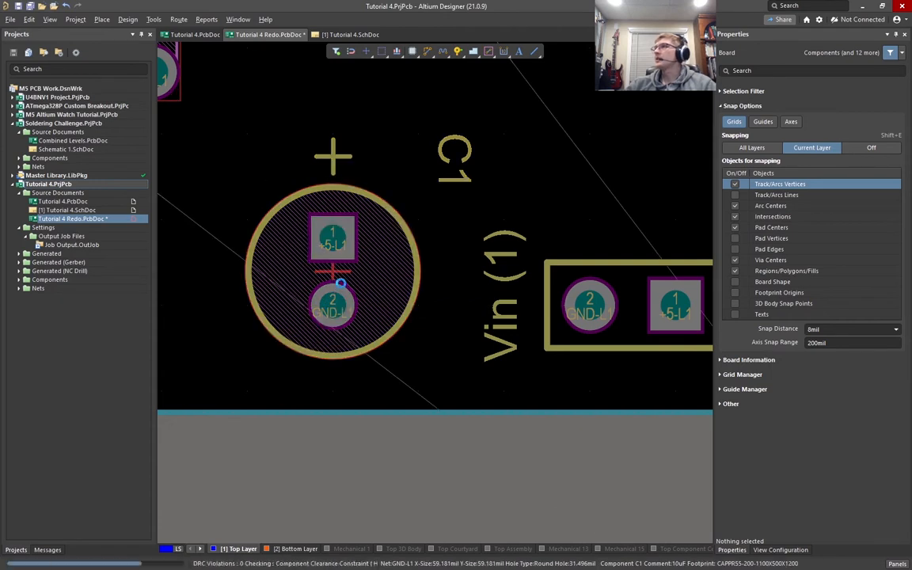
Step: Try C1 in the upper middle of the board, above Q1 and to the left of LED1
ctrl+scroll(329, 304, down, 3)
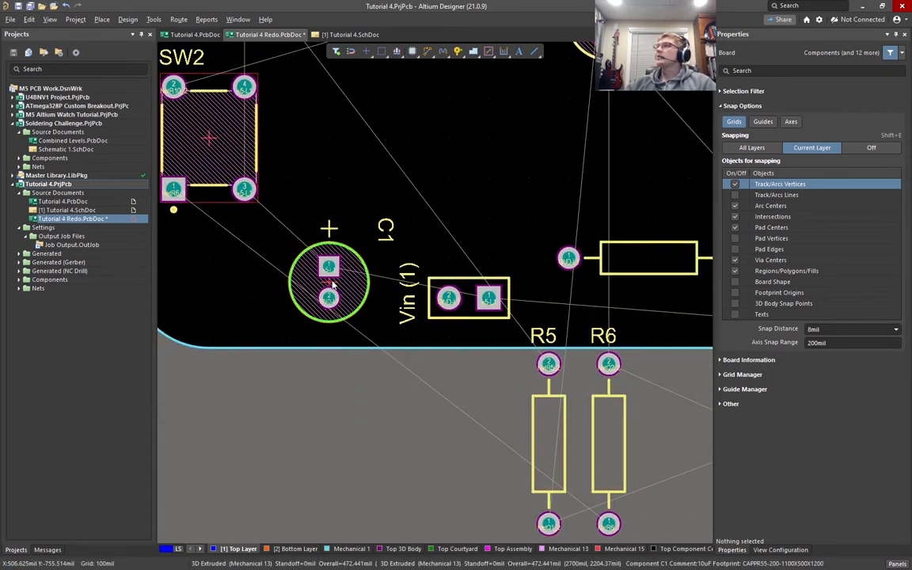
ctrl+scroll(328, 317, down, 4)
ctrl+scroll(329, 331, up, 5)
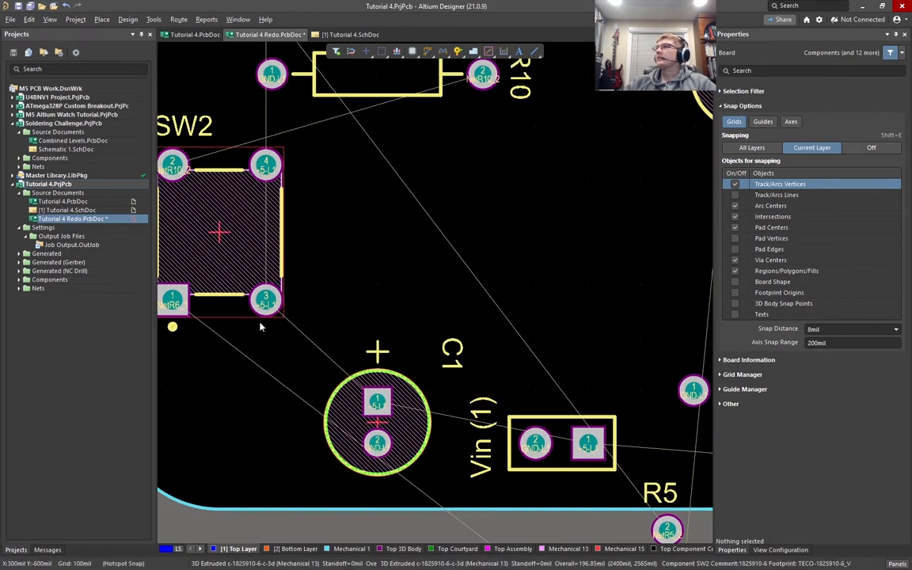
ctrl+scroll(330, 337, down, 3)
right_drag(393, 295, 307, 352)
drag(292, 448, 665, 113)
right_drag(665, 112, 428, 320)
drag(429, 320, 226, 141)
ctrl+scroll(373, 208, down, 3)
right_drag(373, 208, 480, 203)
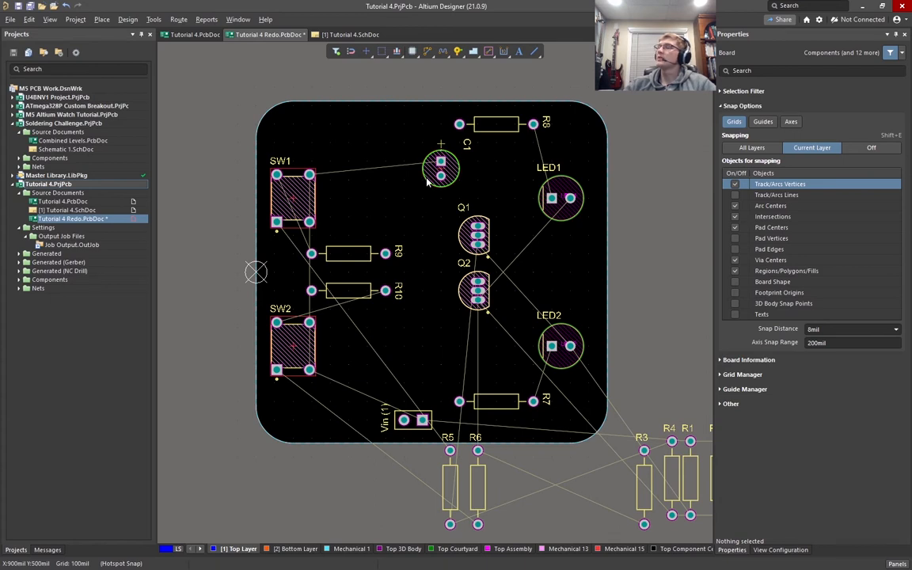
Step: Move C1 back between SW2 and the Vin header, and shift both C1 and the header one 100 mil grid step right
drag(448, 164, 353, 405)
ctrl+scroll(356, 412, up, 3)
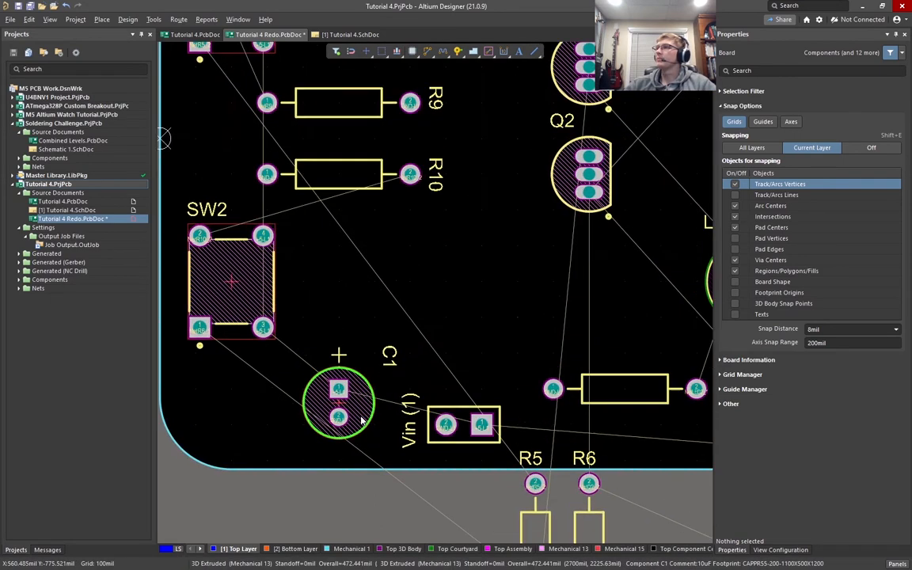
ctrl+scroll(361, 423, down, 2)
scroll(388, 438, down, 2)
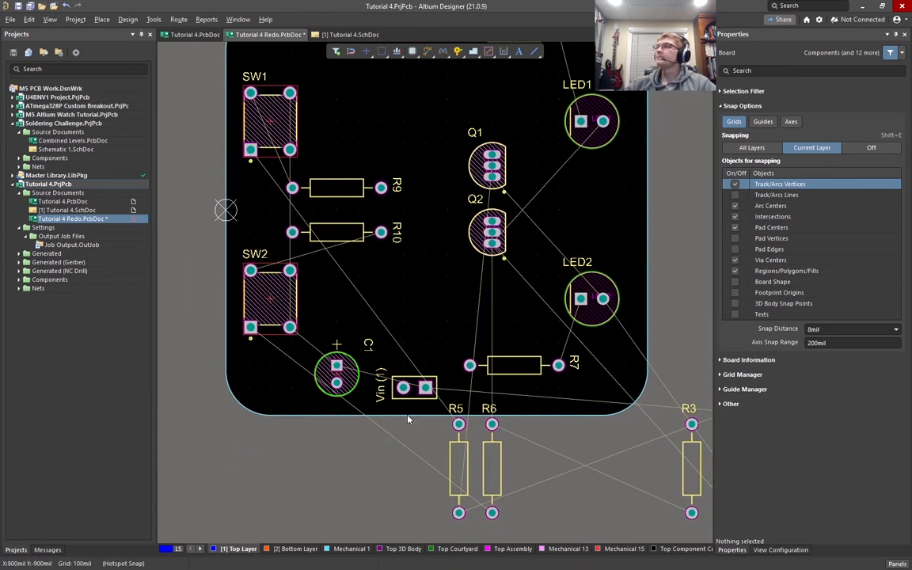
drag(437, 391, 449, 390)
drag(347, 386, 359, 368)
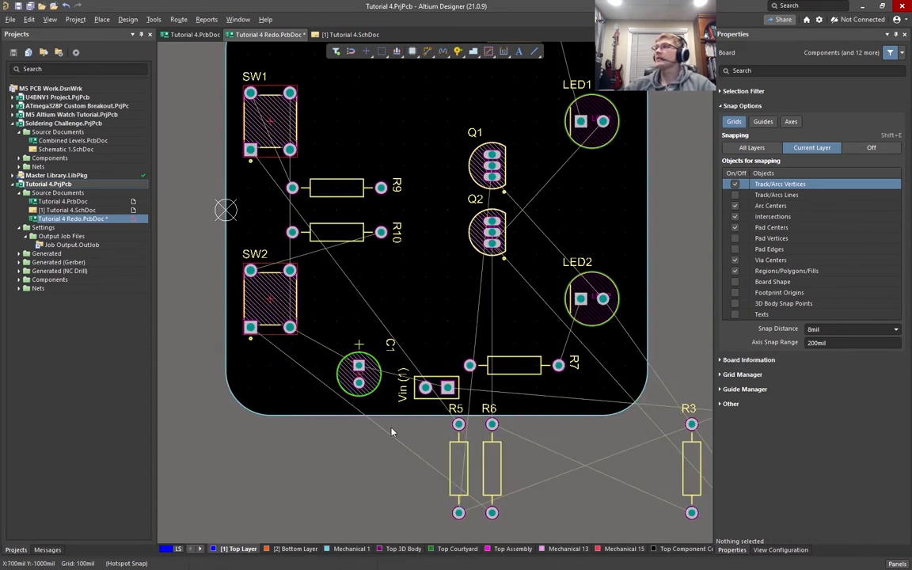
Step: Try to select C1's designator text on its own
ctrl+scroll(369, 394, up, 3)
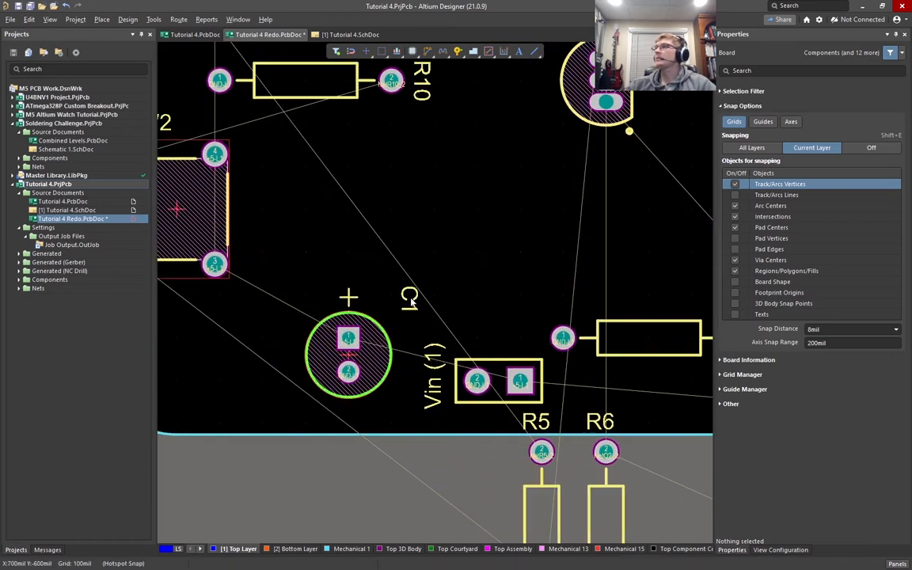
drag(380, 293, 381, 285)
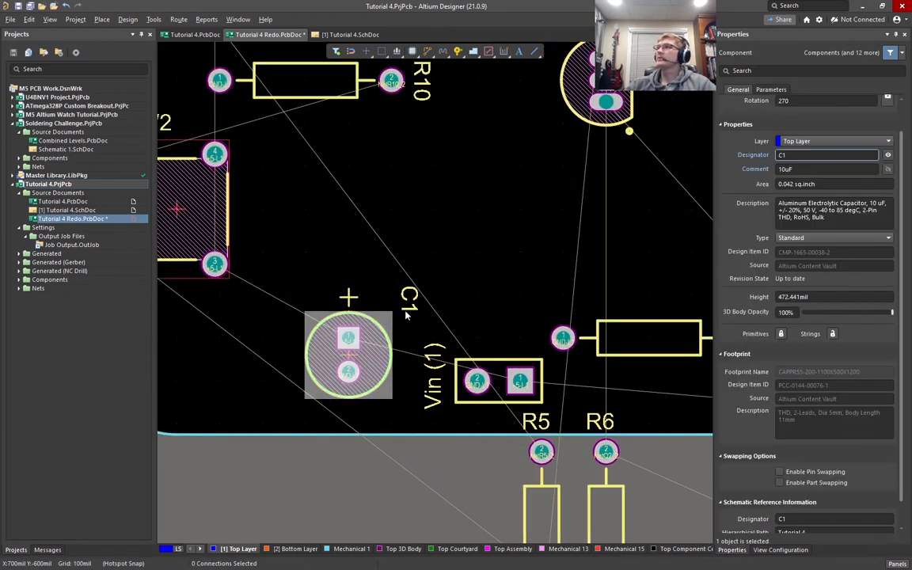
scroll(405, 366, up, 2)
ctrl+scroll(406, 366, up, 2)
click(418, 381)
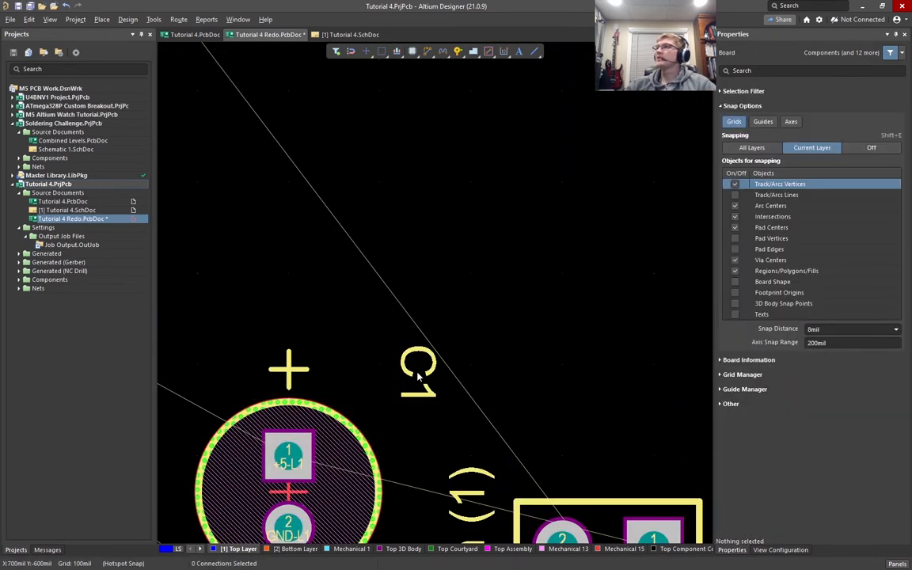
ctrl+scroll(388, 357, down, 5)
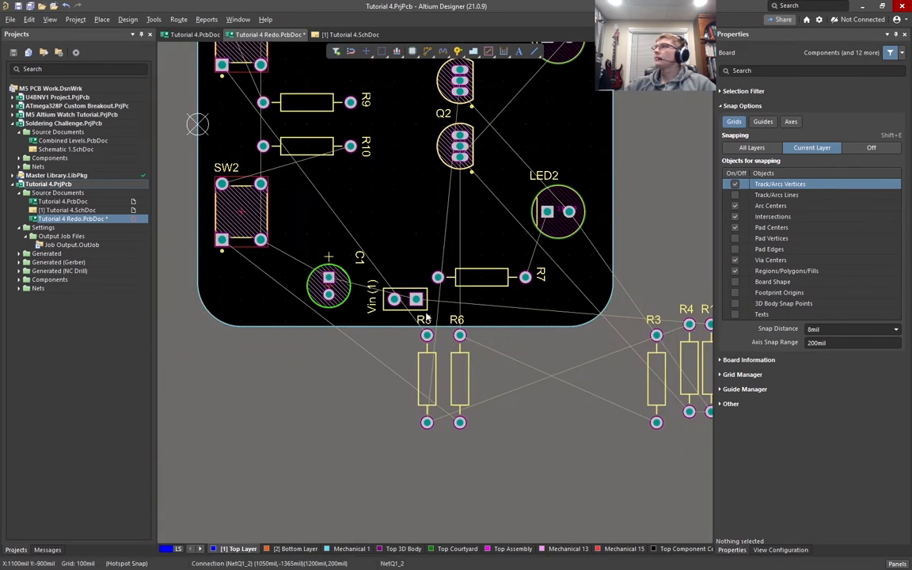
Step: Widen the selection filter beyond components so that designator texts can be selected
ctrl+scroll(353, 245, up, 3)
ctrl+scroll(353, 246, up, 2)
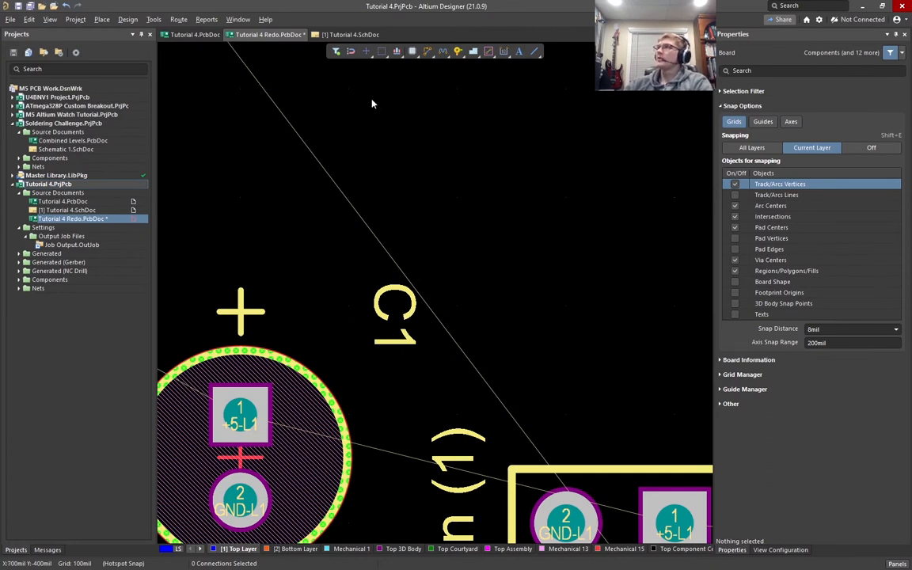
click(336, 53)
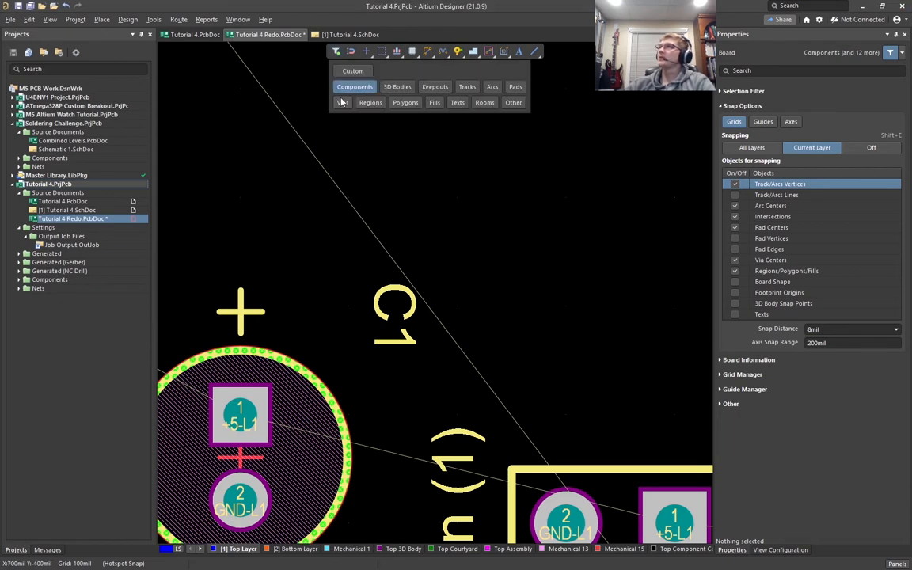
click(281, 442)
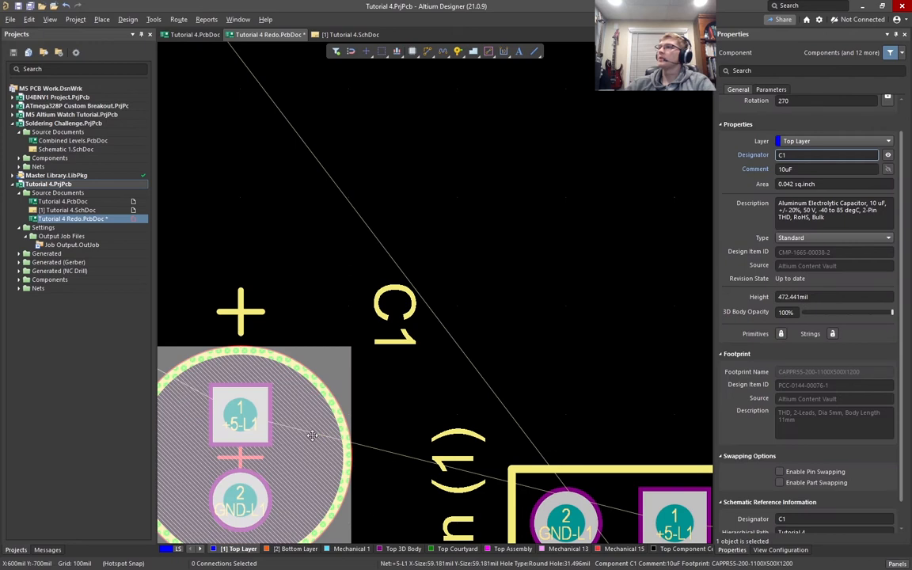
click(457, 283)
mouse_move(335, 53)
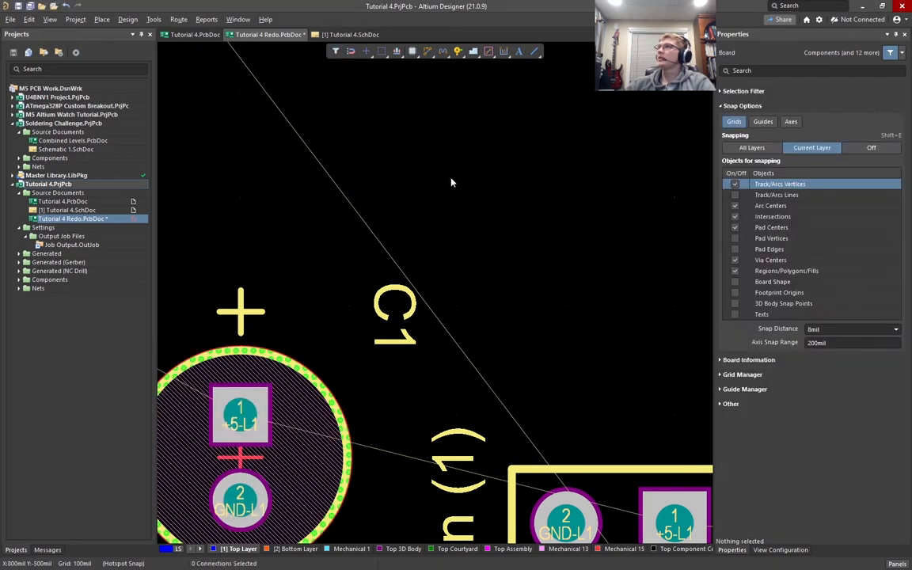
Step: Turn C1's designator text horizontal and place it beside the capacitor's plus sign at X 700 mil, Y -600 mil
click(394, 311)
drag(408, 343, 378, 291)
key(space)
key(space)
ctrl+scroll(412, 247, down, 4)
ctrl+scroll(315, 337, down, 4)
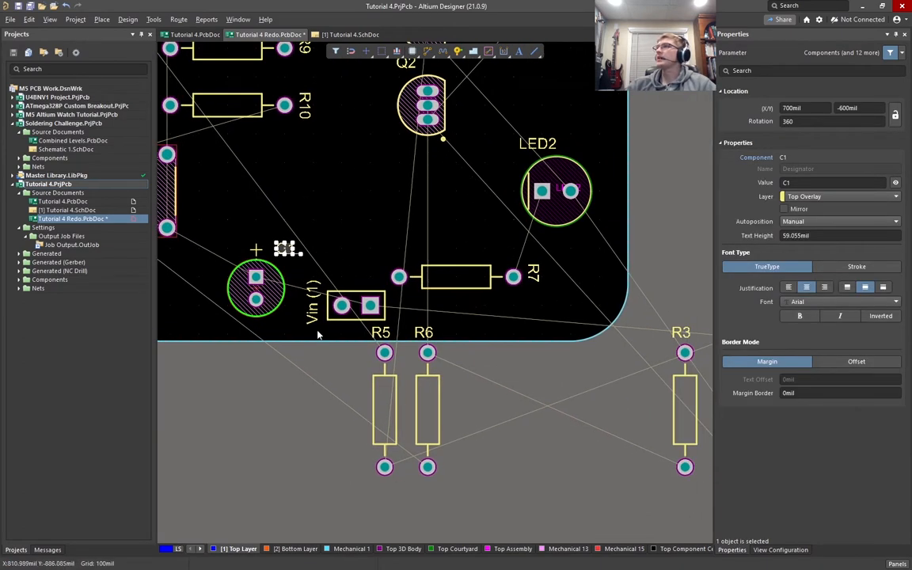
click(313, 373)
Step: Place R5 horizontally above Q1 and below R8, and R6 horizontally above C1, to the right of SW2
right_drag(433, 358, 457, 435)
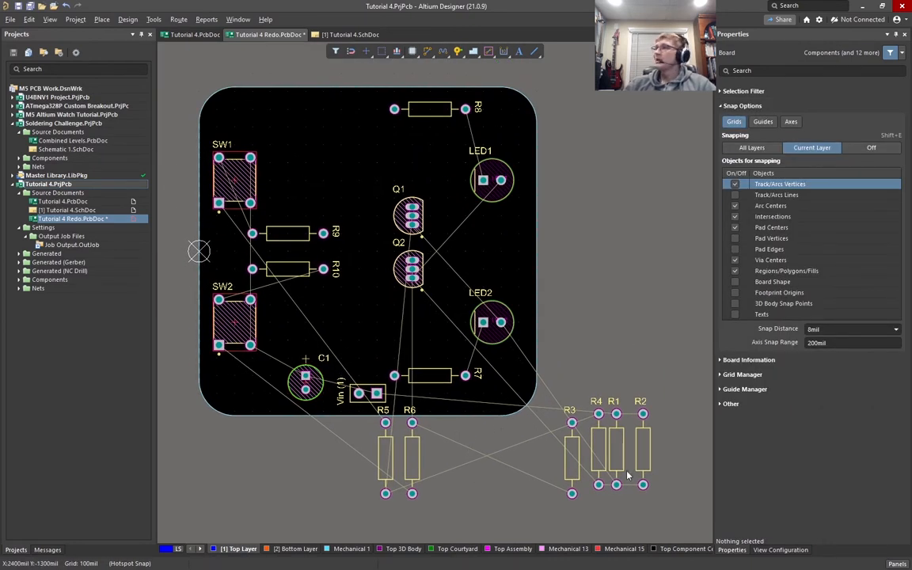
drag(371, 462, 377, 146)
key(space)
drag(416, 448, 351, 339)
key(space)
key(space)
key(space)
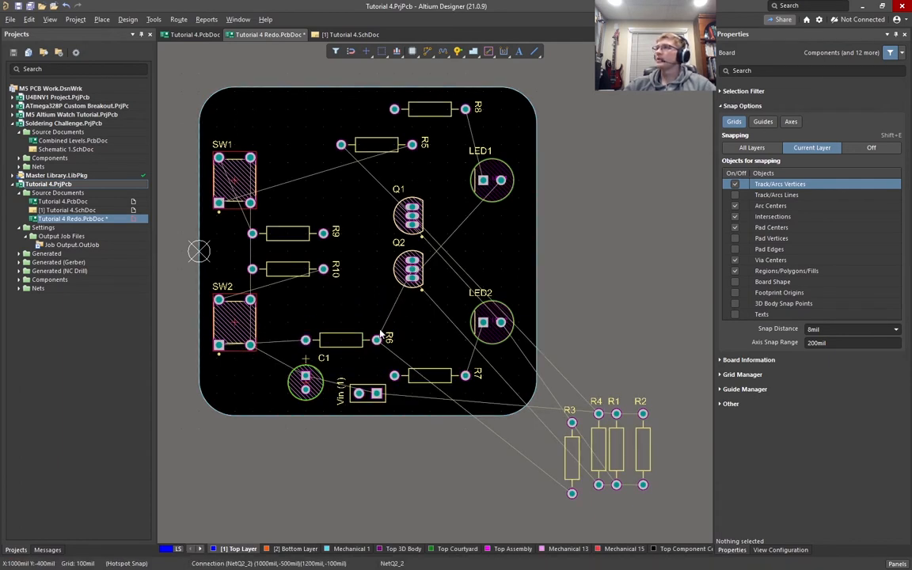
Step: Place R3 horizontally between Q2 and R6, centred at X 1200 mil, Y -300 mil
drag(567, 468, 424, 317)
key(space)
key(space)
key(space)
key(space)
key(space)
key(space)
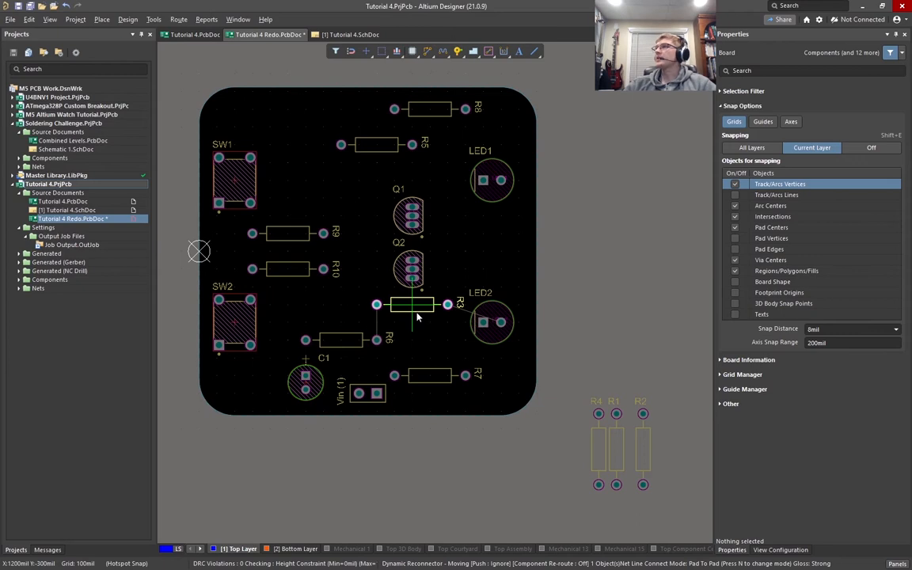
drag(418, 317, 418, 318)
Step: Place R2 horizontally beside Q1, between the transistor and the LED side of the board
drag(645, 423, 379, 174)
key(space)
key(space)
drag(379, 174, 475, 218)
key(space)
key(space)
key(space)
Step: Move Q1 and Q2 together to the left, lining up their pads with R3's left pad
ctrl+scroll(474, 210, down, 3)
ctrl+scroll(443, 212, up, 8)
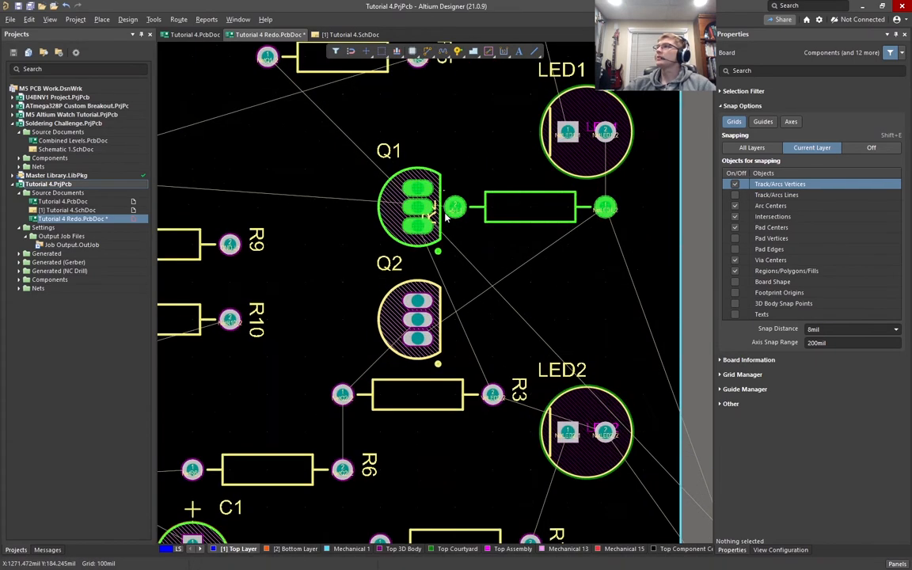
right_drag(426, 214, 453, 244)
drag(481, 380, 355, 261)
drag(545, 240, 523, 239)
Step: Place R1 horizontally directly below R2, to the right of Q2
ctrl+scroll(523, 236, down, 3)
right_drag(575, 323, 501, 254)
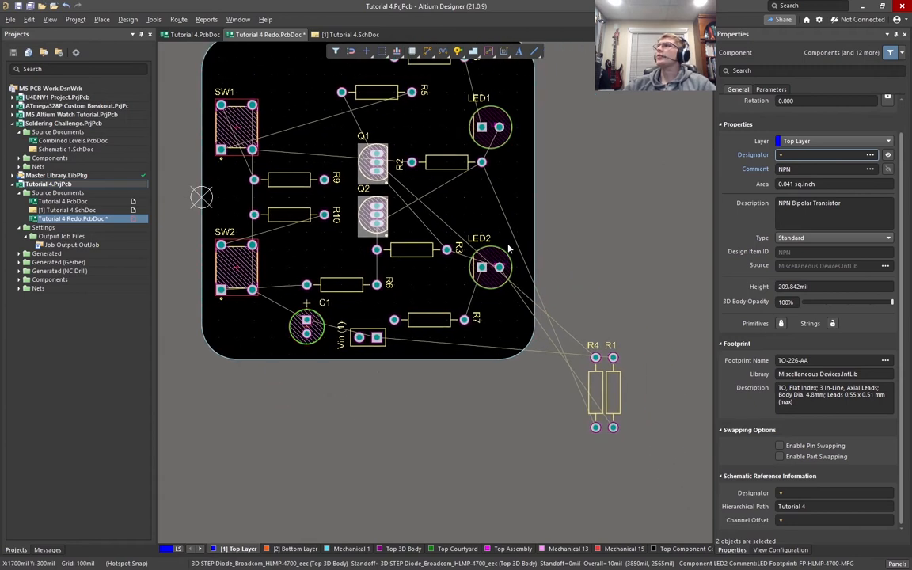
ctrl+scroll(460, 176, up, 4)
click(611, 183)
ctrl+scroll(546, 208, down, 5)
right_drag(592, 260, 593, 281)
drag(642, 416, 490, 229)
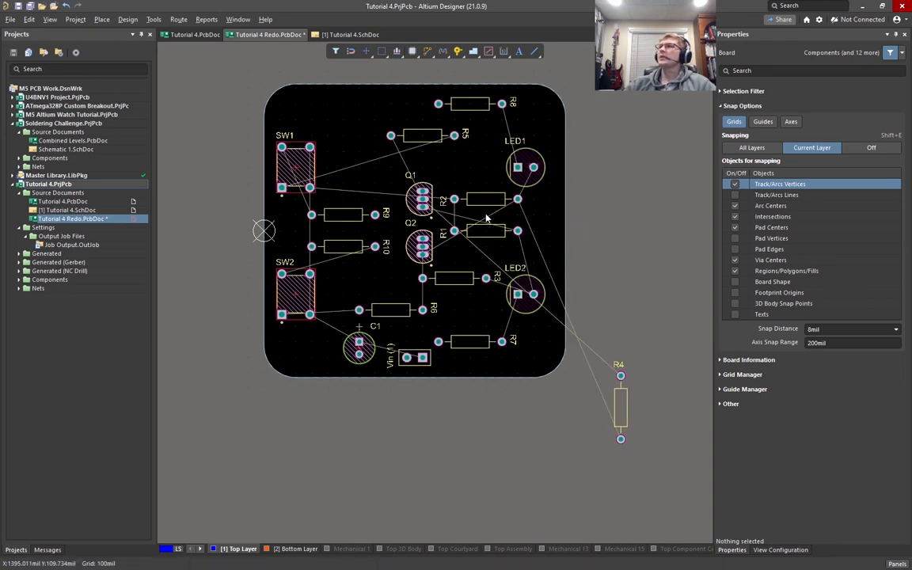
Step: Set the snap grid to 50 mil and shift R1 and R2 together 50 mil down and 50 mil right
ctrl+scroll(487, 217, up, 3)
drag(606, 284, 463, 170)
key(g)
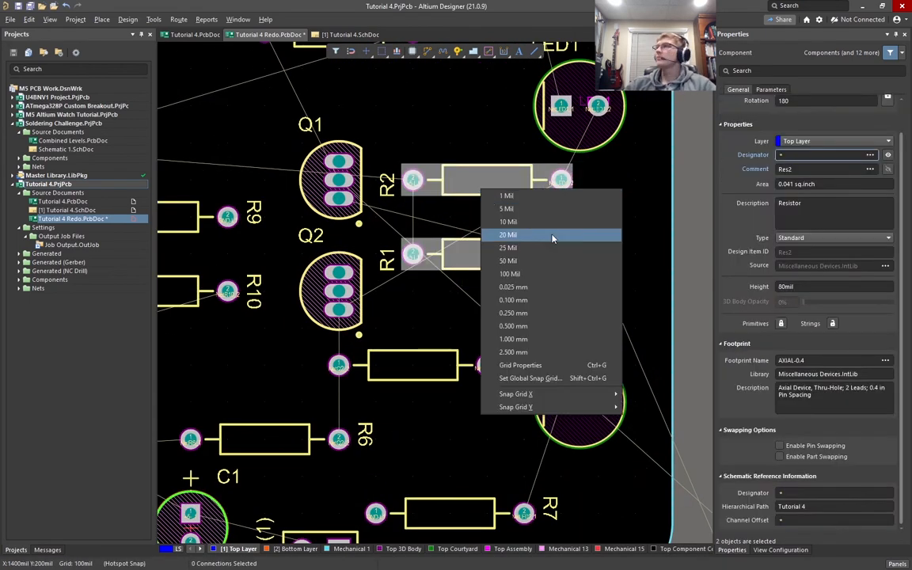
click(517, 259)
drag(484, 178, 487, 198)
Step: Move R3 50 mil down, keeping its left pad in line with the pads of Q2
ctrl+scroll(487, 198, down, 4)
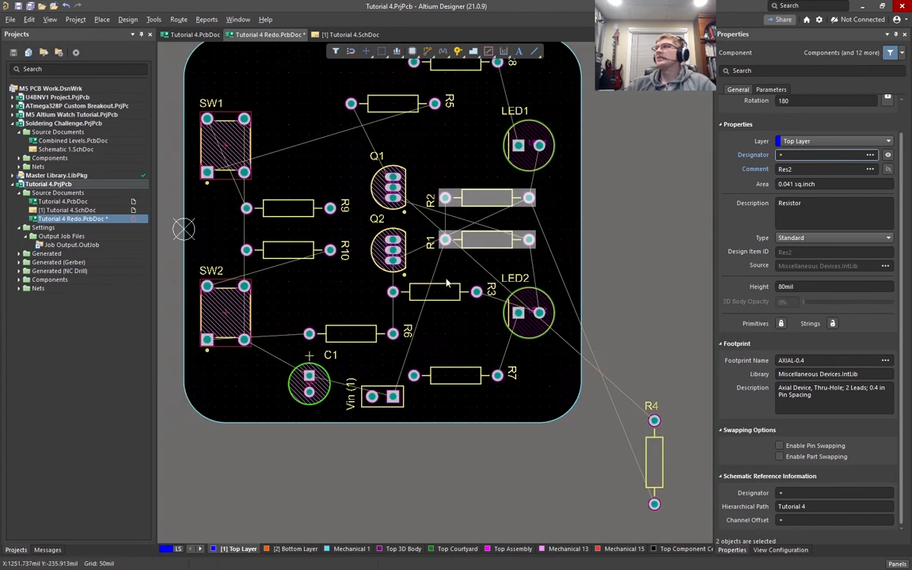
ctrl+scroll(443, 285, up, 3)
click(437, 302)
drag(437, 301, 427, 320)
Step: Place R4 horizontally between R5 and Q1, centred at X 1200 mil, Y 400 mil, level with LED1
ctrl+scroll(428, 200, down, 2)
right_drag(445, 156, 396, 198)
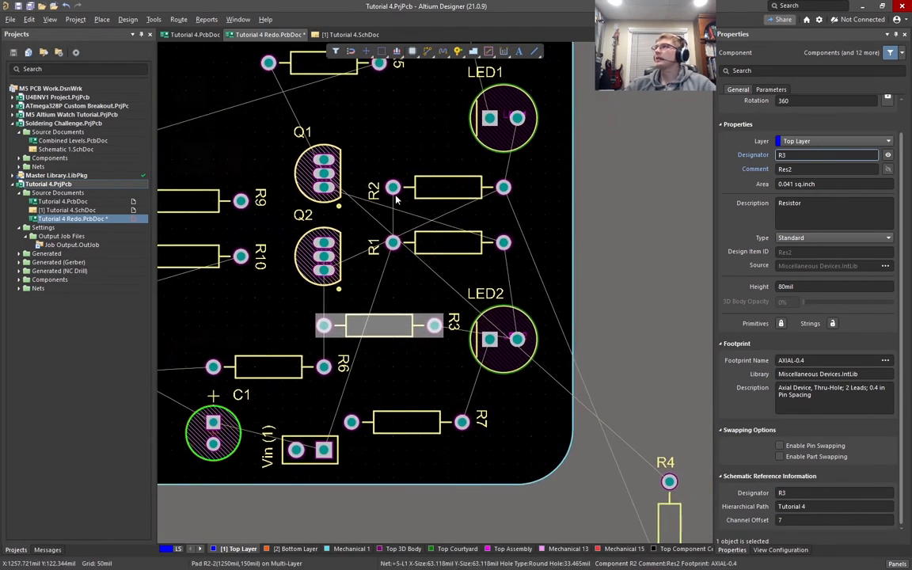
ctrl+scroll(395, 199, down, 2)
drag(586, 430, 394, 146)
key(space)
ctrl+scroll(400, 145, up, 4)
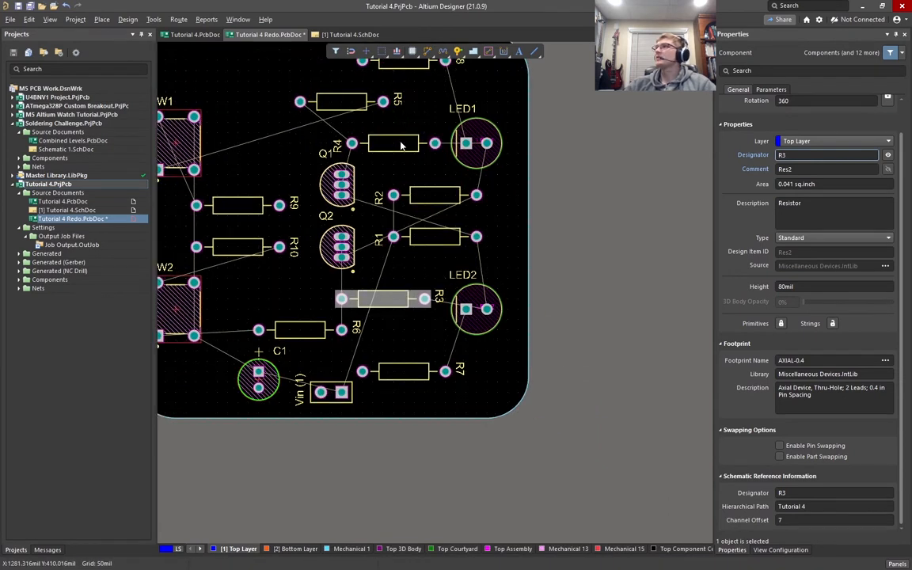
drag(400, 222, 379, 227)
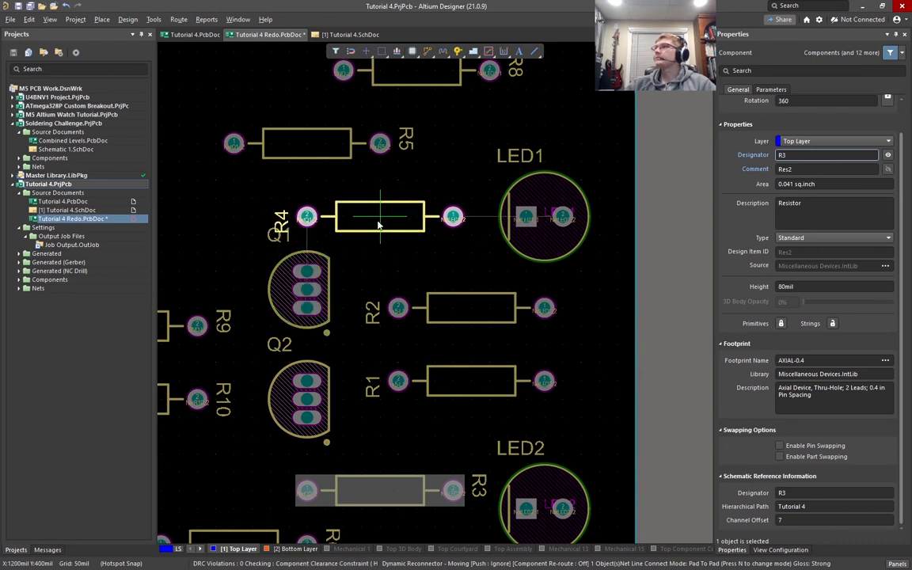
drag(379, 227, 378, 227)
Step: Move LED2 50 mil right and 50 mil down
ctrl+scroll(380, 226, down, 4)
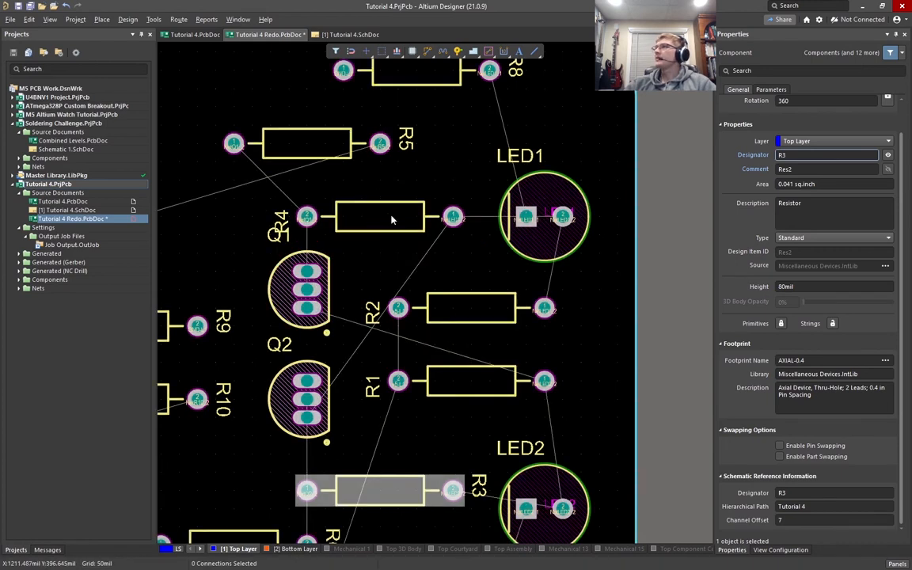
click(663, 312)
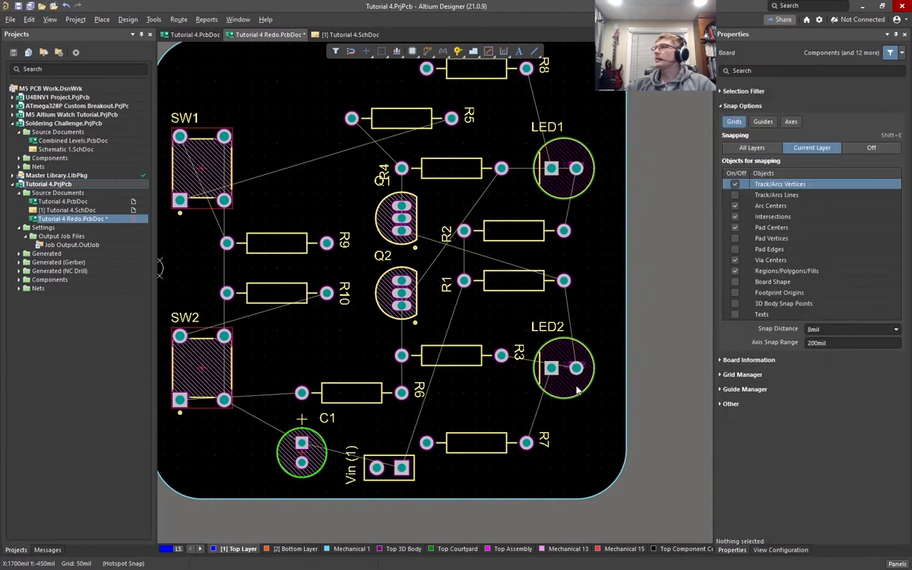
ctrl+scroll(425, 392, down, 4)
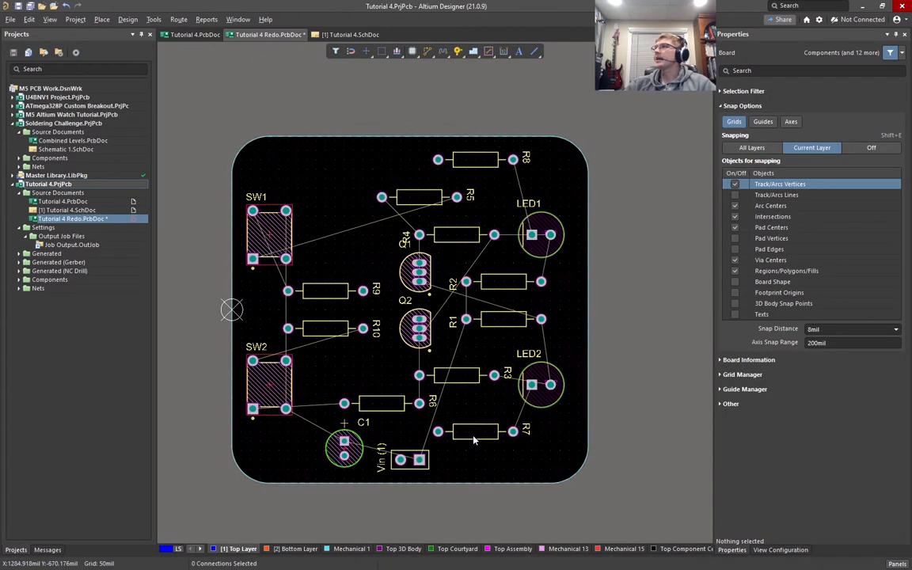
mouse_move(547, 415)
mouse_down()
mouse_move(555, 411)
mouse_move(533, 405)
mouse_move(578, 396)
mouse_move(558, 403)
mouse_up()
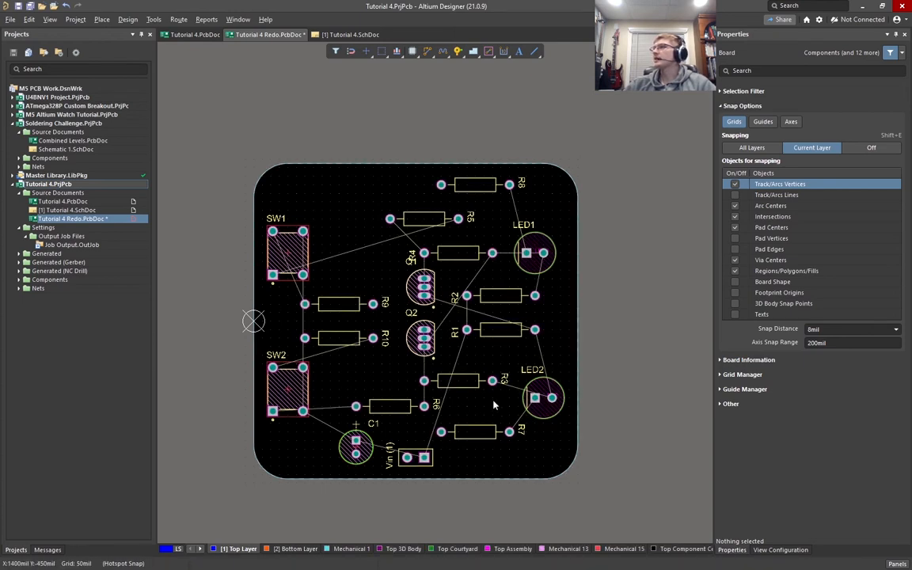
Step: Align the vertical centre of LED2 with SW2, using SW2 as the reference
scroll(465, 281, down, 3)
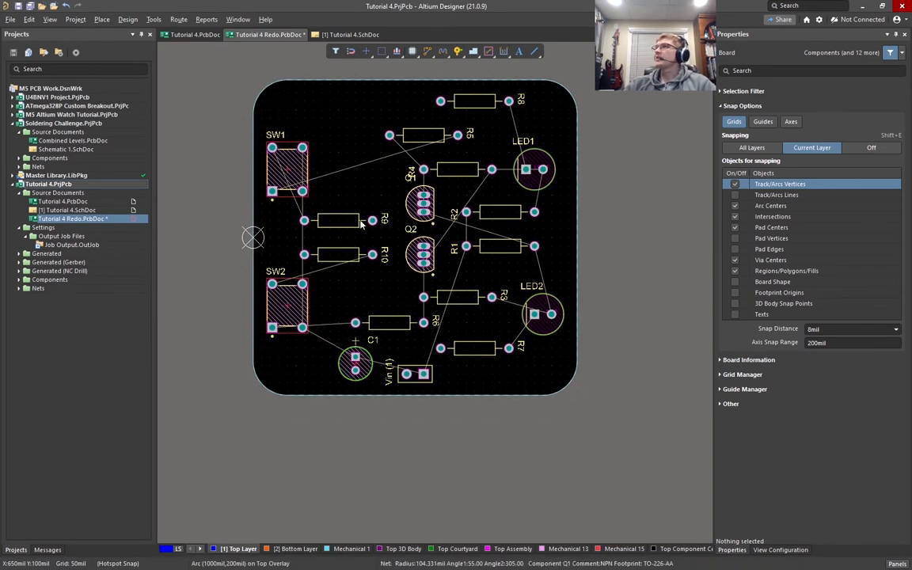
ctrl+scroll(402, 319, up, 2)
ctrl+scroll(402, 319, up, 1)
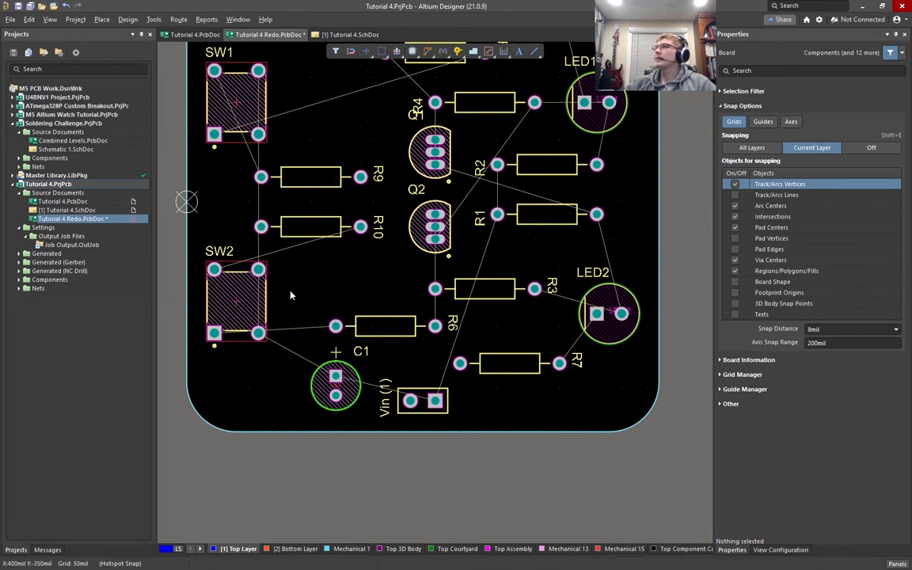
click(611, 335)
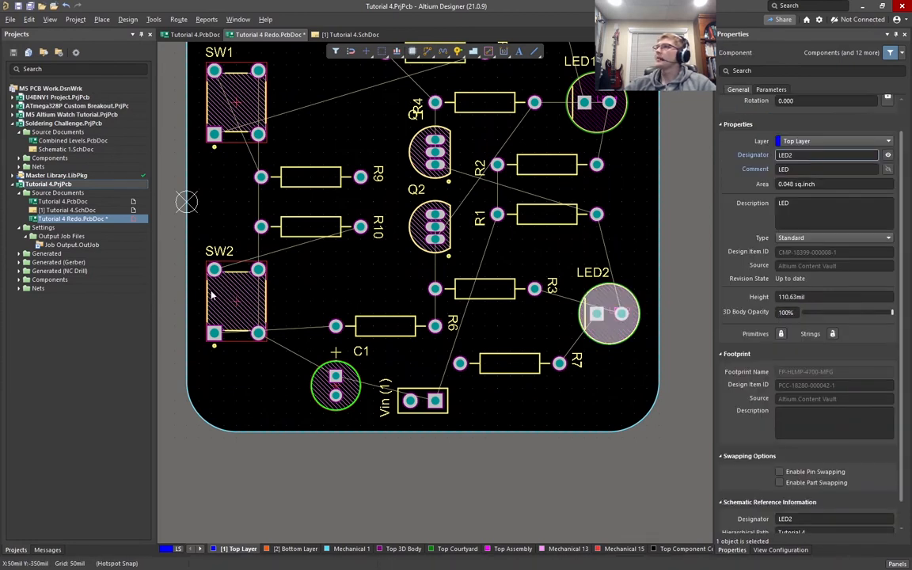
shift+click(241, 292)
key(a)
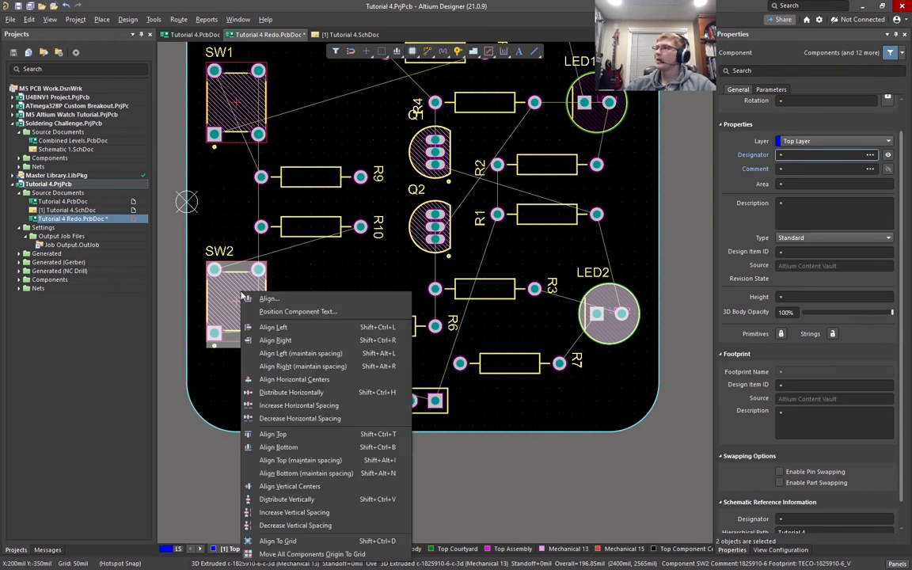
click(272, 487)
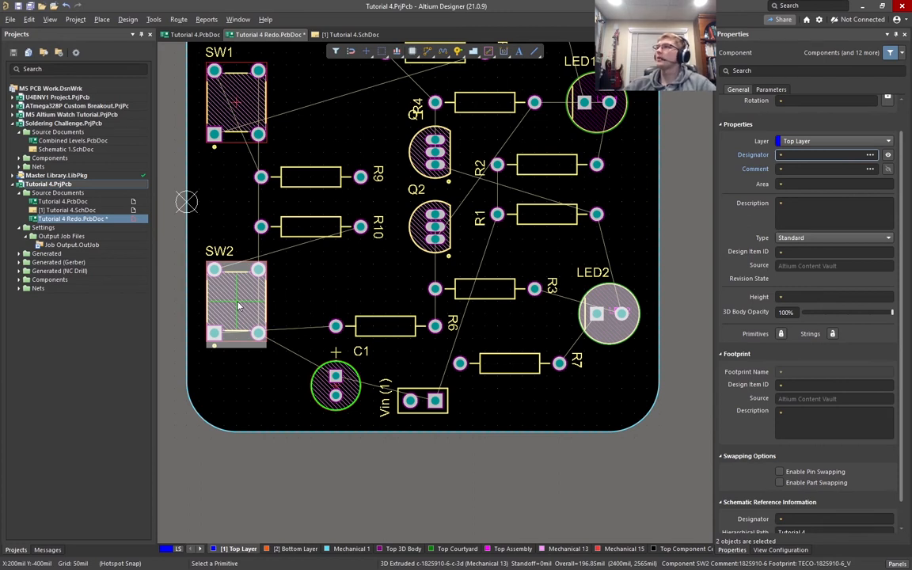
click(238, 306)
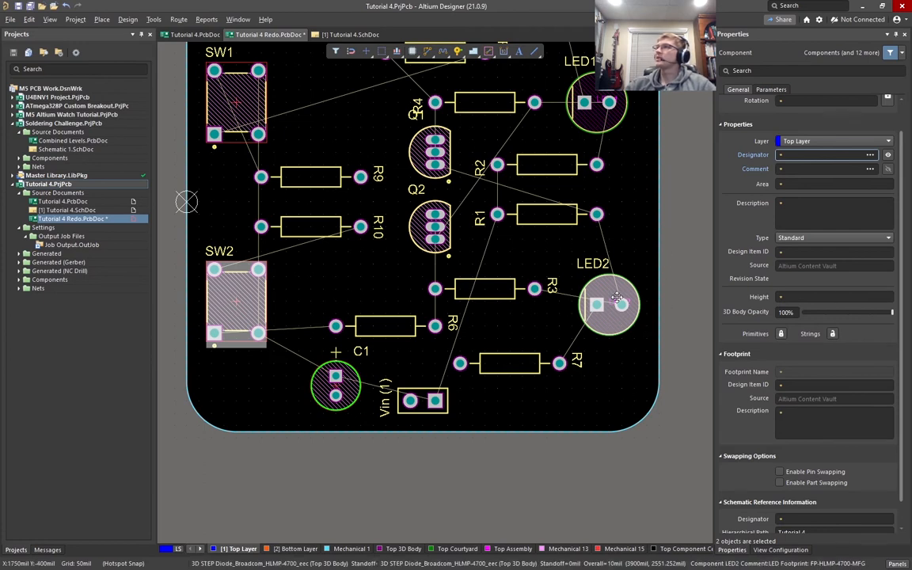
Step: Align the vertical centre of LED1 with SW1, using SW1 as the reference
click(687, 215)
right_drag(664, 239, 621, 344)
click(560, 224)
shift+click(212, 210)
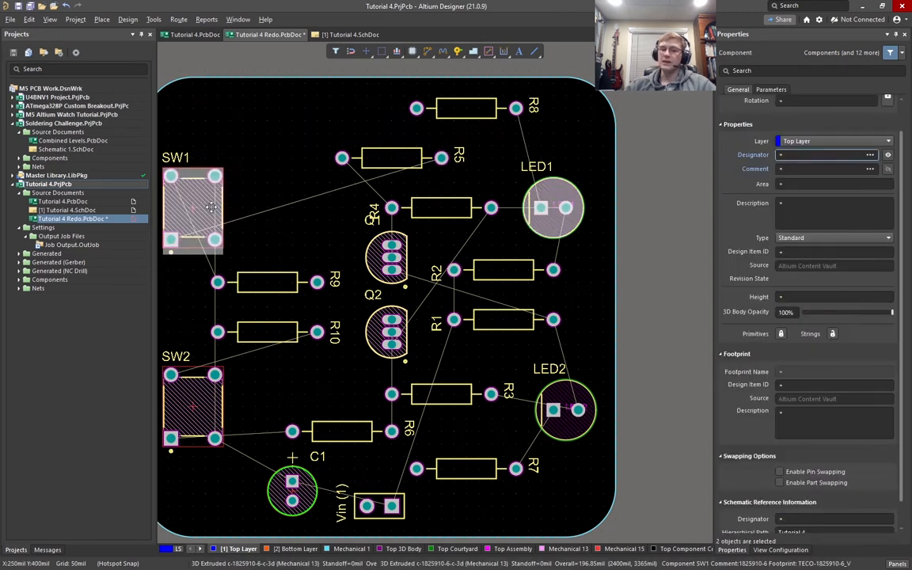
key(a)
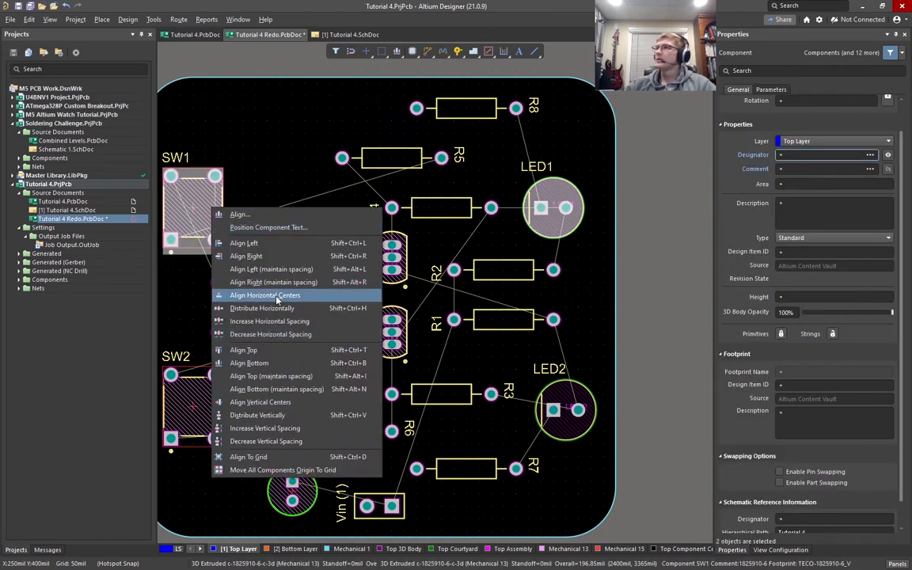
click(262, 406)
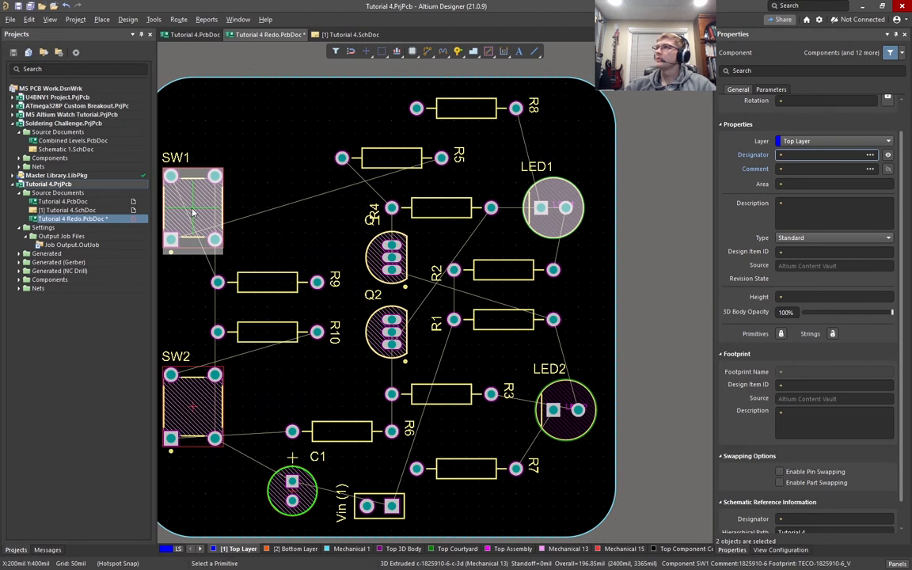
click(193, 194)
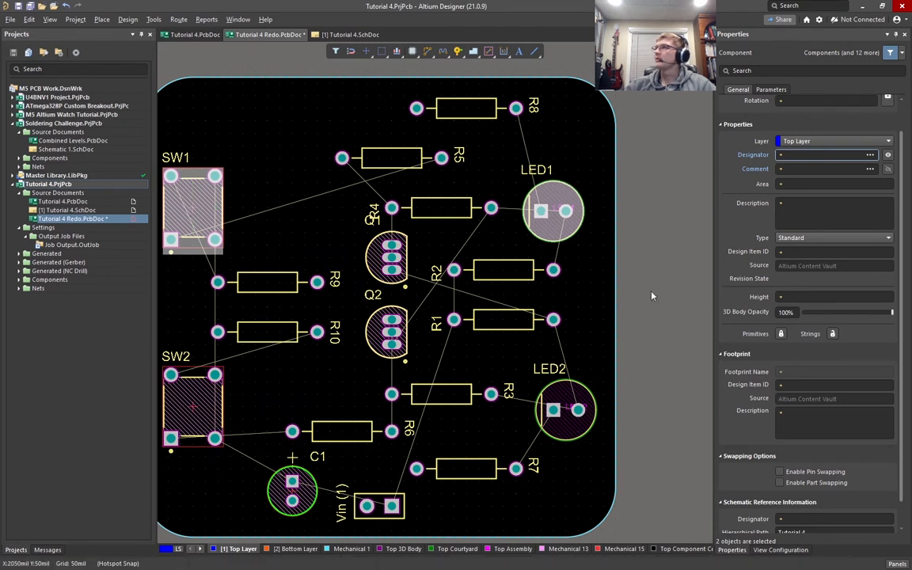
Step: Align the horizontal centre of LED1 with LED2, using LED2 as the reference
click(586, 262)
click(560, 225)
key(a)
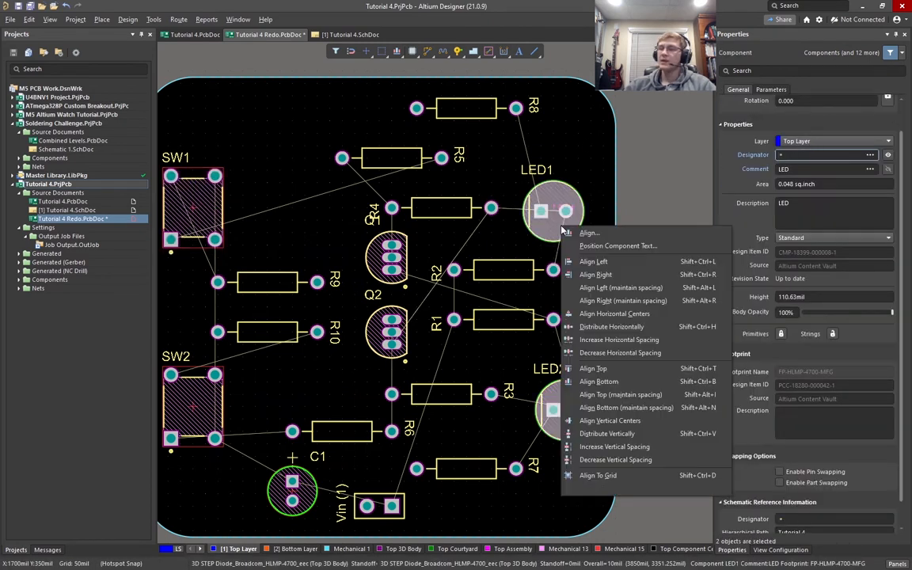
click(624, 314)
click(572, 413)
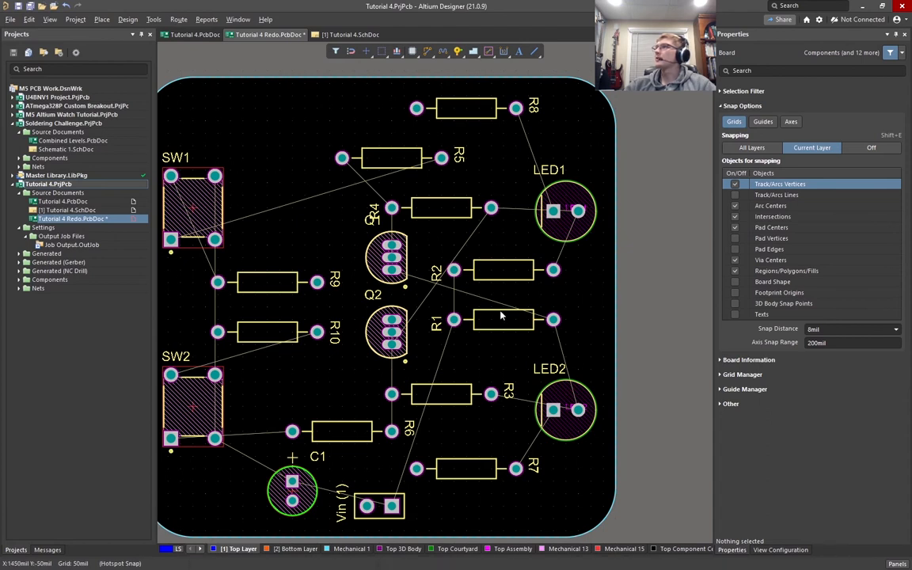
Step: Rotate SW1 by 180 degrees in place so that its pad 1 is at the upper right
ctrl+scroll(450, 284, down, 3)
ctrl+scroll(495, 305, up, 1)
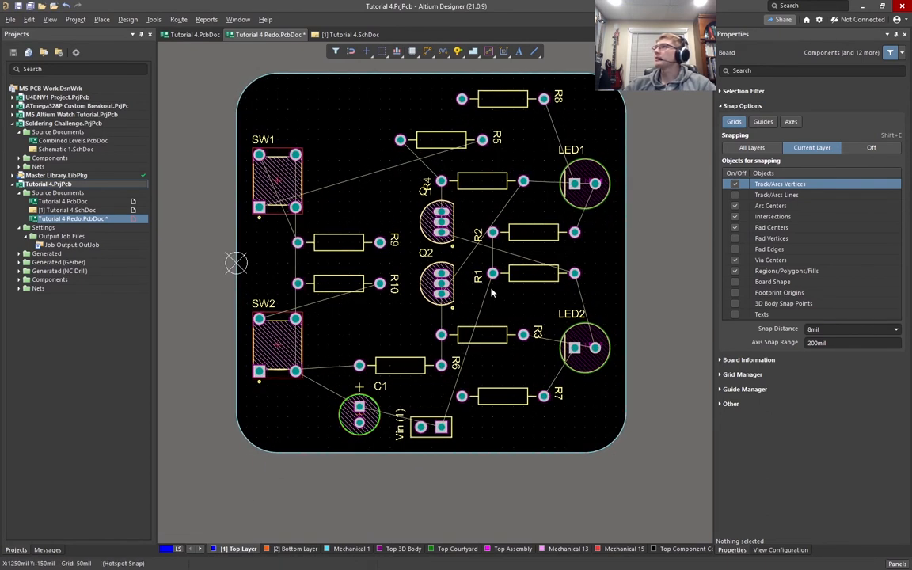
ctrl+scroll(490, 281, up, 1)
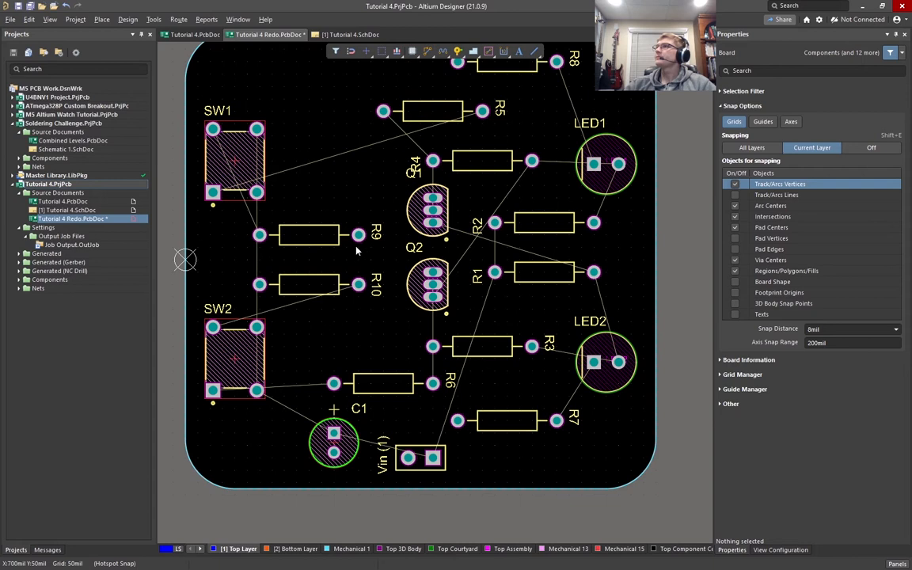
right_drag(315, 309, 358, 304)
ctrl+scroll(358, 304, up, 1)
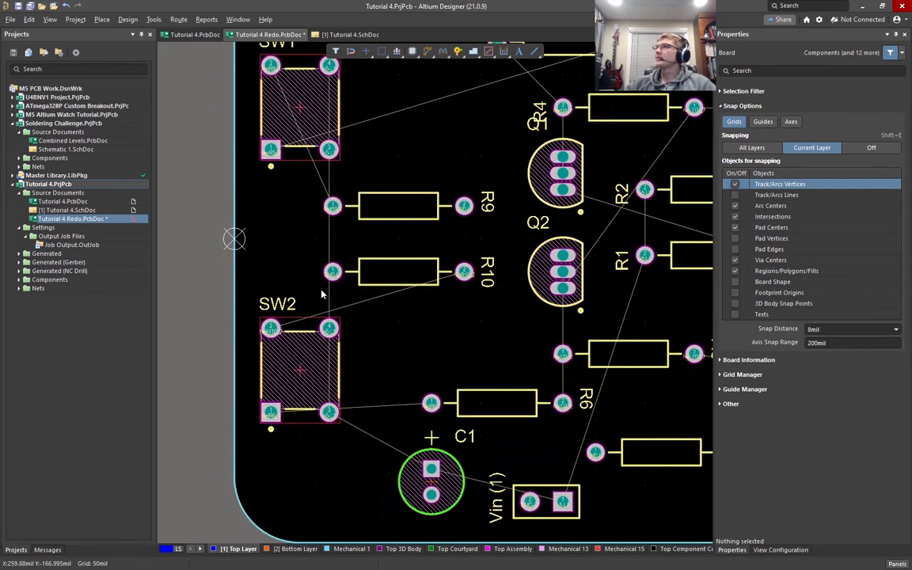
scroll(357, 304, up, 3)
click(290, 214)
key(space)
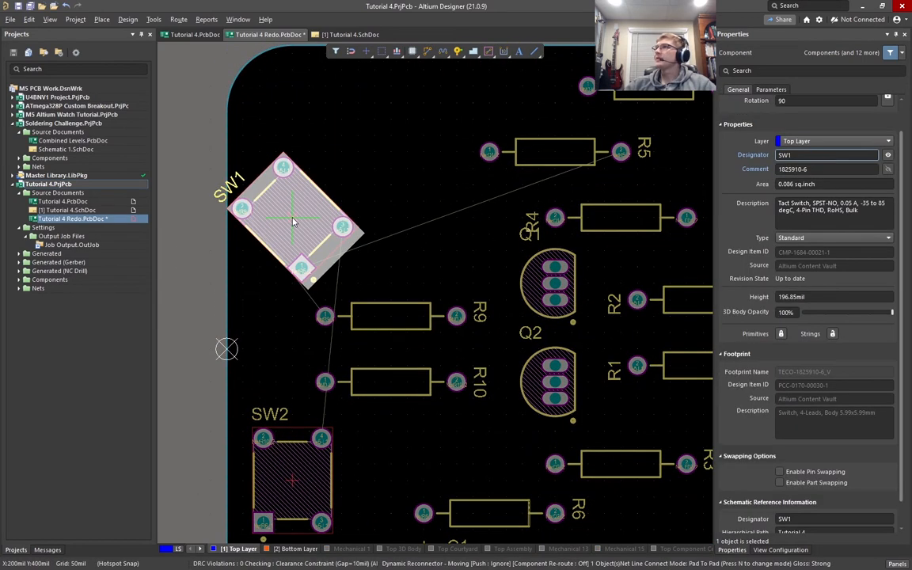
key(space)
click(292, 221)
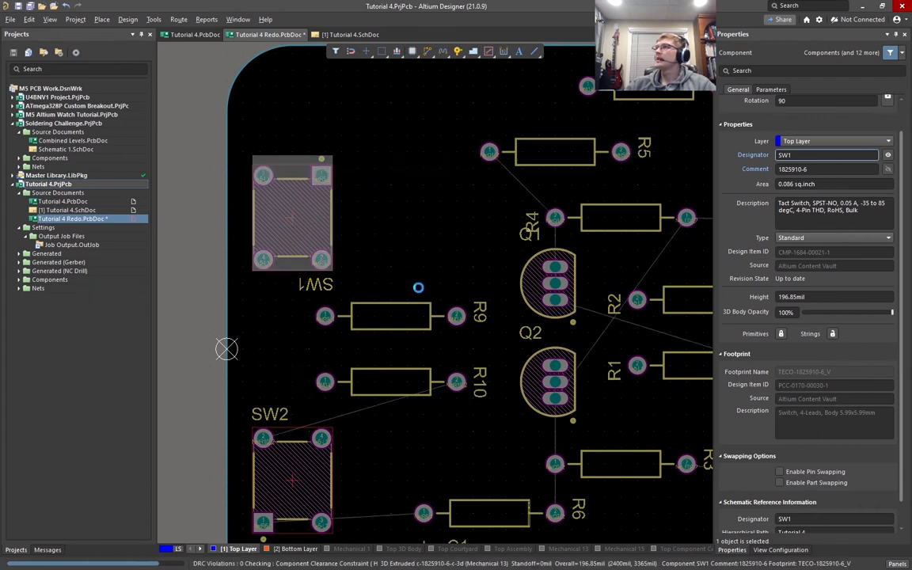
Step: Rotate SW2 to 270 degrees in place, matching the orientation of SW1
right_drag(362, 372, 378, 248)
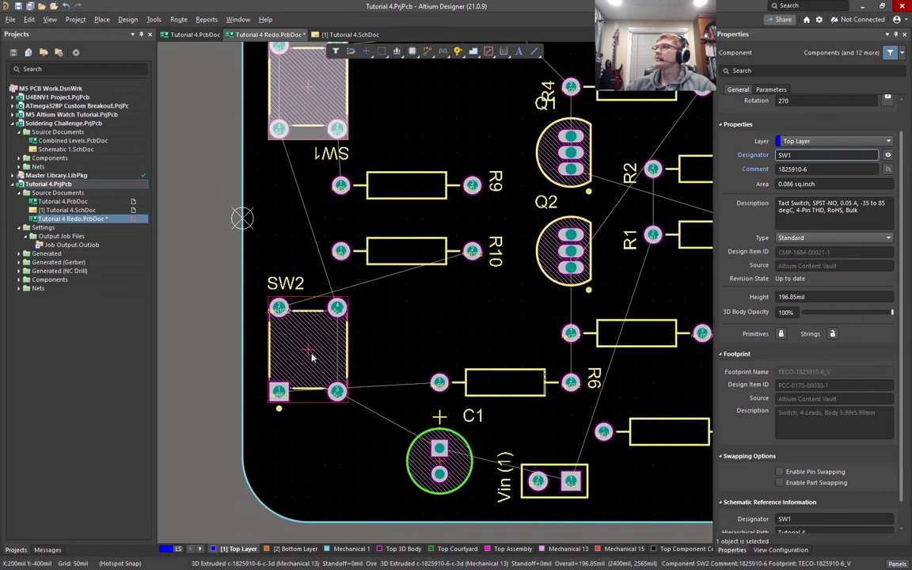
click(307, 351)
key(space)
key(space)
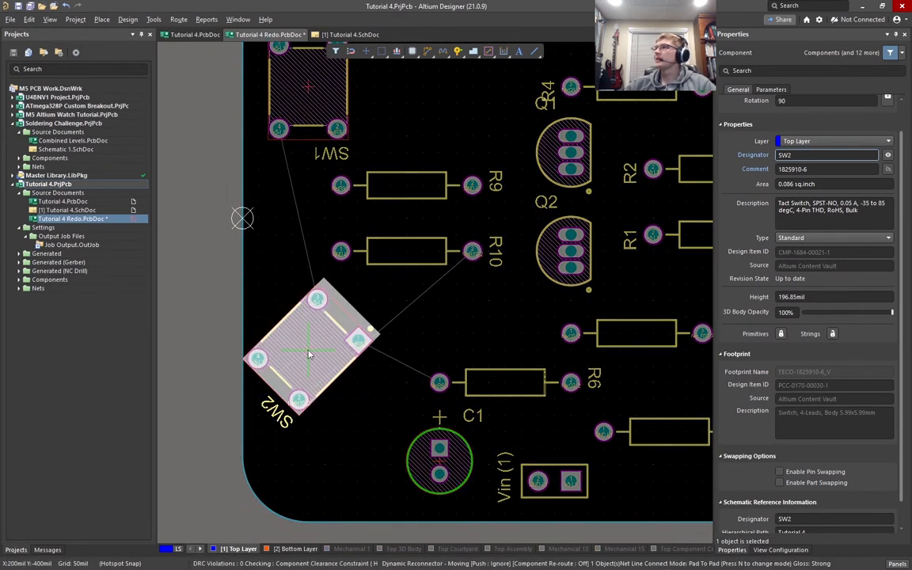
click(309, 354)
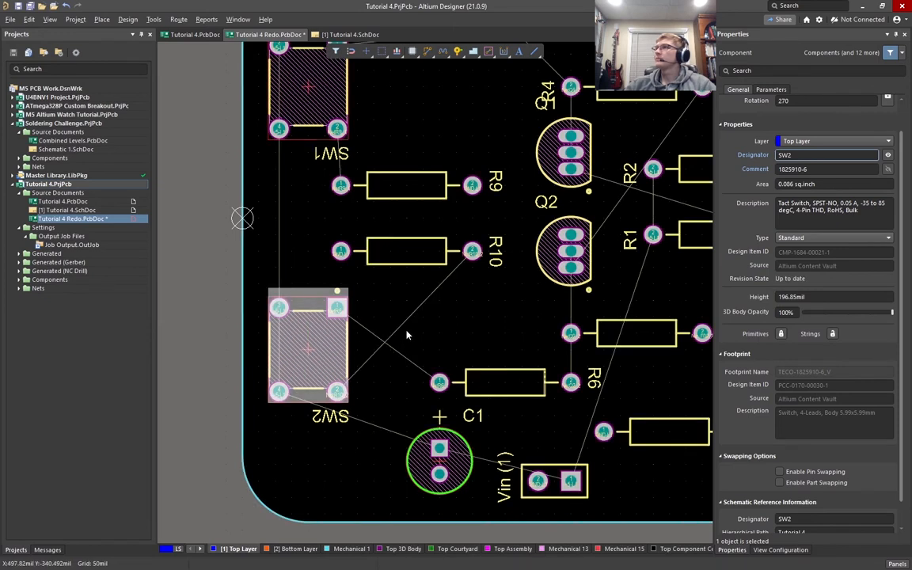
ctrl+scroll(407, 335, down, 2)
right_drag(454, 356, 416, 331)
click(309, 268)
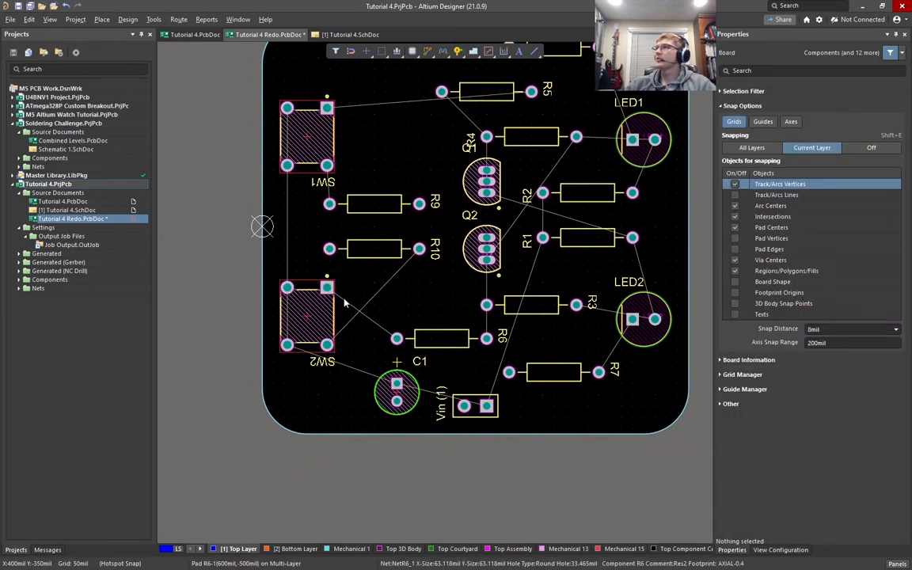
ctrl+scroll(448, 272, up, 3)
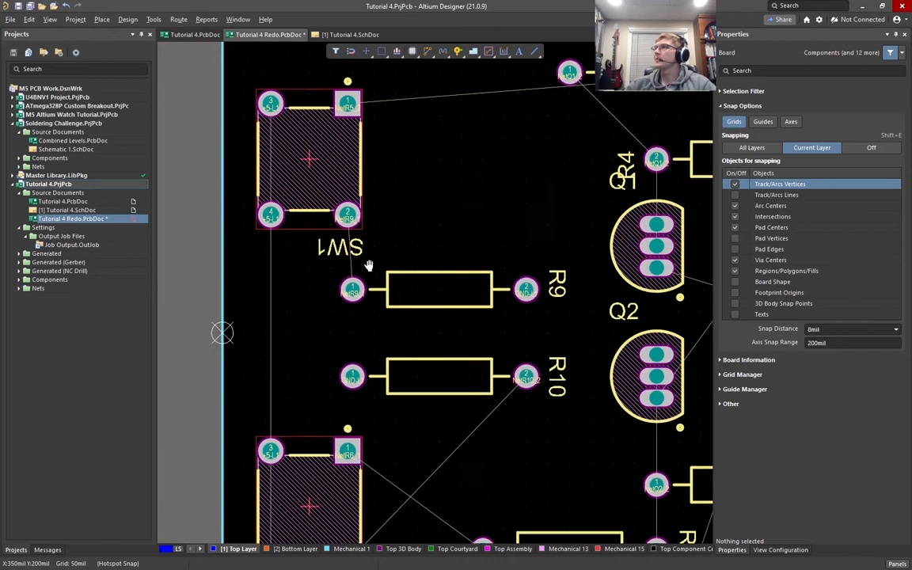
Step: Examine the component spacing and net connections across the whole board, including the overlapping Q1 and R4 designators
scroll(448, 237, down, 3)
ctrl+scroll(448, 232, down, 1)
right_drag(470, 234, 434, 323)
ctrl+scroll(412, 225, down, 3)
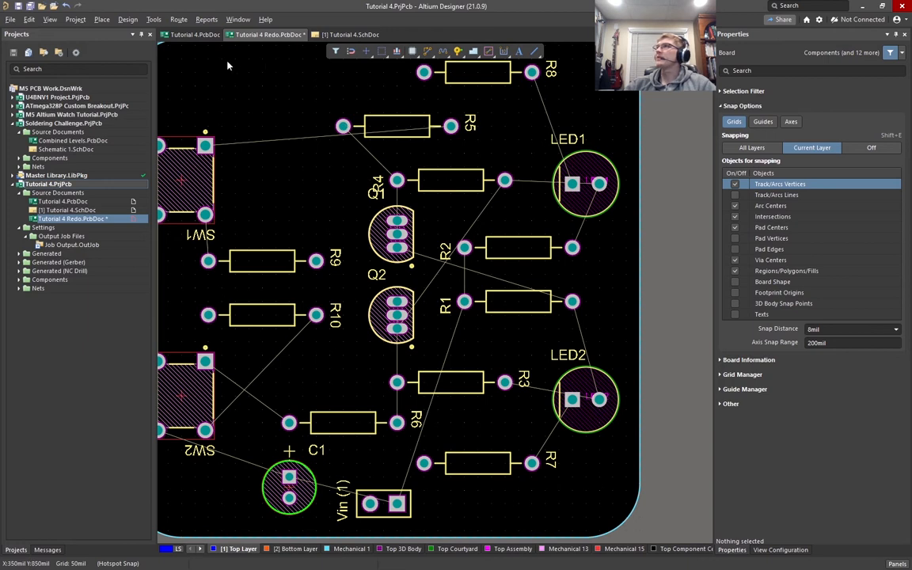
right_drag(279, 209, 350, 173)
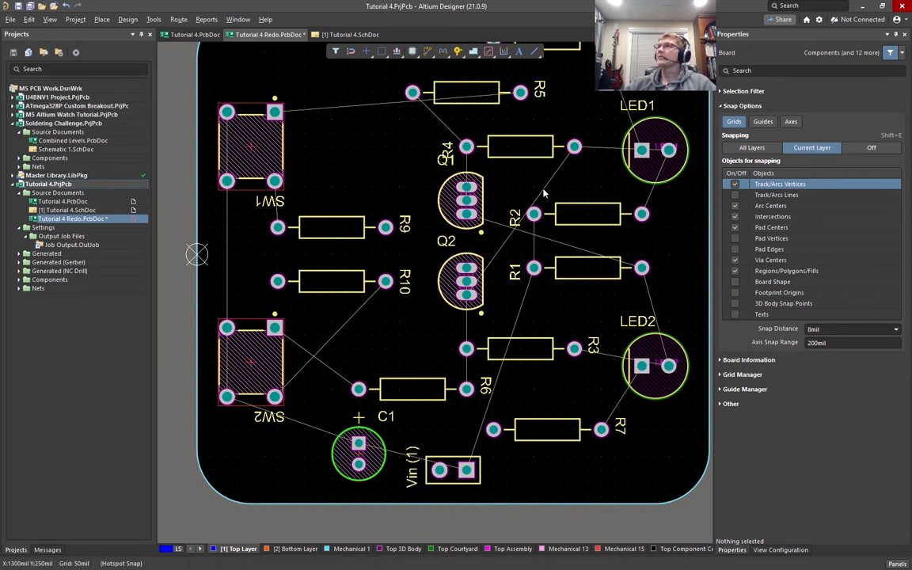
right_drag(523, 134, 485, 157)
ctrl+scroll(485, 160, down, 1)
right_drag(486, 285, 496, 231)
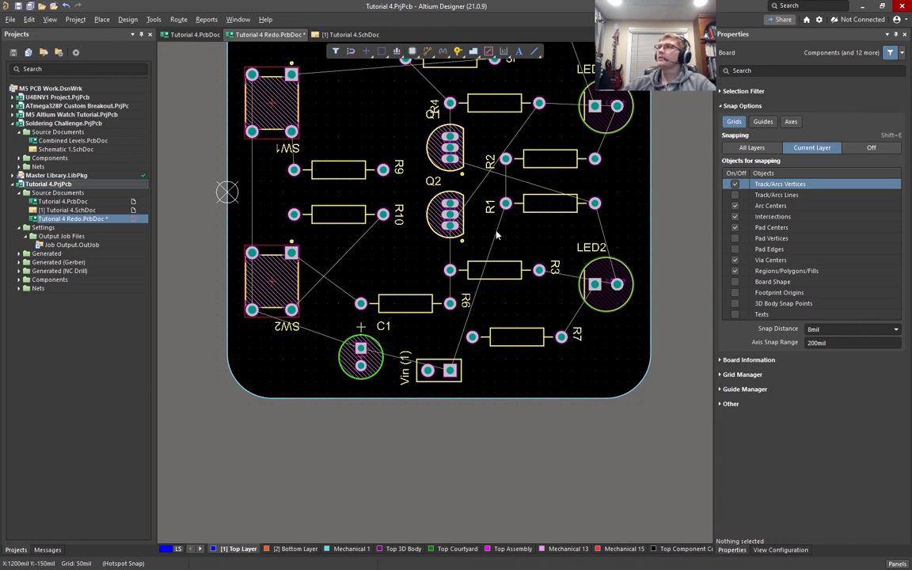
ctrl+scroll(372, 137, up, 3)
right_drag(404, 153, 263, 399)
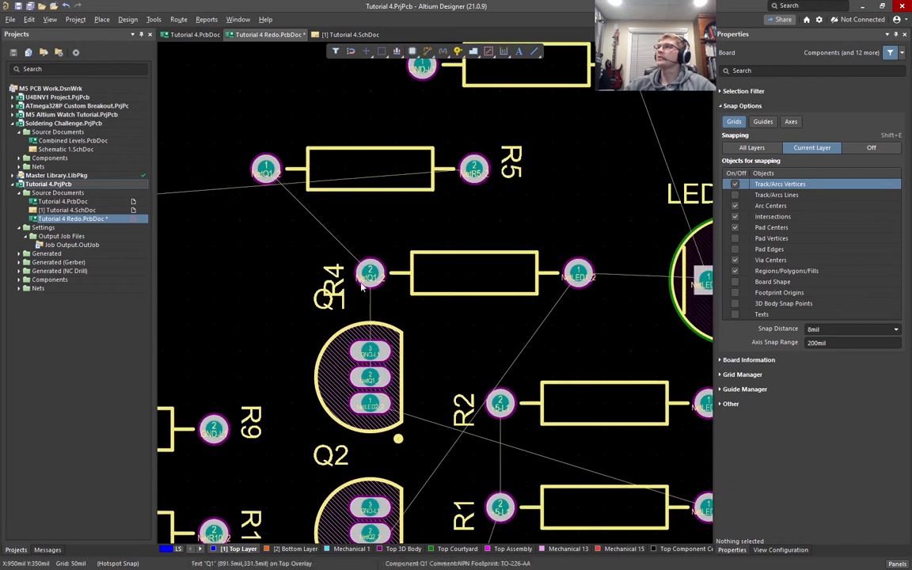
ctrl+scroll(369, 259, down, 1)
ctrl+scroll(384, 211, down, 3)
right_drag(387, 213, 457, 172)
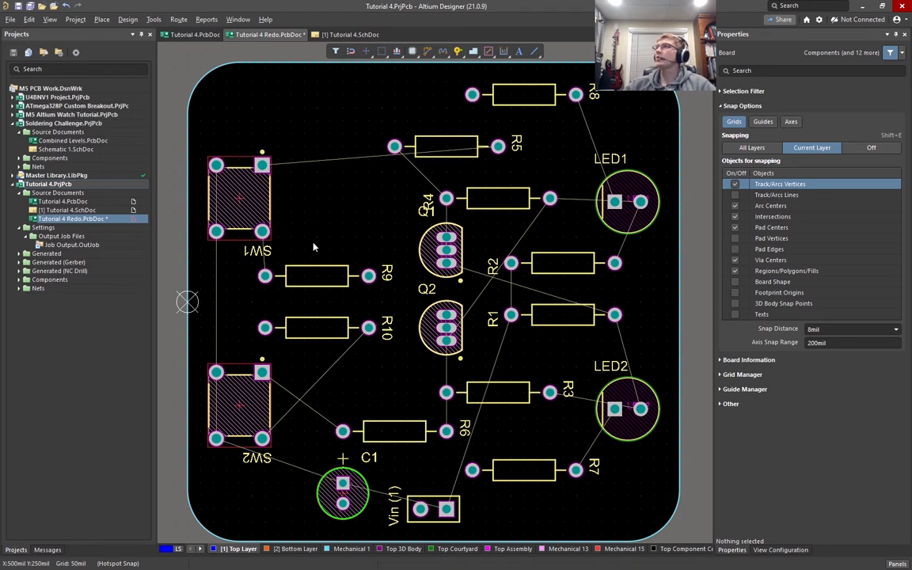
Step: Move transistors Q1 and Q2 together straight down by one 50 mil grid step, clear of R4's designator
drag(469, 367, 424, 224)
ctrl+scroll(421, 210, up, 5)
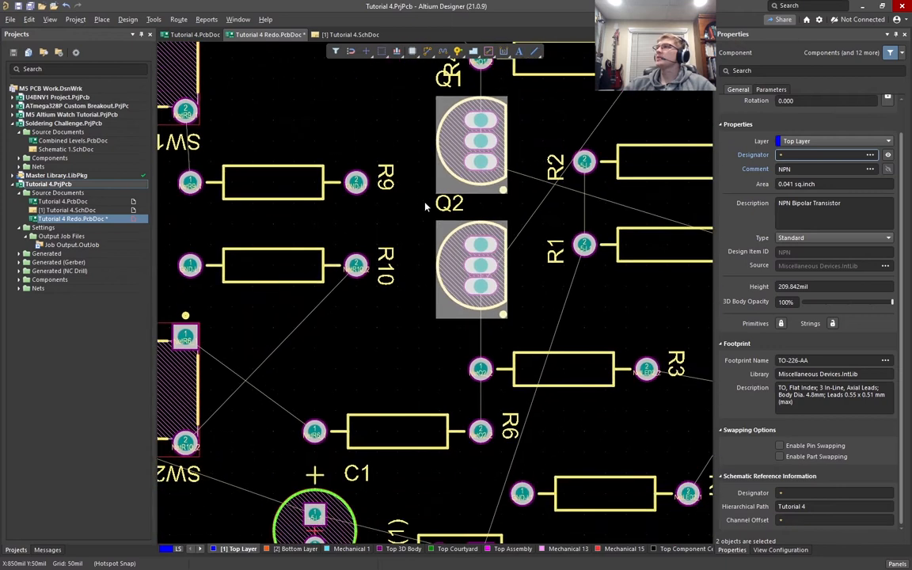
drag(481, 139, 481, 160)
ctrl+scroll(480, 160, down, 3)
right_drag(537, 220, 517, 255)
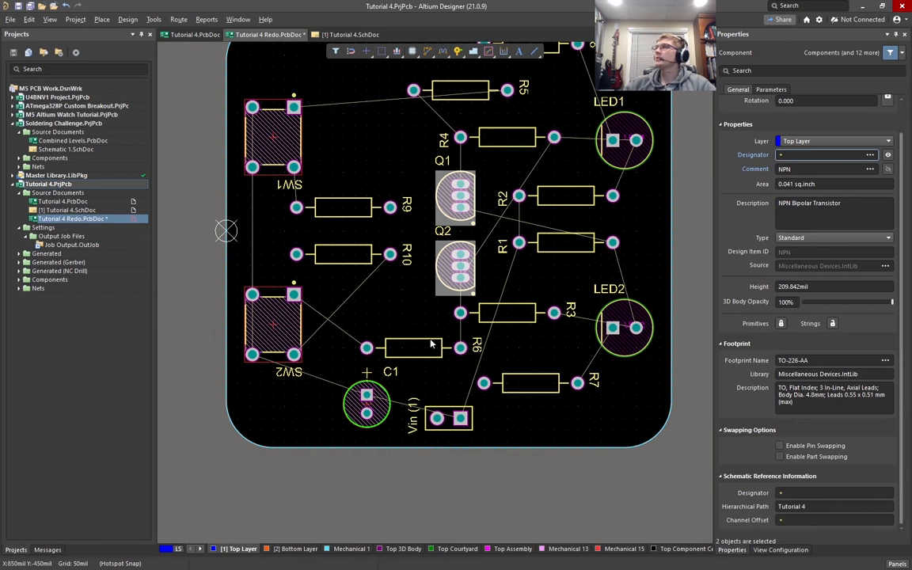
Step: Move resistors R5 and R4 each up by one 50 mil grid step, above Q1
ctrl+scroll(427, 333, down, 1)
right_drag(431, 328, 392, 366)
drag(432, 158, 419, 142)
drag(468, 190, 463, 185)
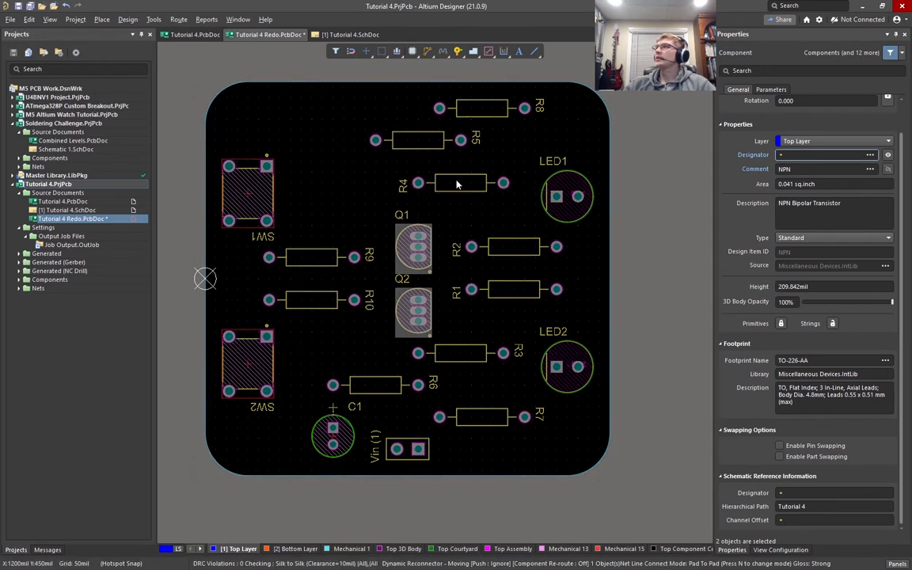
Step: Rotate resistor R5 to 180 degrees in place
ctrl+scroll(411, 142, up, 3)
click(427, 141)
drag(428, 141, 428, 141)
key(space)
key(space)
ctrl+scroll(428, 141, down, 2)
right_drag(428, 141, 471, 58)
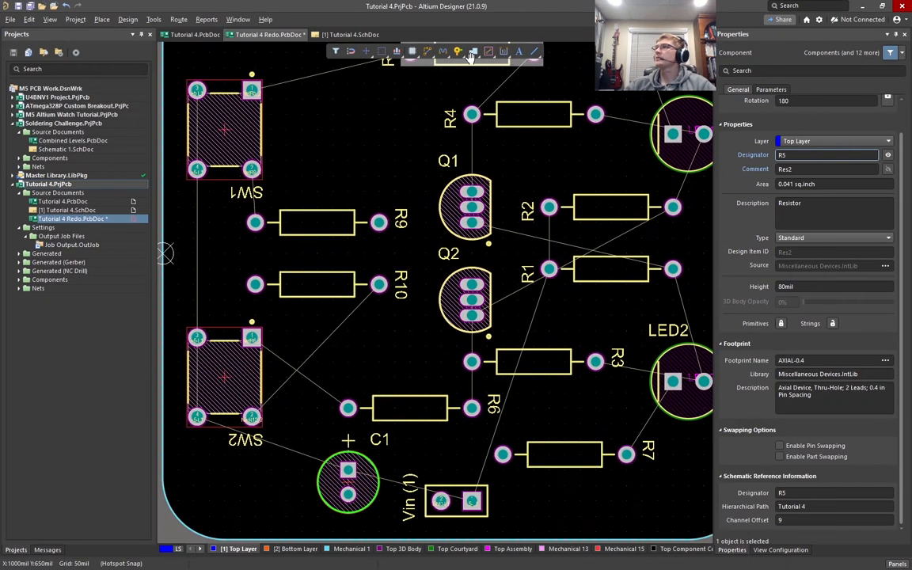
Step: Move resistor R5 horizontally about 150 mil toward SW1, keeping it on its current row
right_drag(473, 364, 381, 344)
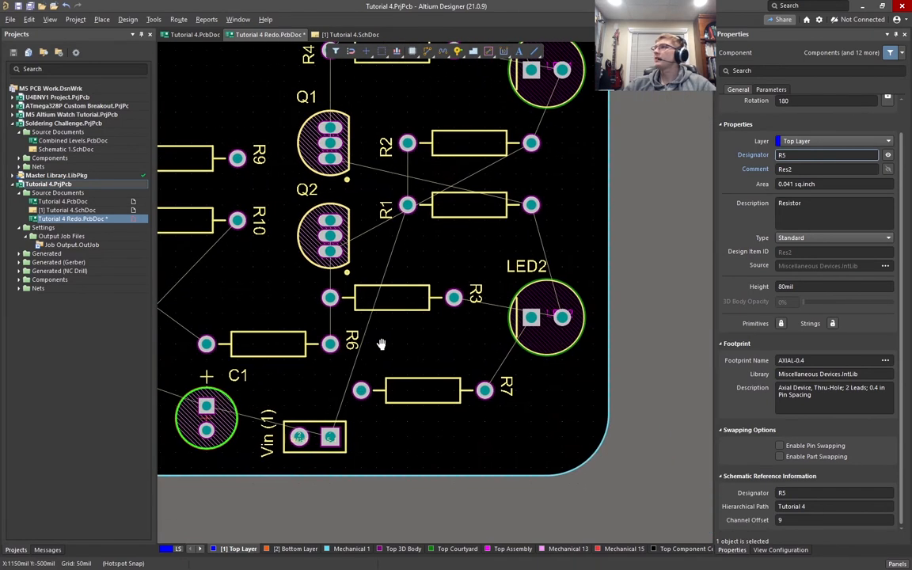
ctrl+scroll(381, 344, down, 4)
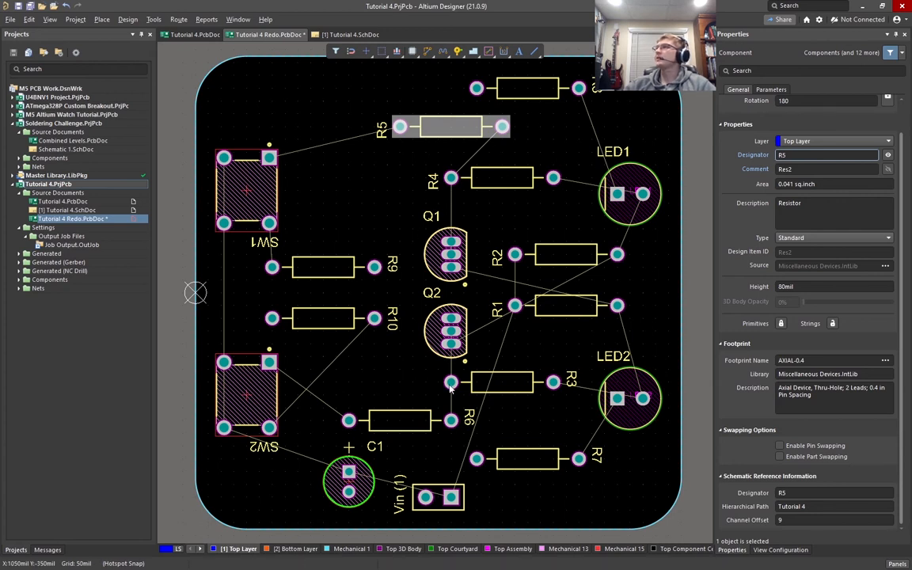
mouse_move(400, 422)
mouse_down()
mouse_move(440, 426)
mouse_move(405, 424)
mouse_up()
drag(451, 127, 412, 127)
Step: Shift R4 about 100 mil and R3 about 50 mil horizontally toward LED1 and LED2
click(502, 178)
shift+click(508, 382)
mouse_move(508, 382)
mouse_down()
mouse_move(525, 383)
mouse_move(512, 383)
mouse_up()
click(569, 385)
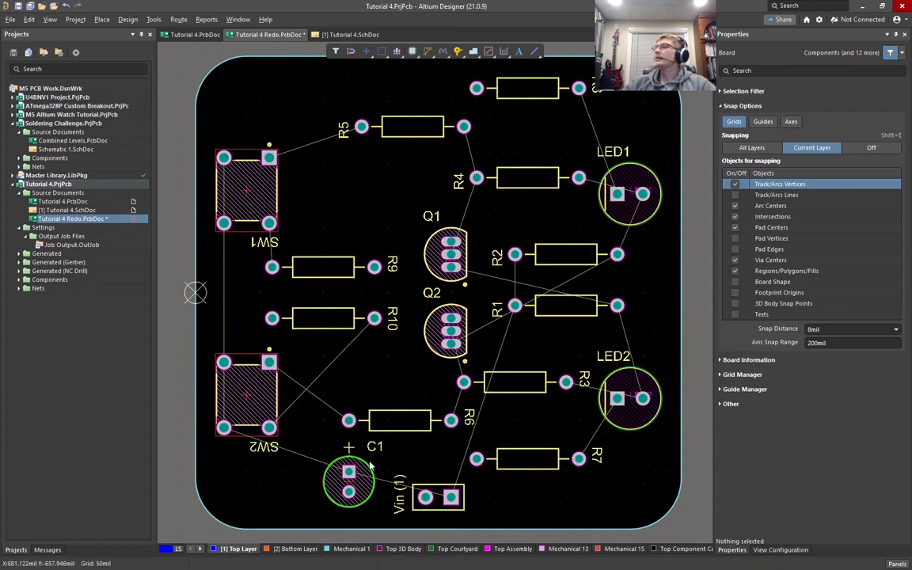
Step: Inspect the silkscreen clearance violation between C1's plus mark and its circular outline
ctrl+scroll(351, 463, up, 2)
ctrl+scroll(351, 463, up, 6)
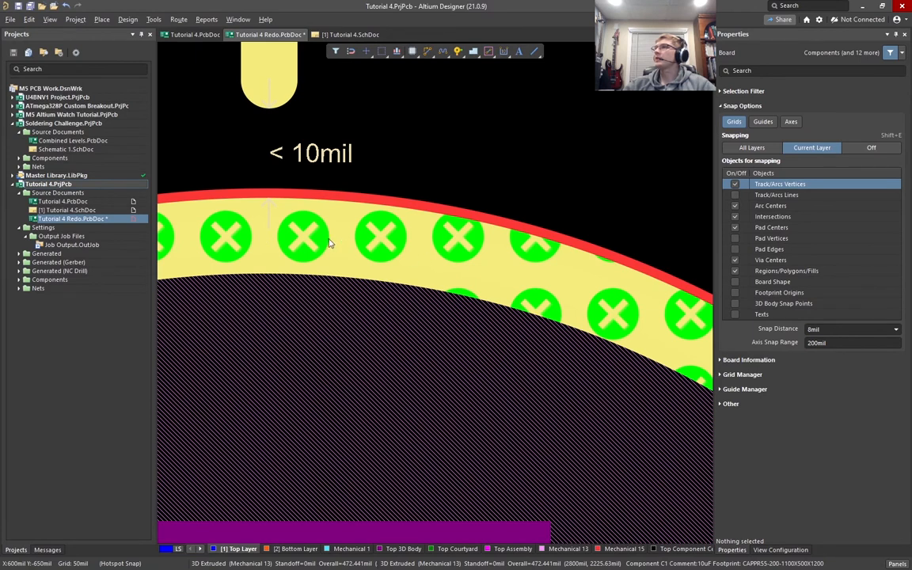
right_drag(291, 155, 472, 188)
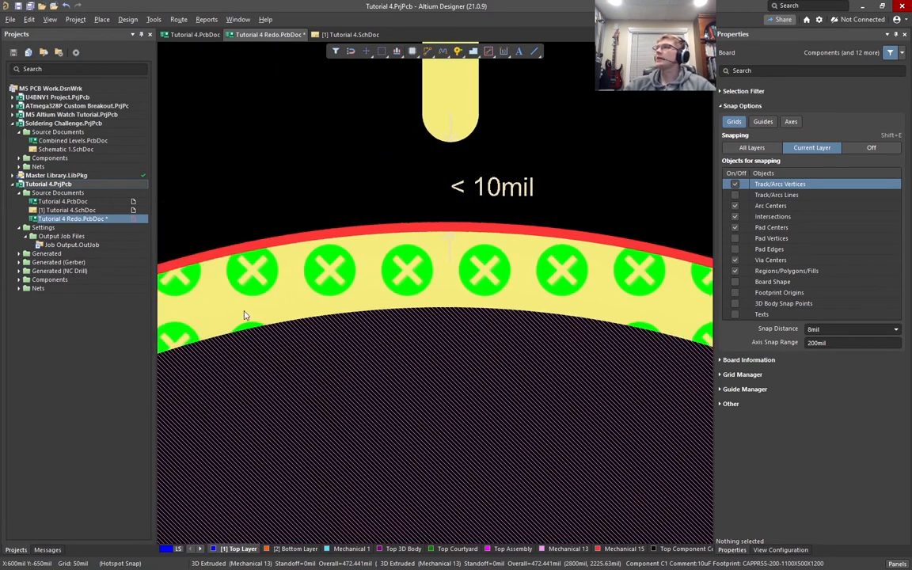
ctrl+scroll(277, 293, down, 3)
ctrl+scroll(289, 273, down, 1)
right_drag(250, 208, 402, 159)
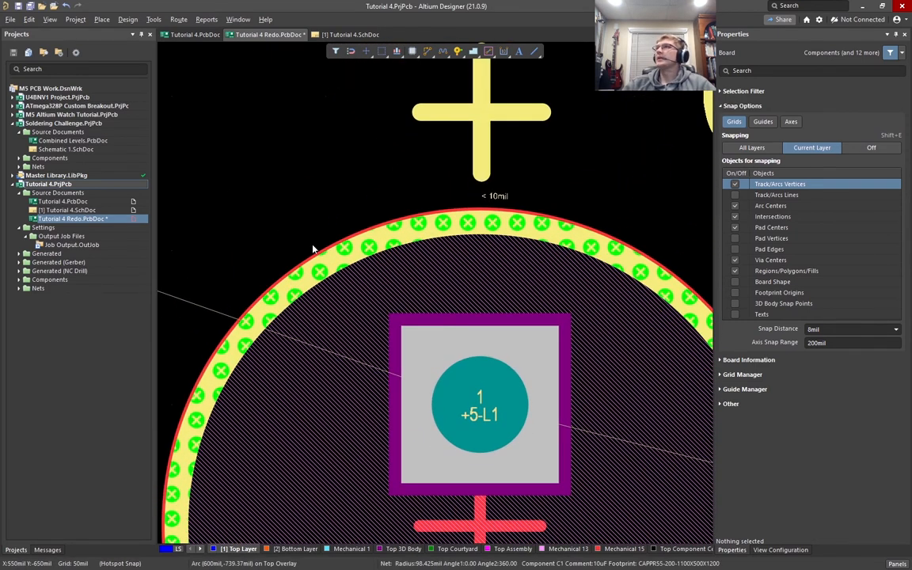
ctrl+scroll(482, 204, up, 7)
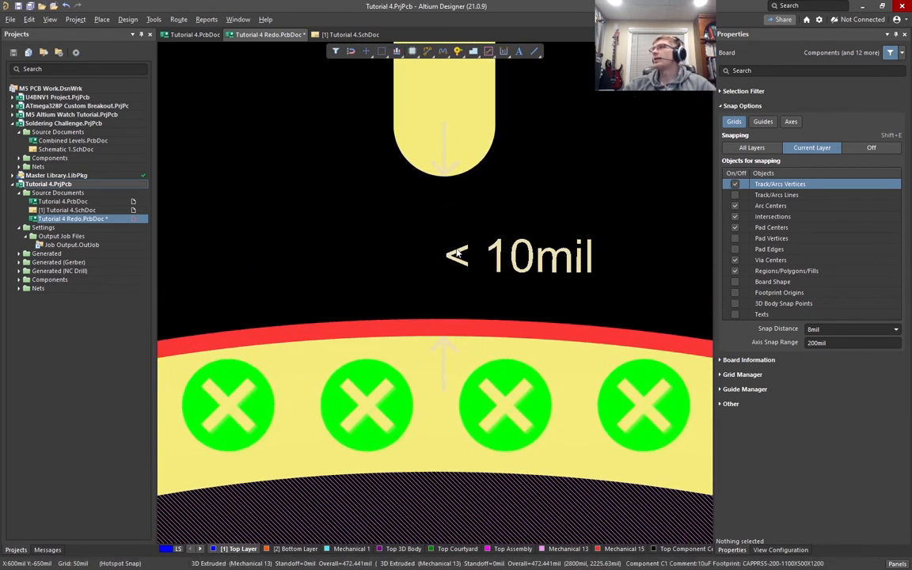
ctrl+scroll(445, 181, down, 10)
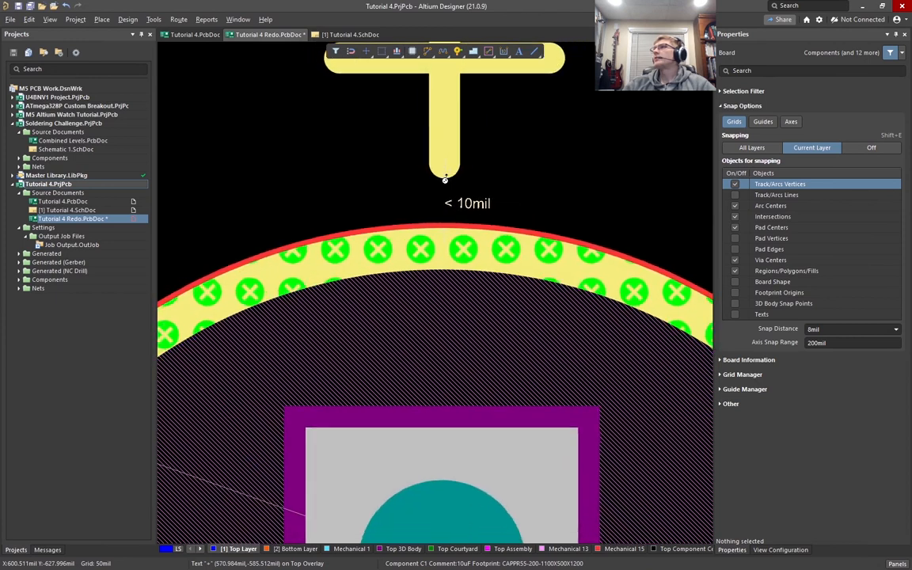
Step: Open the PCB design rules and display the Clearance rule in the Electrical category
click(129, 23)
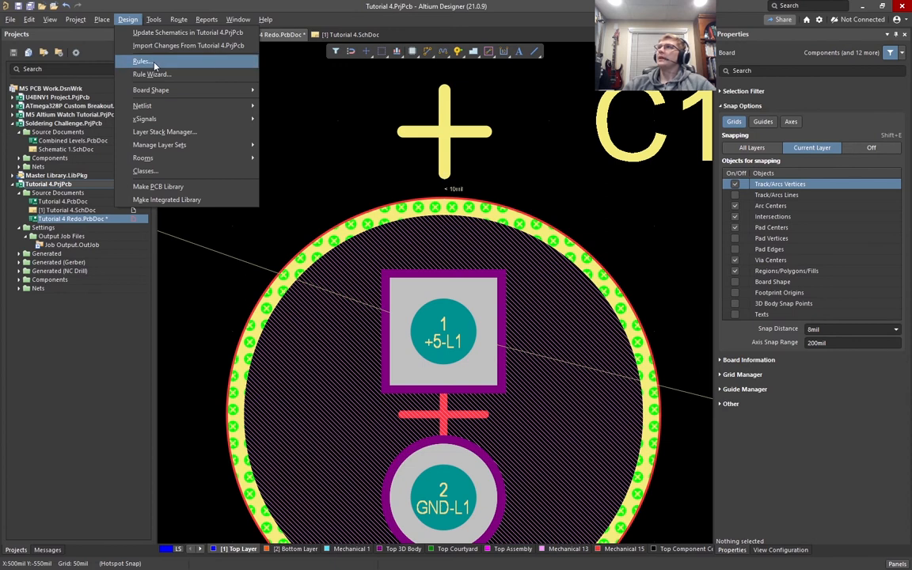
click(155, 62)
drag(157, 48, 258, 71)
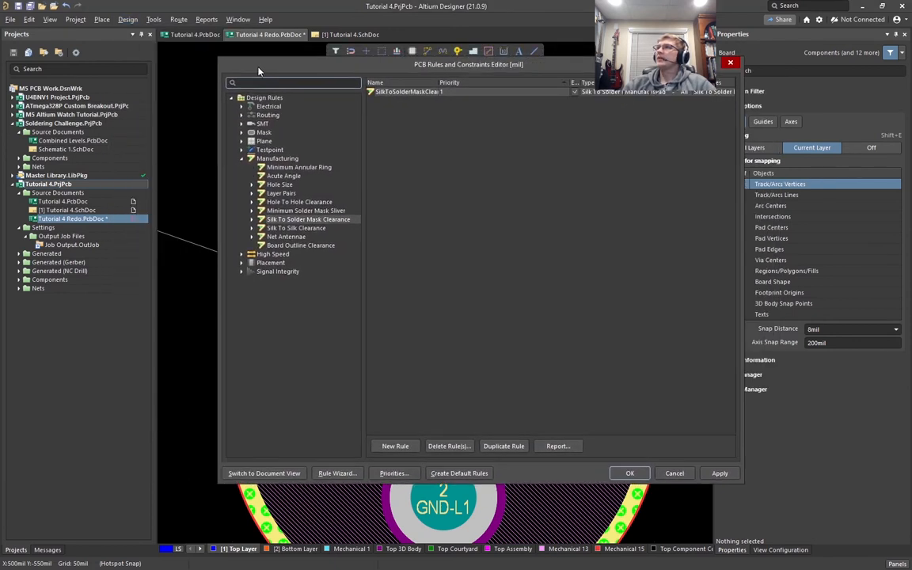
click(242, 159)
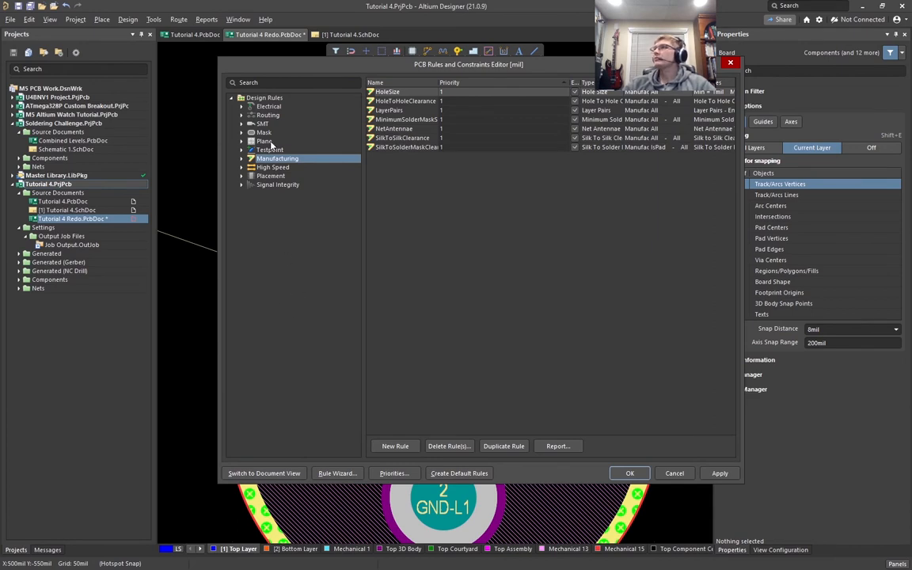
click(242, 106)
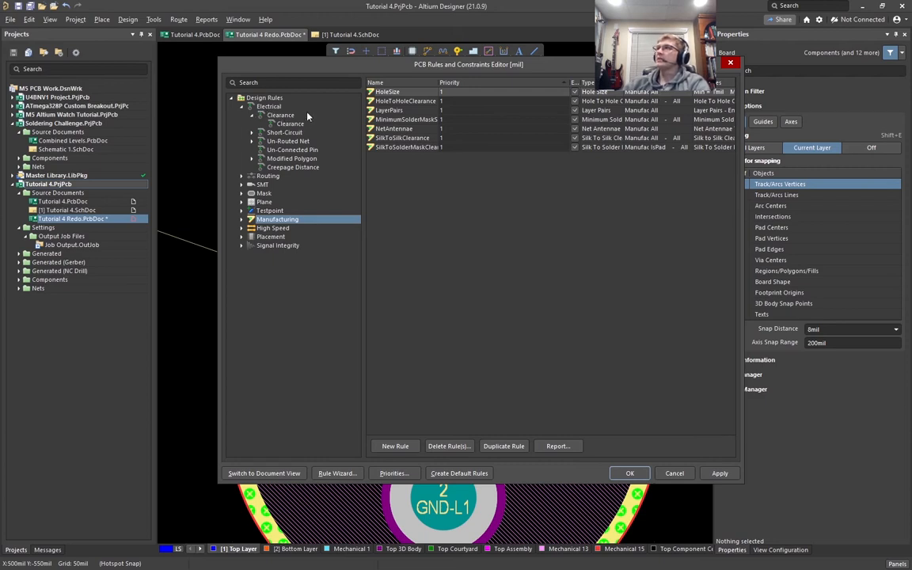
click(278, 116)
click(289, 125)
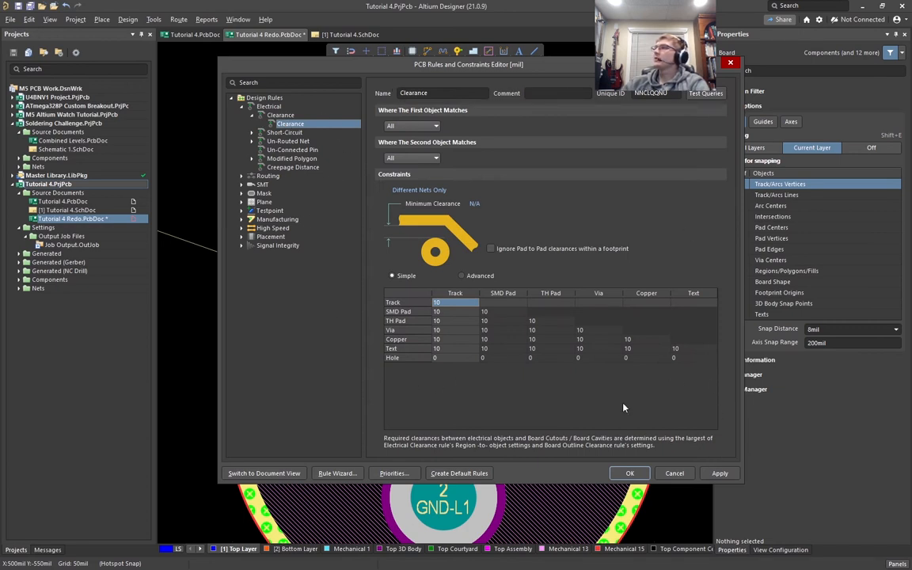
drag(394, 70, 638, 175)
drag(486, 176, 160, 70)
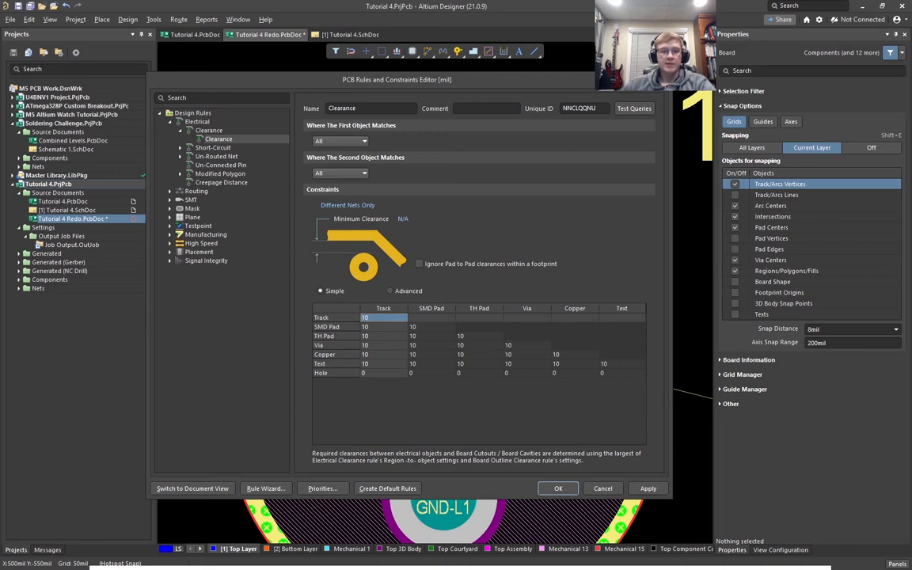
Step: Switch to the browser, review the PCB specifications on JLCPCB's Capabilities page and expand its Drill/Hole Size section
drag(653, 569, 465, 2)
click(260, 99)
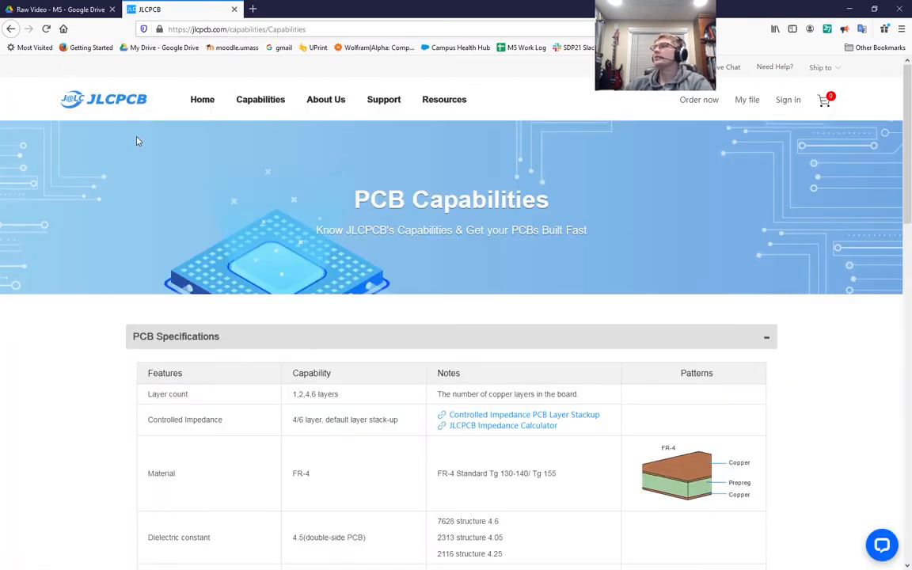
scroll(152, 131, down, 3)
scroll(154, 130, down, 9)
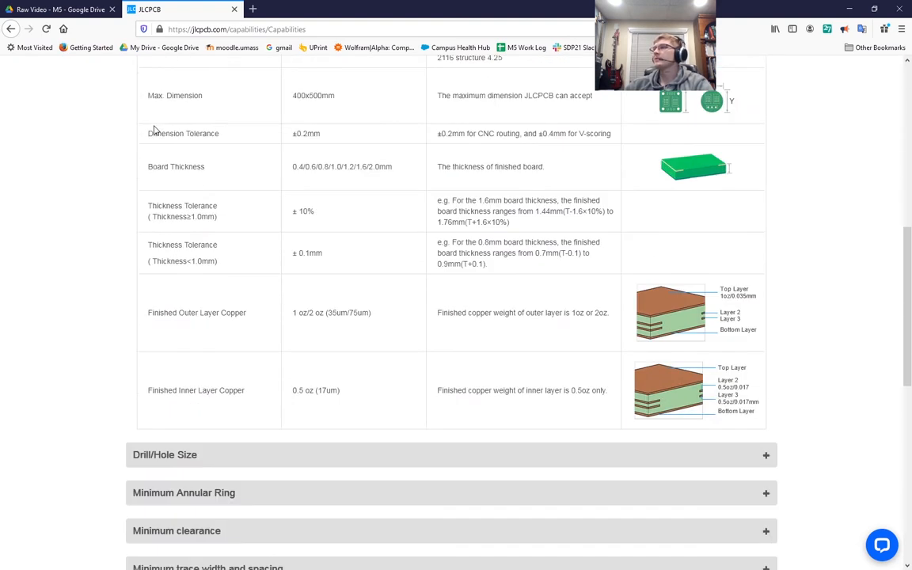
scroll(111, 297, up, 12)
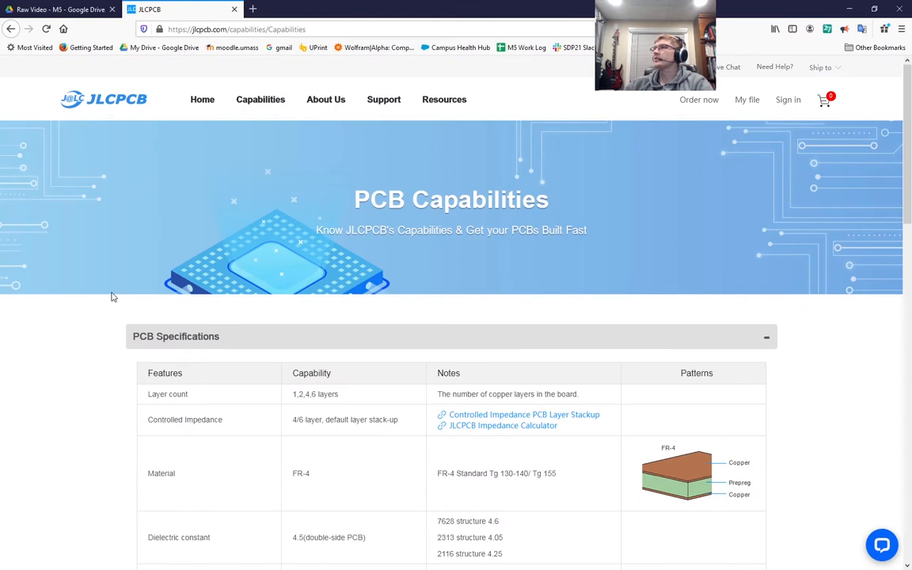
scroll(112, 296, down, 3)
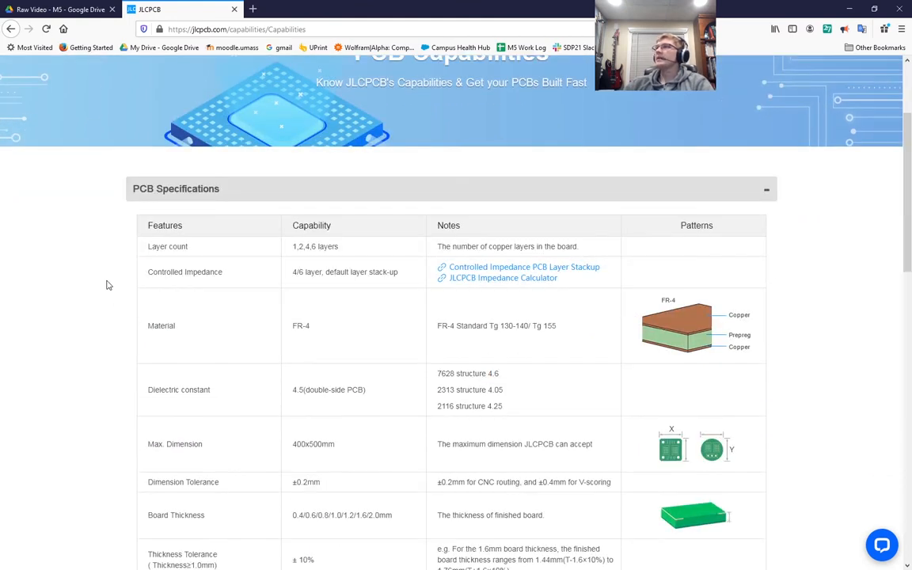
scroll(110, 297, down, 8)
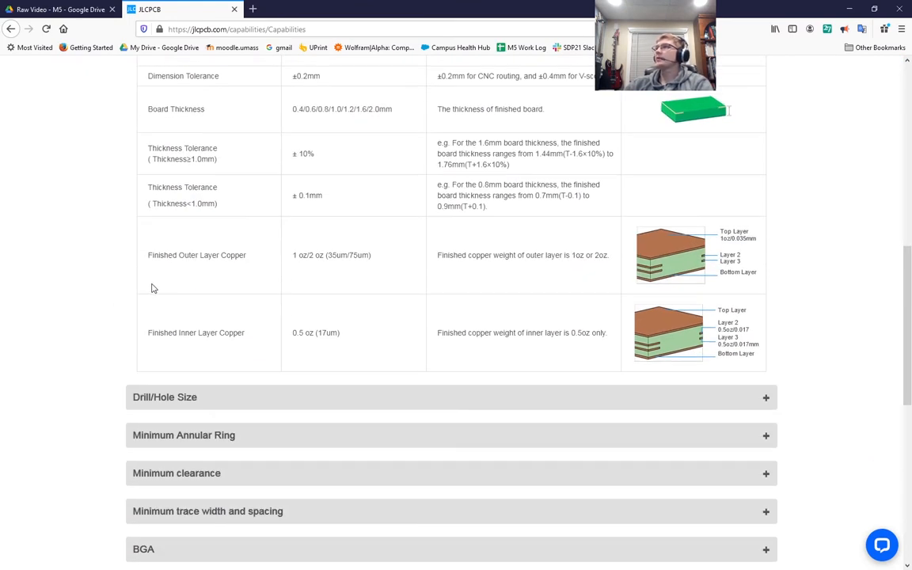
scroll(119, 301, down, 2)
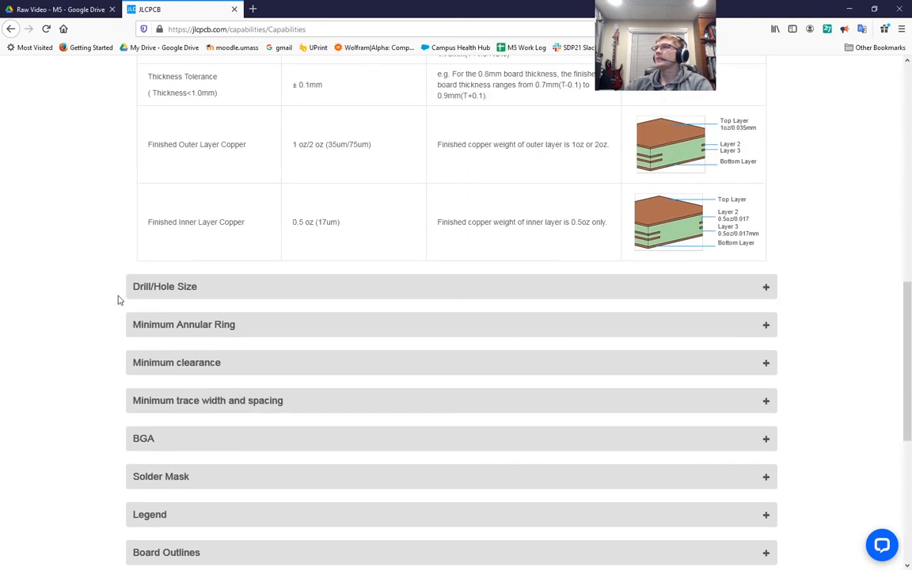
click(163, 295)
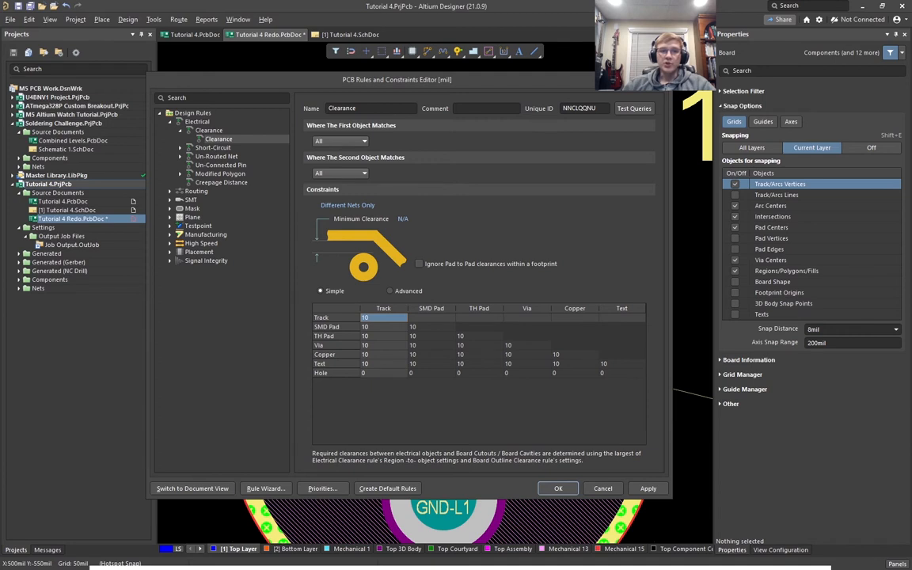
Step: Check pad-to-pad clearance for pads without holes in JLCPCB's Minimum clearance table, and return to Altium's Clearance rule
click(357, 553)
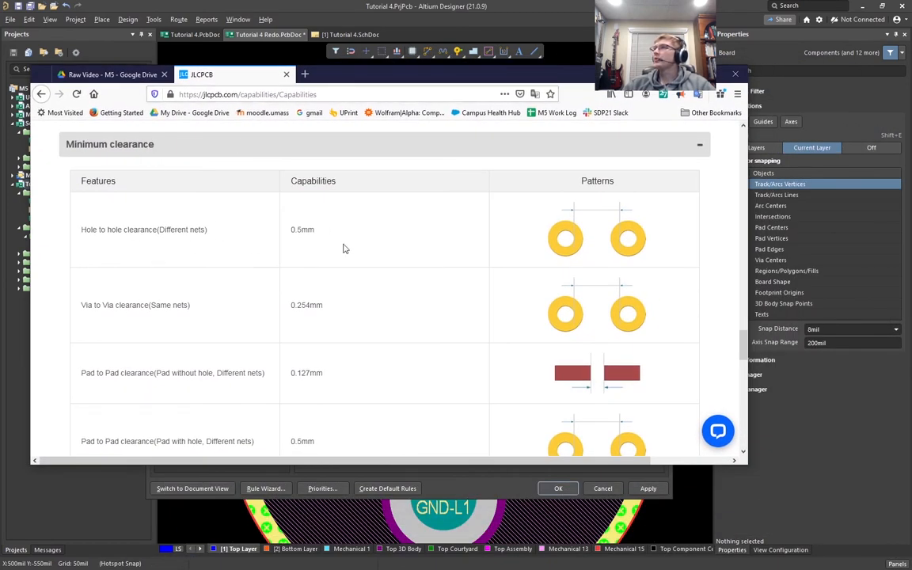
scroll(272, 322, down, 1)
scroll(272, 322, down, 2)
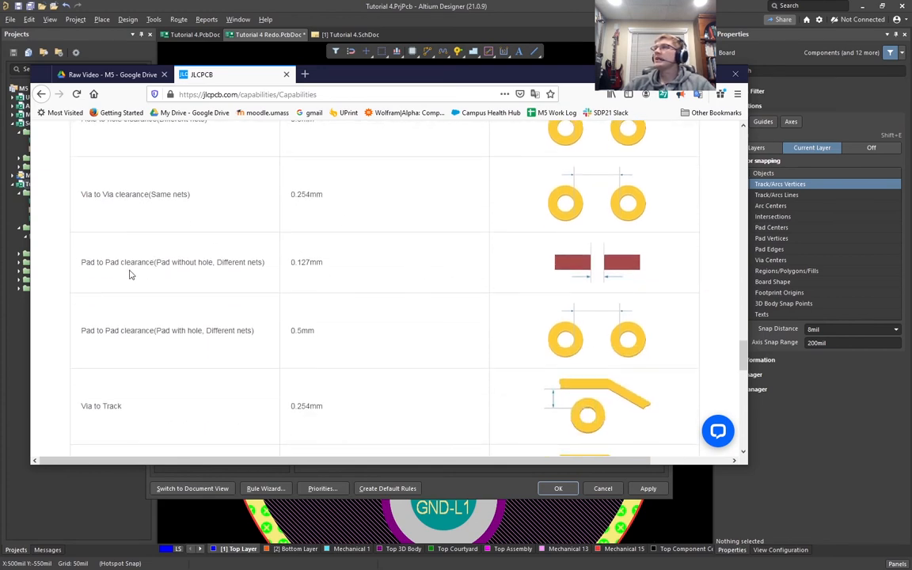
drag(323, 265, 290, 265)
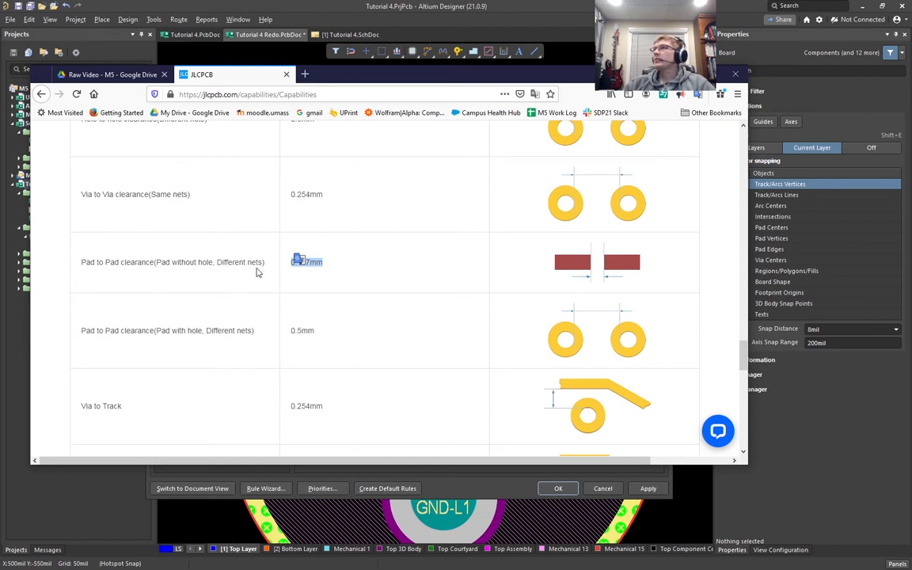
click(300, 273)
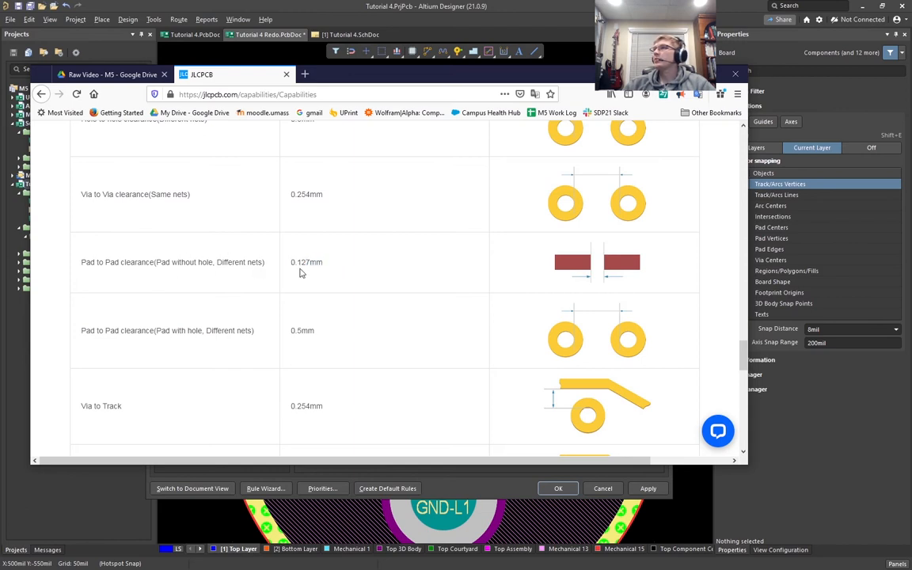
drag(402, 79, 253, 567)
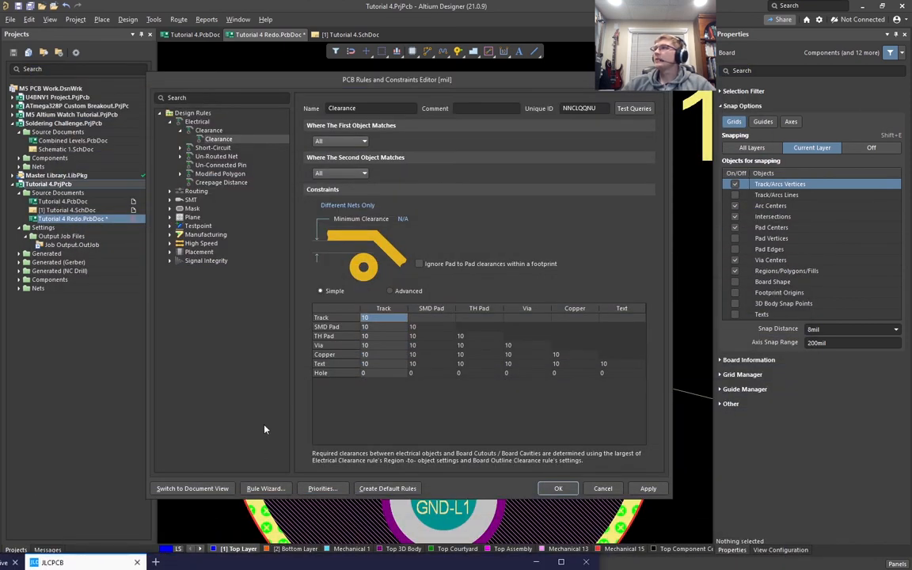
click(325, 328)
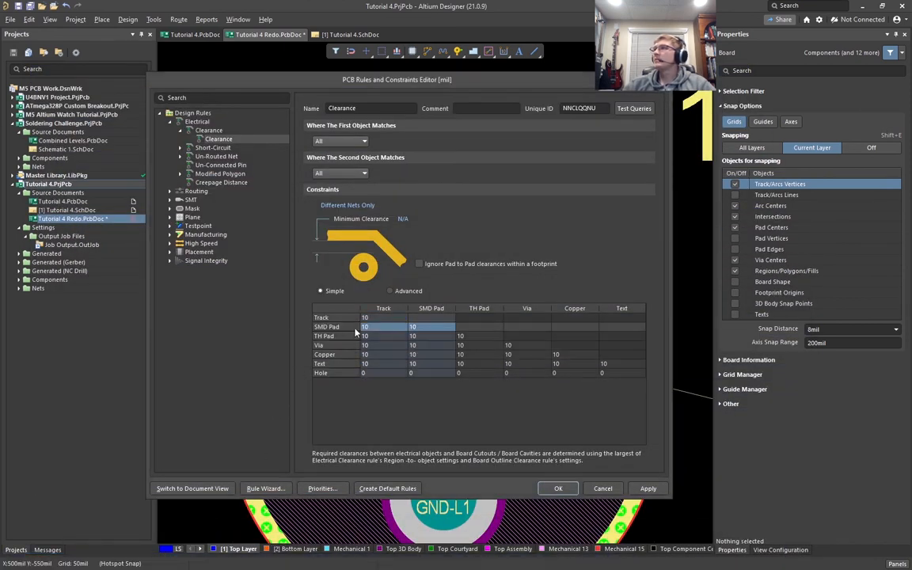
click(417, 328)
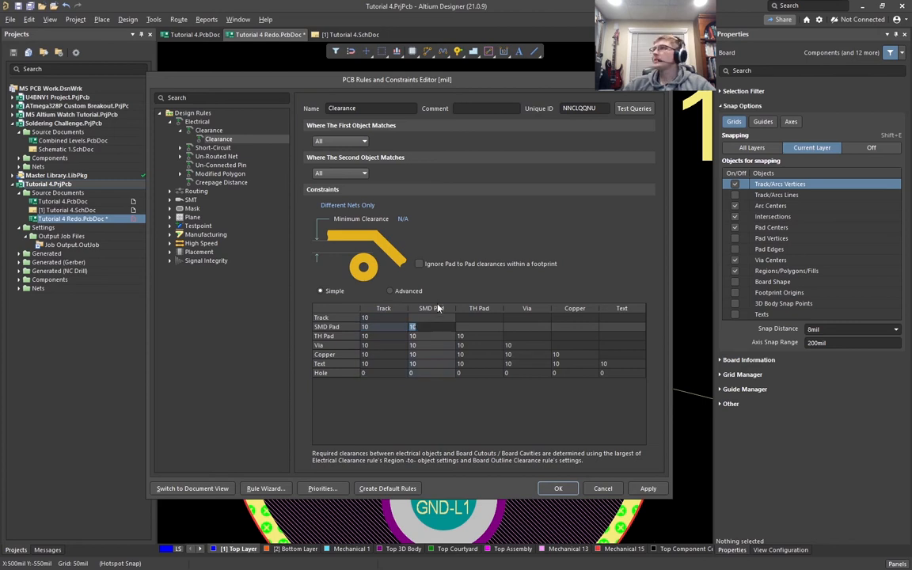
click(440, 328)
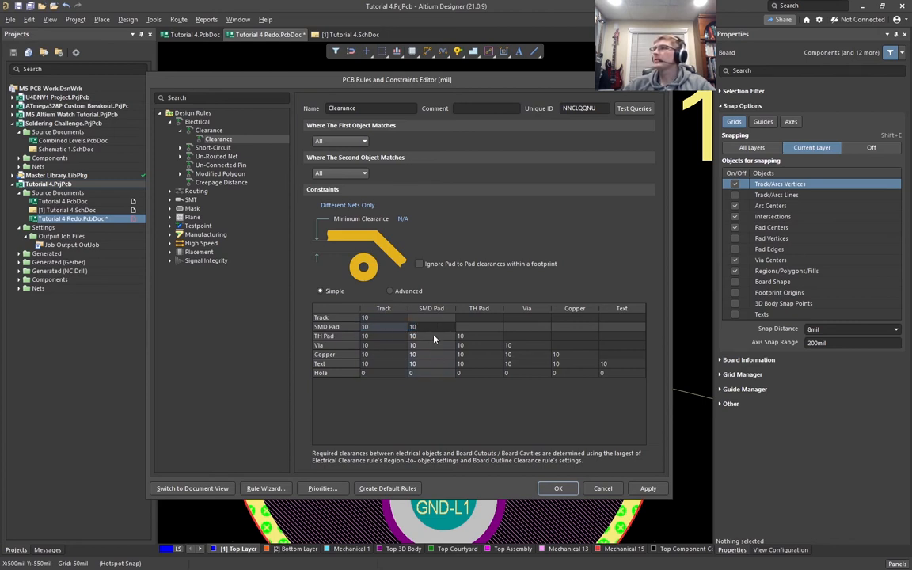
Step: Switch the board's units to millimetres and reopen the design rules at the Clearance rule
click(600, 486)
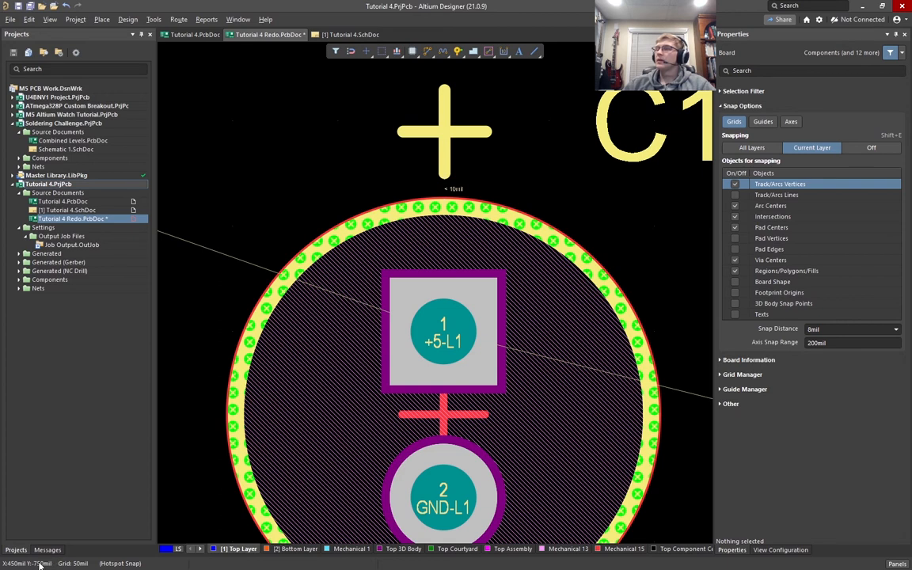
key(q)
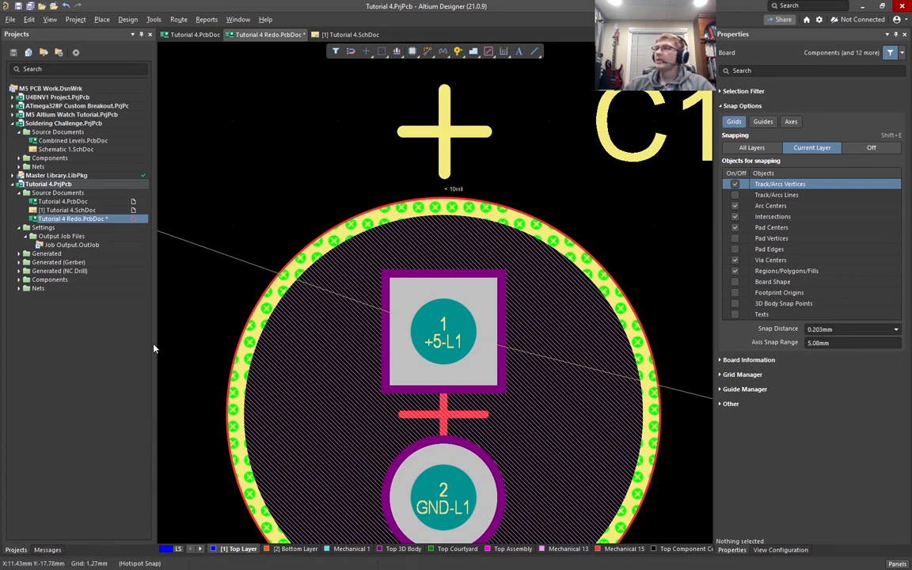
click(127, 19)
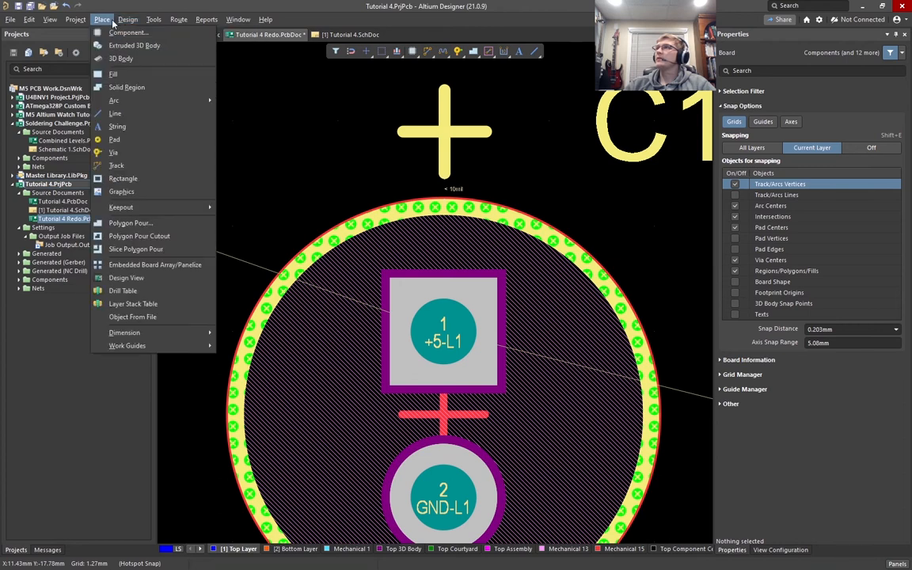
click(142, 61)
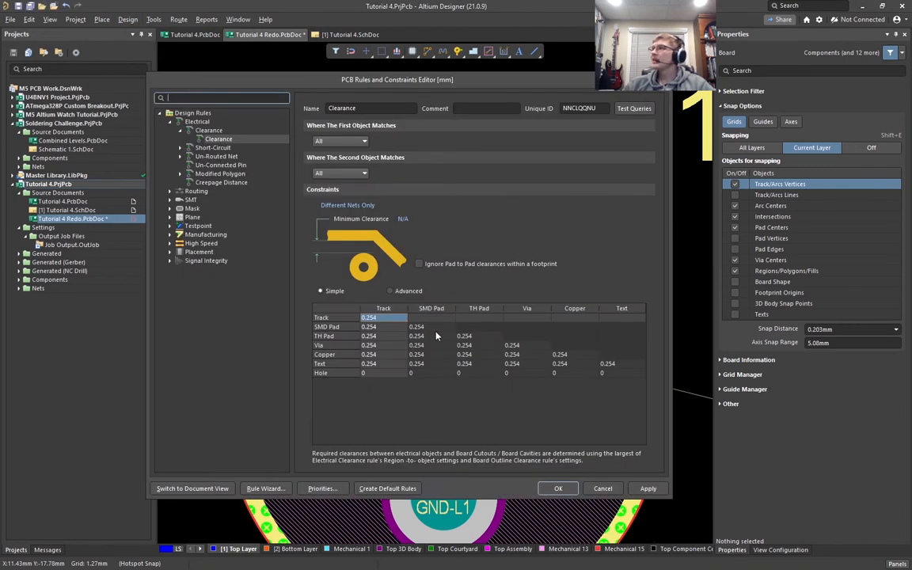
Step: Enter 10mil as the SMD Pad to SMD Pad clearance
click(429, 329)
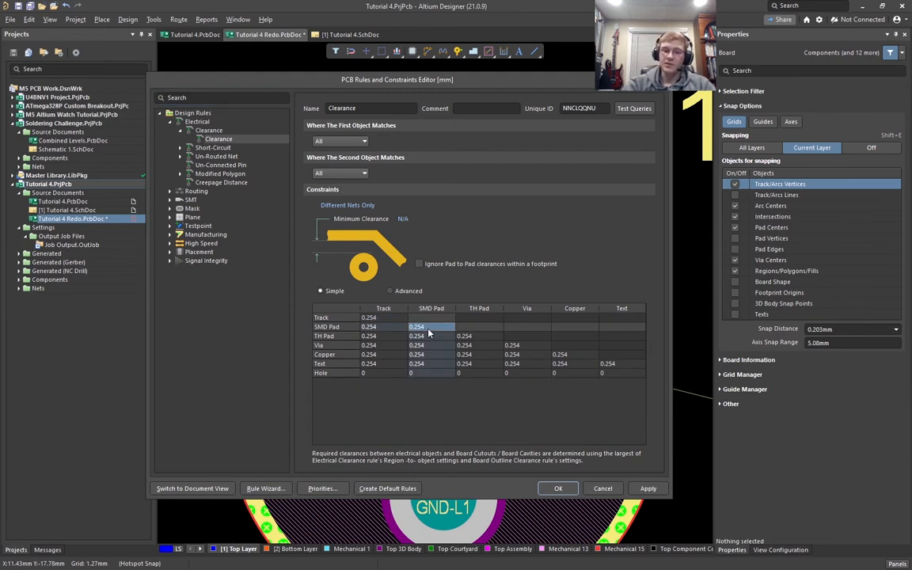
text(10mil)
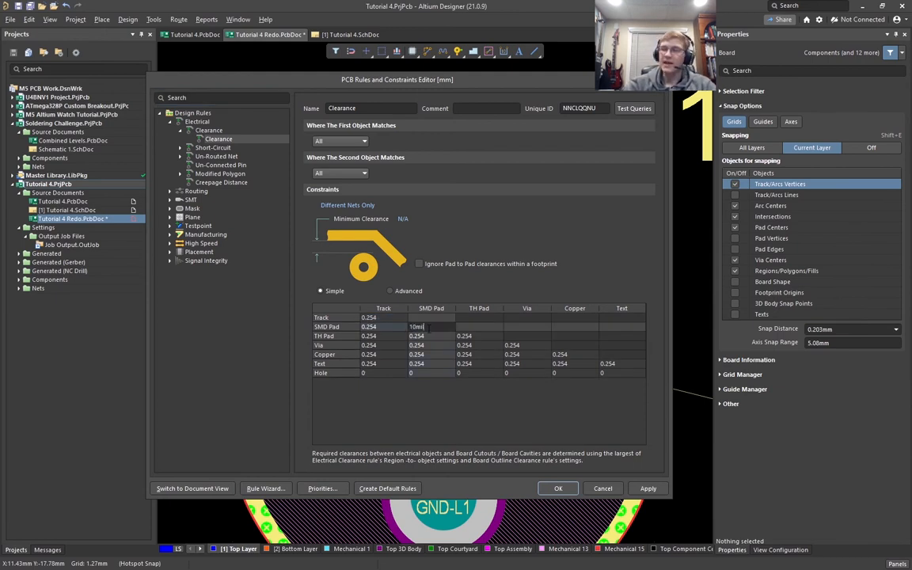
key(Return)
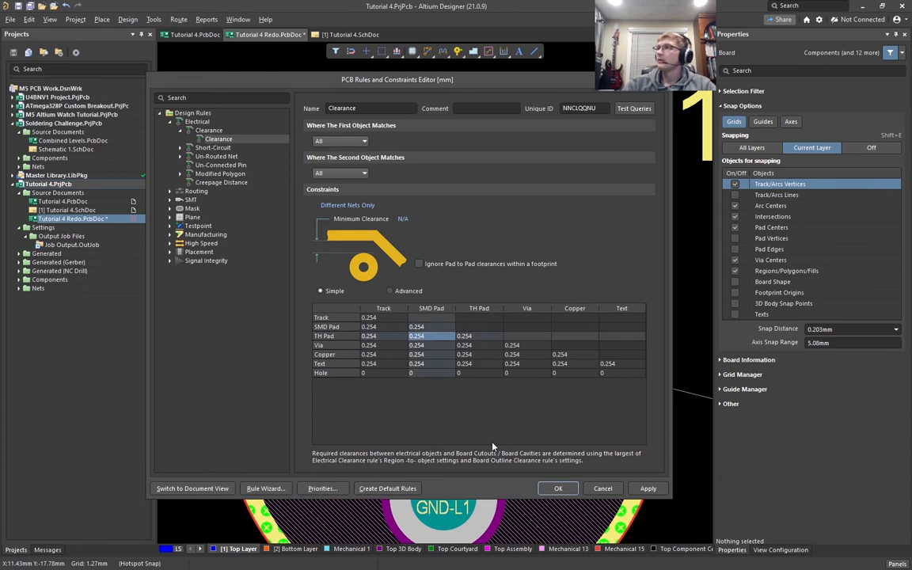
Step: Set the SMD Pad to SMD Pad clearance to 0.127 mm in the Clearance rule
key(Up)
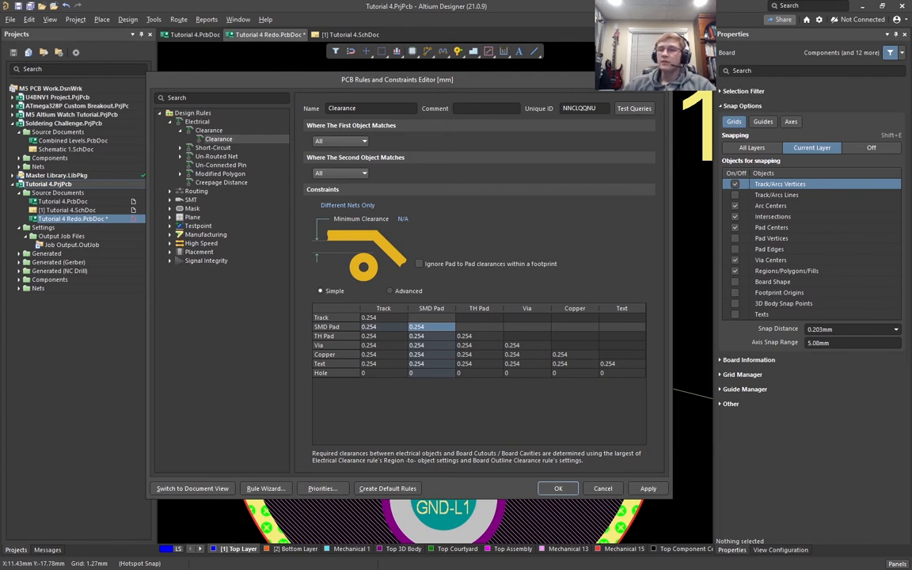
text(0.127)
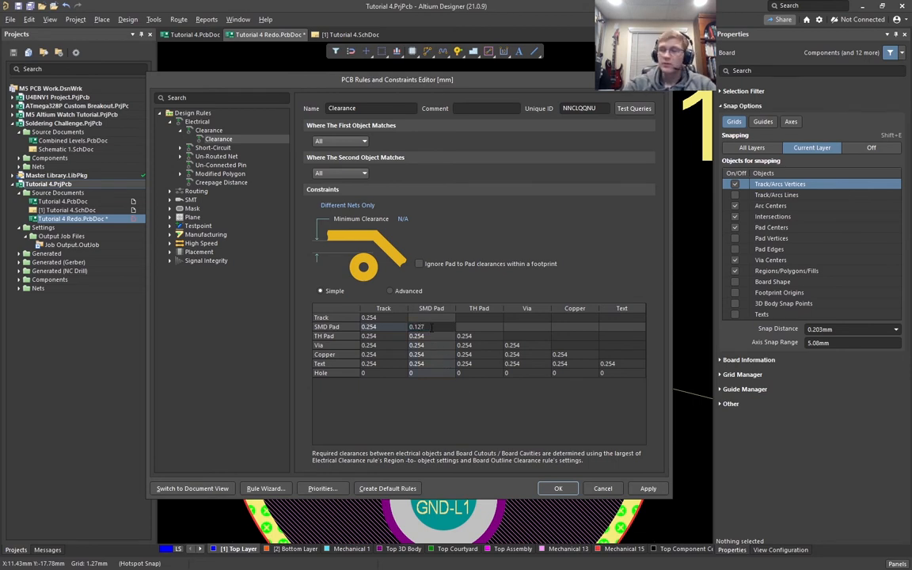
key(Return)
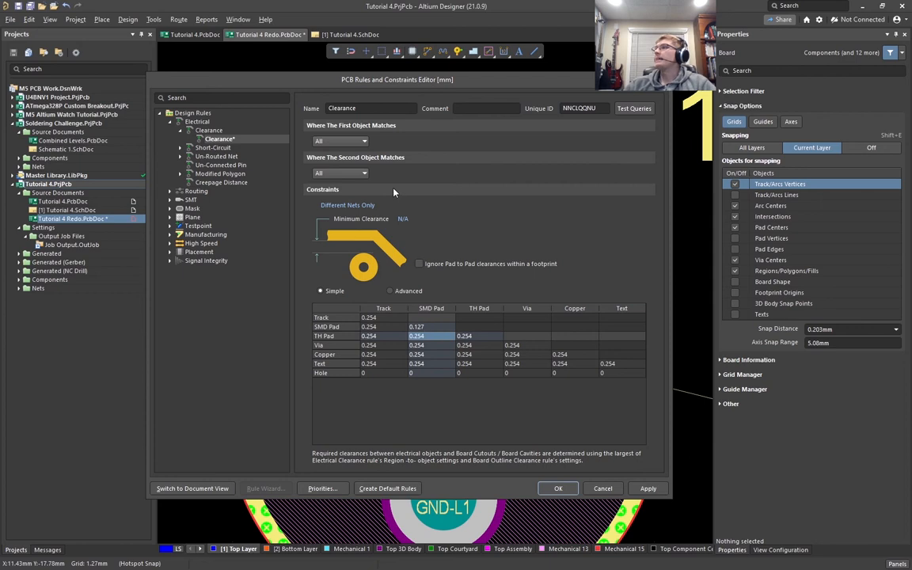
Step: Review the Minimum trace width and spacing section on JLCPCB's Capabilities page, and open Altium's Width rule in the Routing category
drag(317, 79, 250, 85)
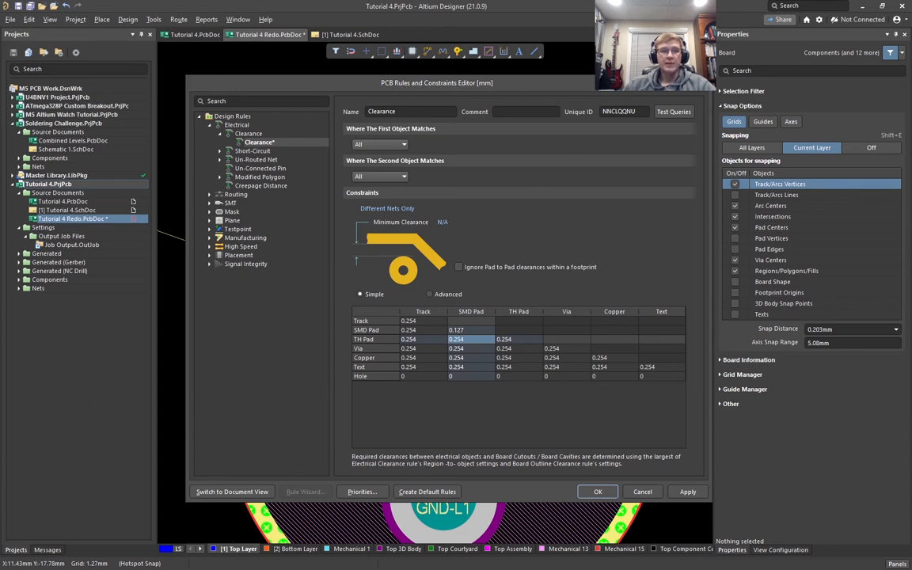
key(alt+Tab)
drag(430, 417, 417, 74)
scroll(222, 237, down, 3)
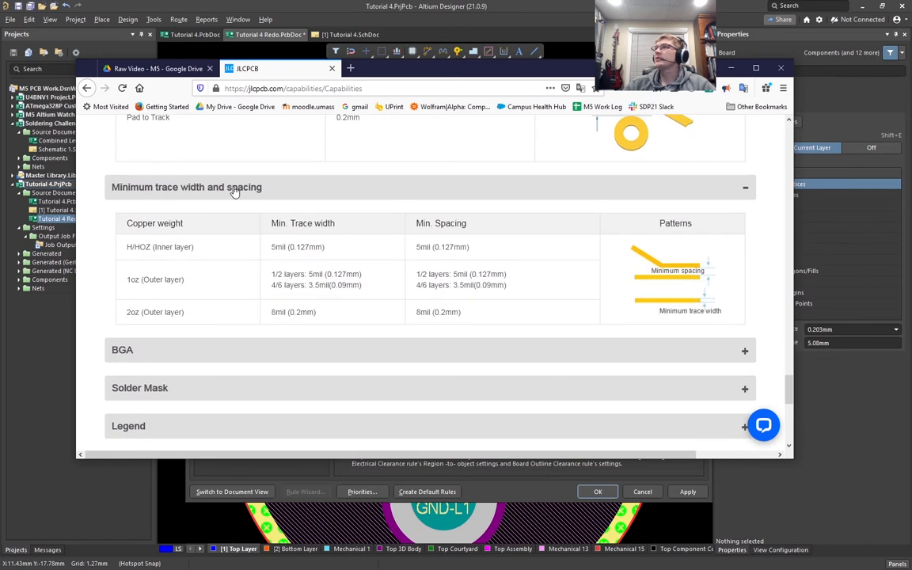
drag(682, 72, 569, 564)
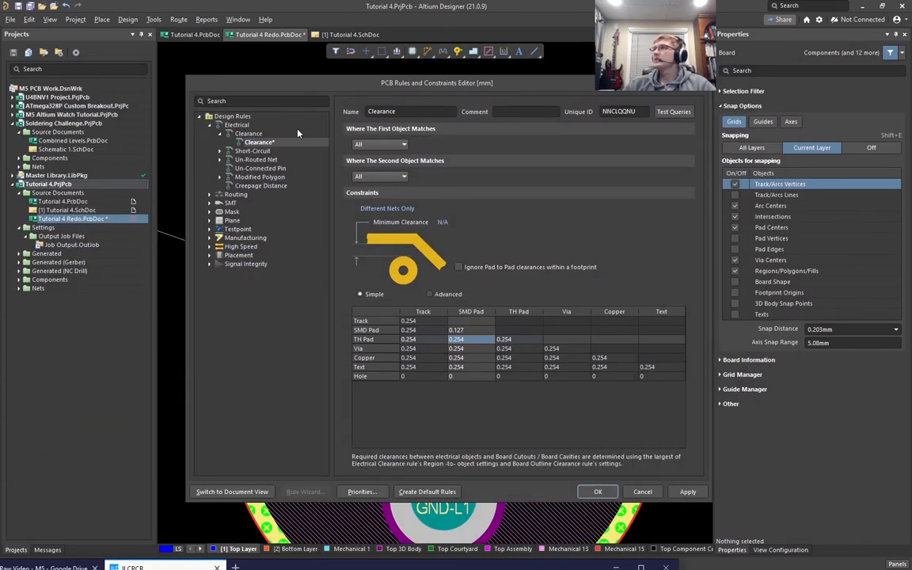
click(210, 194)
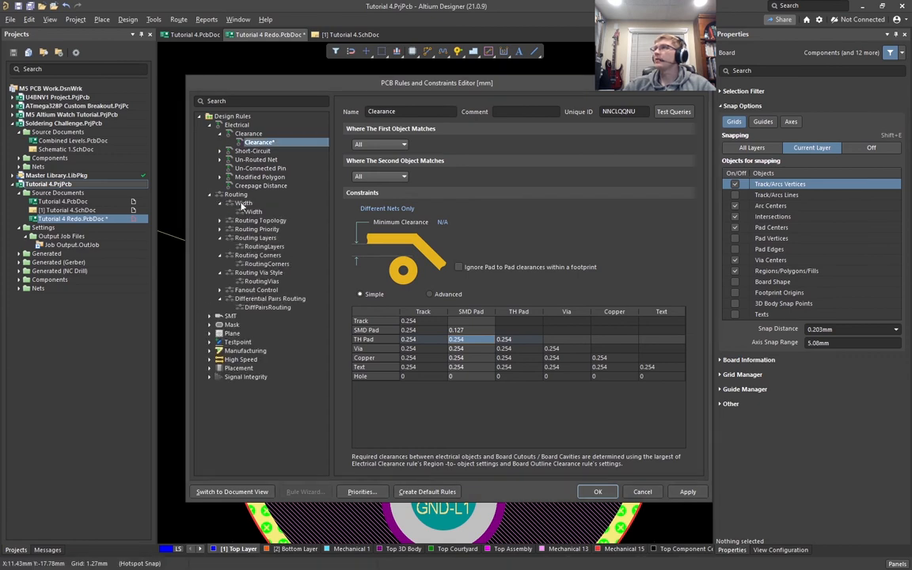
click(250, 212)
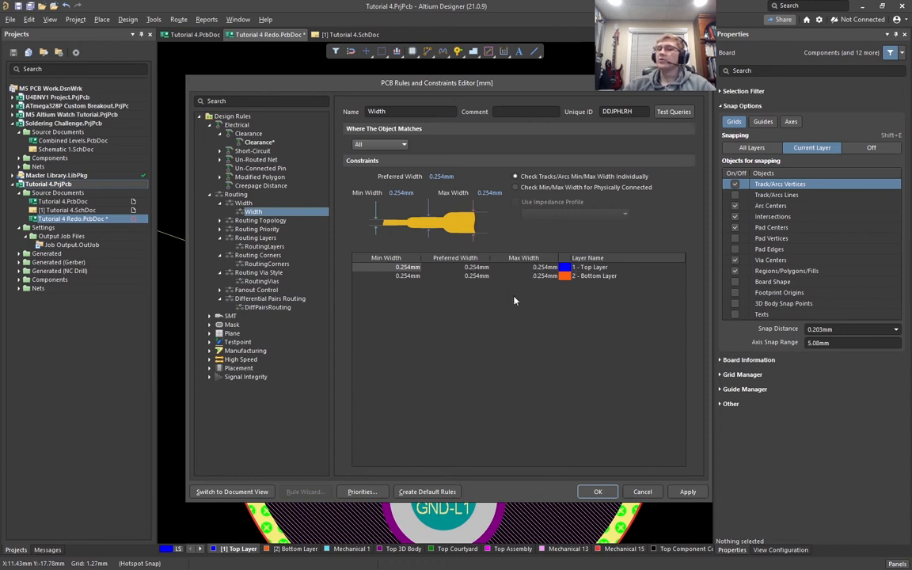
Step: Check JLCPCB's minimum spacing and trace width for the H/HOZ inner layer in the browser, and return to Altium's Width rule
drag(736, 567, 678, 94)
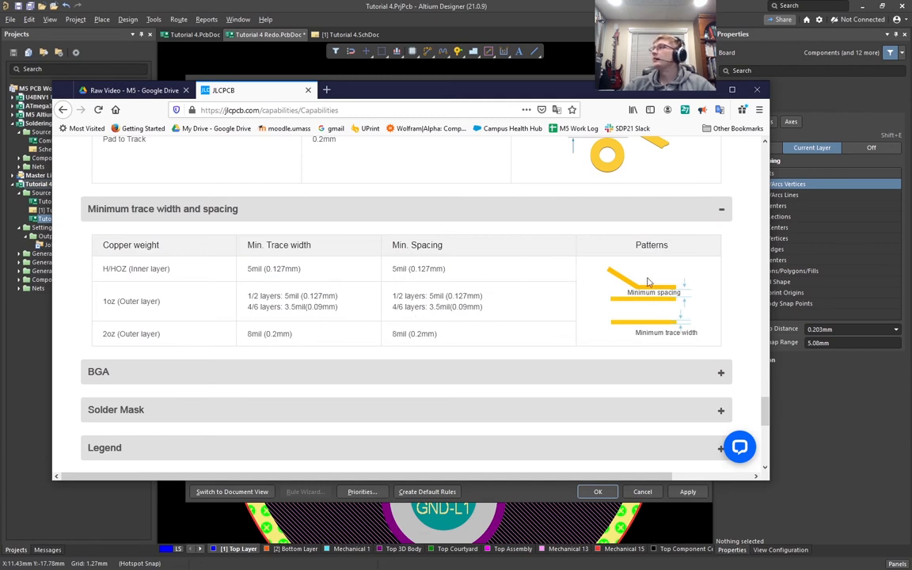
drag(393, 269, 442, 270)
click(494, 271)
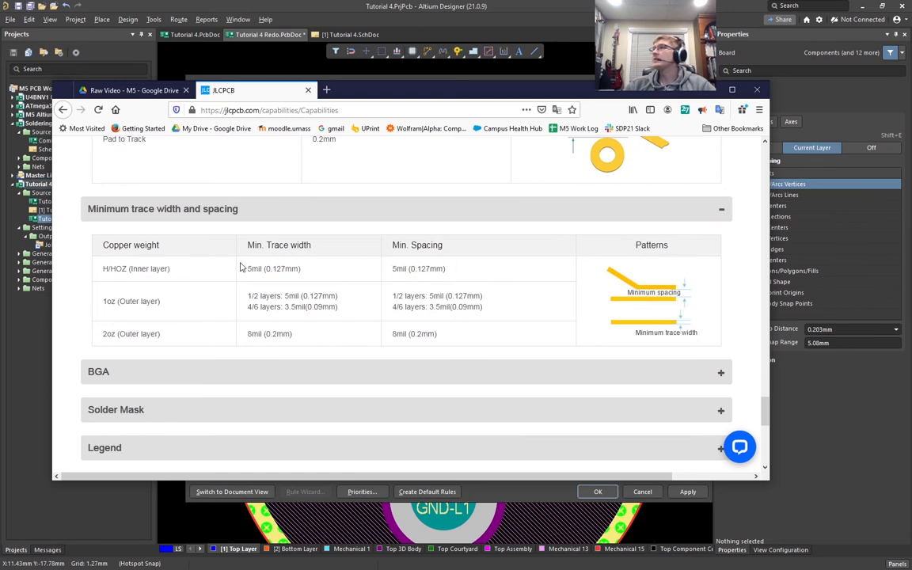
drag(249, 269, 274, 269)
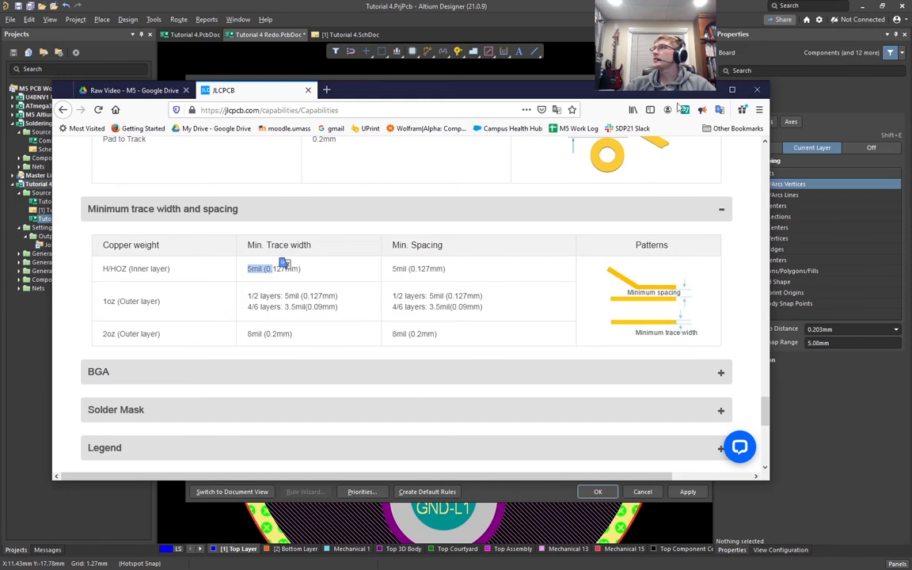
click(708, 90)
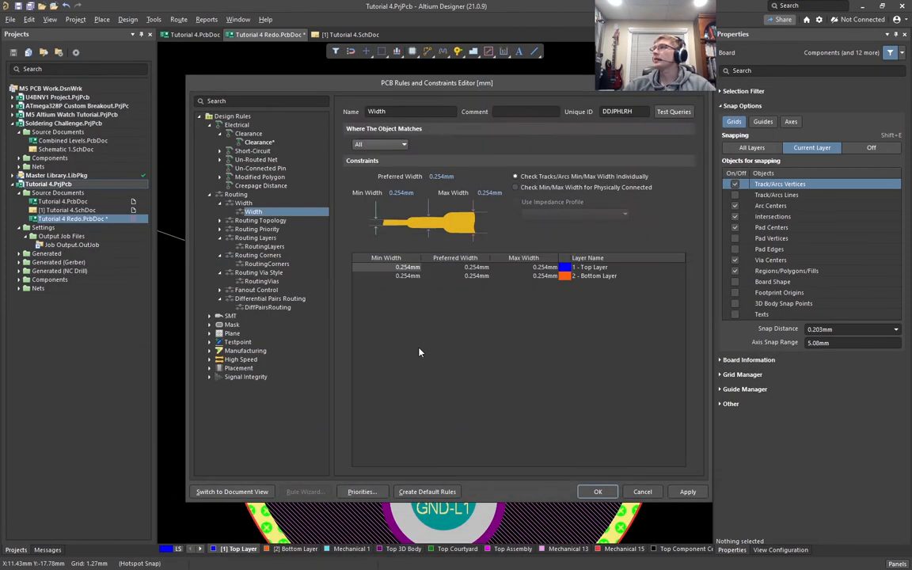
Step: Set the Width rule's minimum width to 5mil (0.127 mm) for both the Top Layer and the Bottom Layer
click(403, 267)
text(0.127)
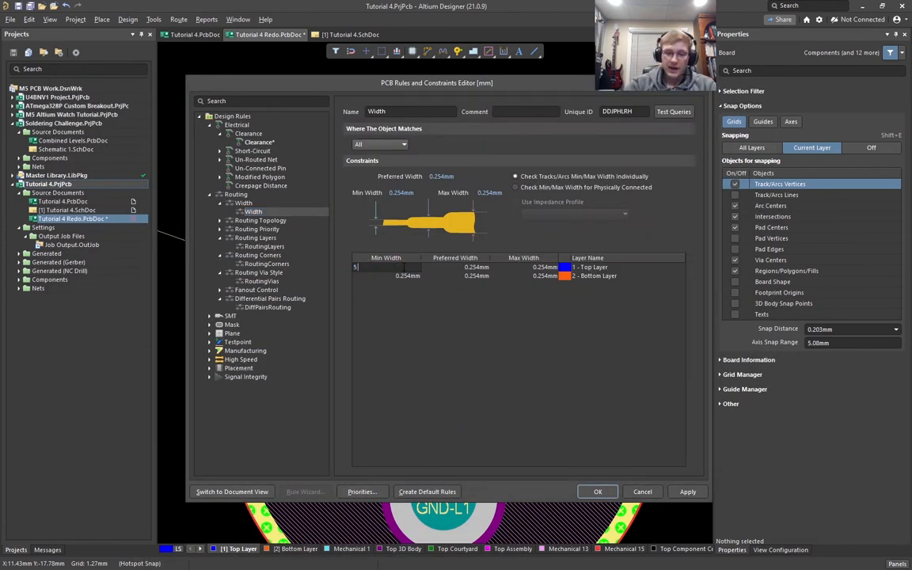
key(Return)
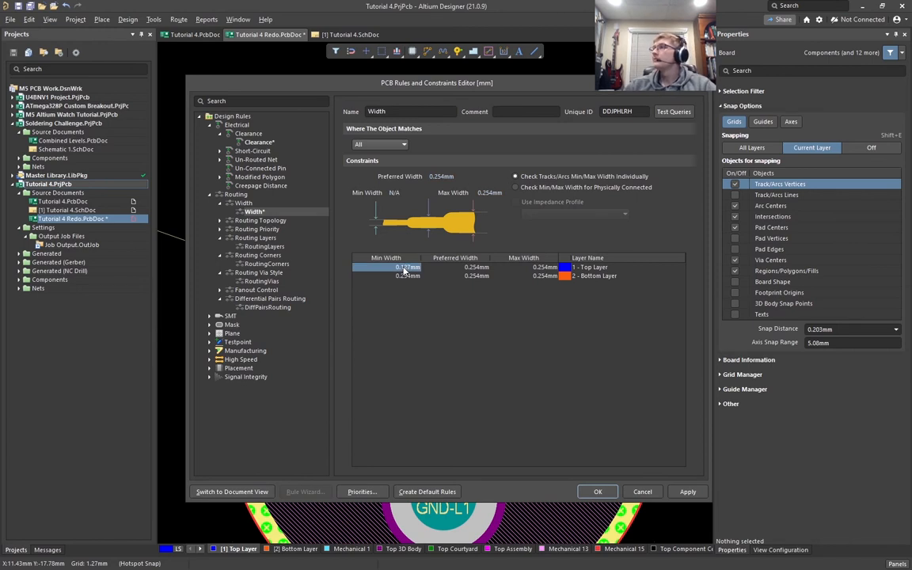
click(392, 276)
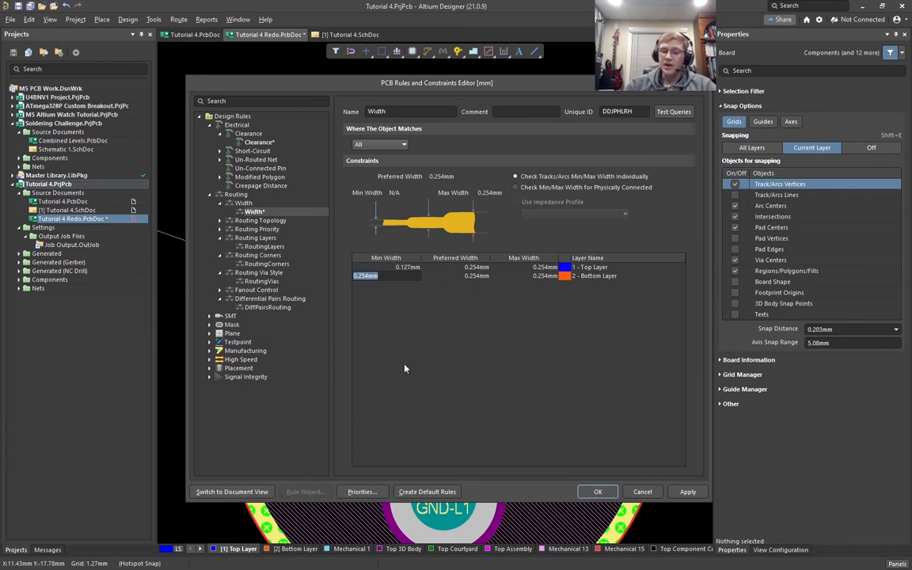
text(0.)
key(BackSpace)
key(BackSpace)
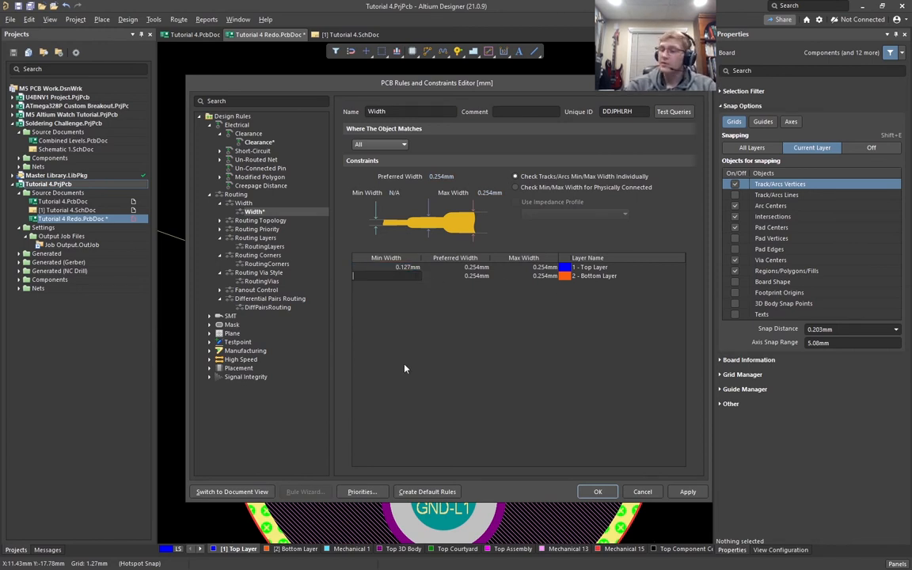
text(5mil)
key(Return)
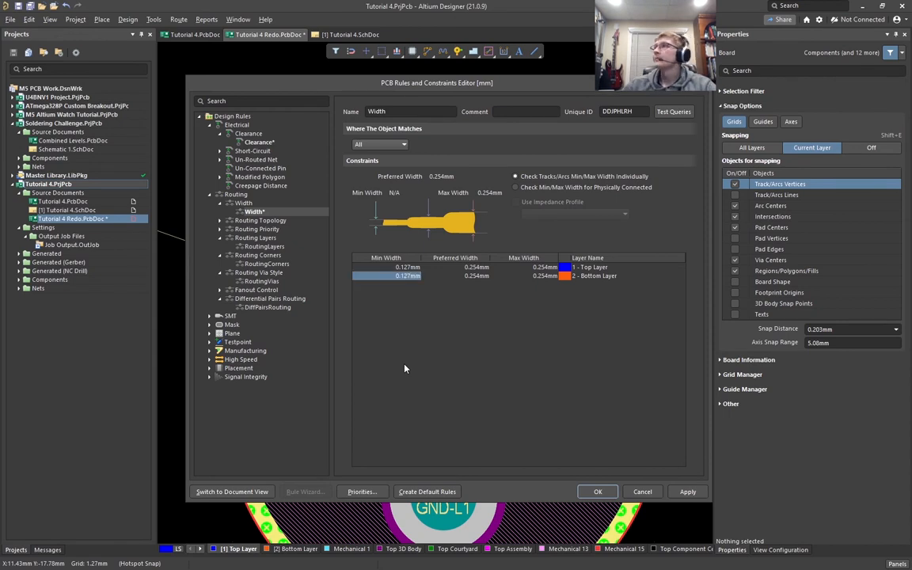
Step: Set the Width rule's maximum width to 0.762 mm for both the Top Layer and the Bottom Layer
click(507, 266)
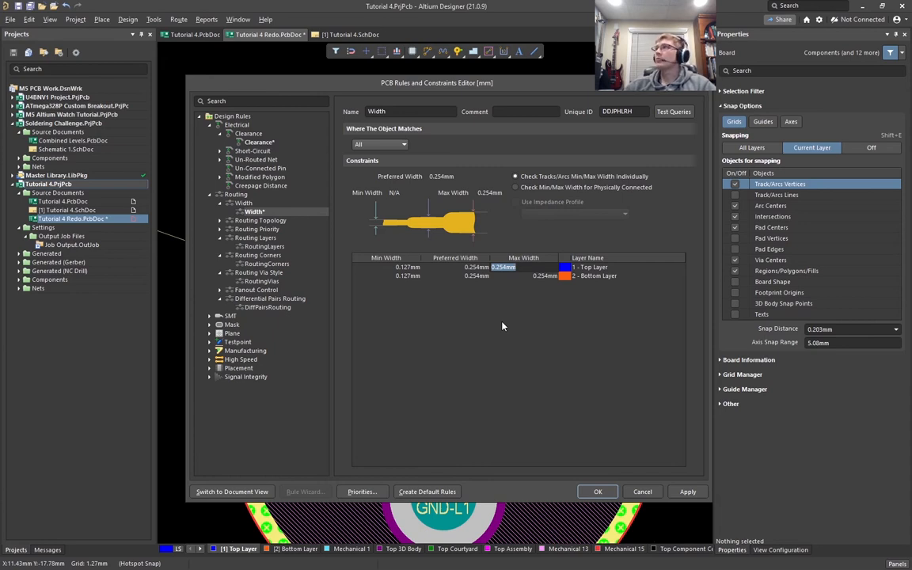
text(0.762)
key(Return)
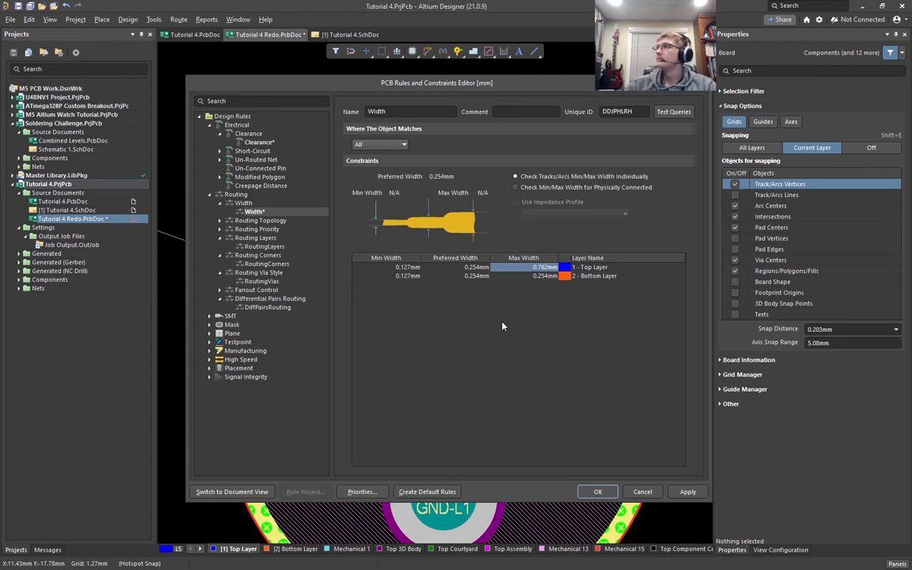
click(545, 276)
text(0.762)
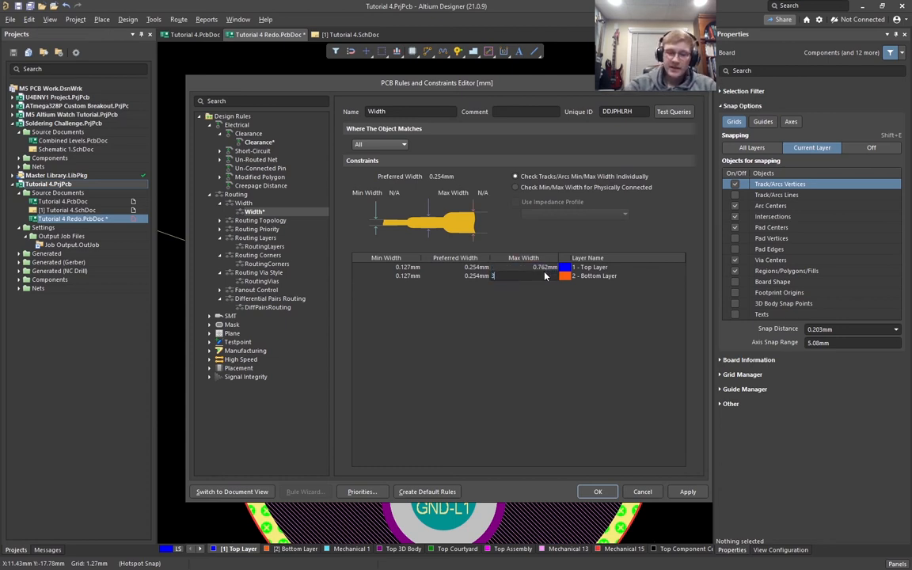
key(Return)
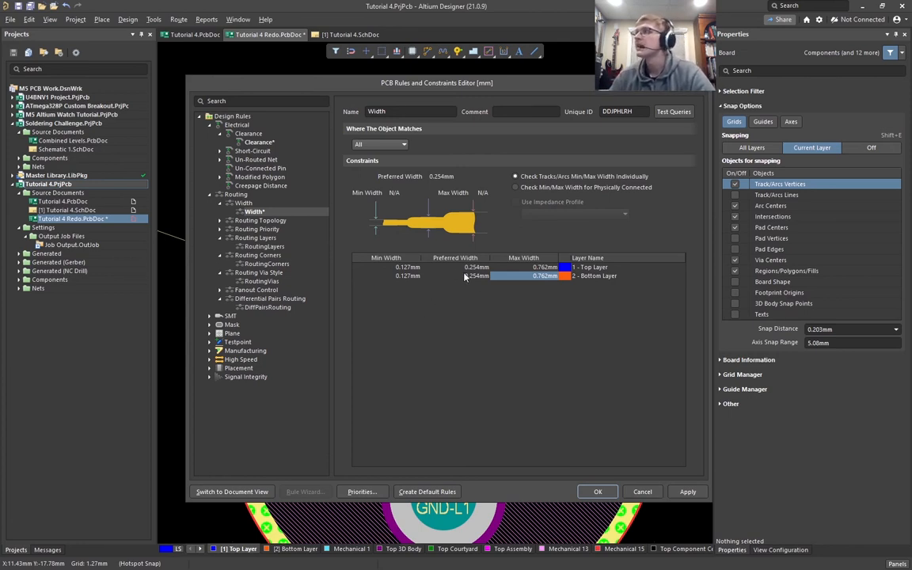
Step: Set the Width rule's preferred width to 0.508 mm for both the Top Layer and the Bottom Layer
drag(385, 85, 341, 80)
click(392, 258)
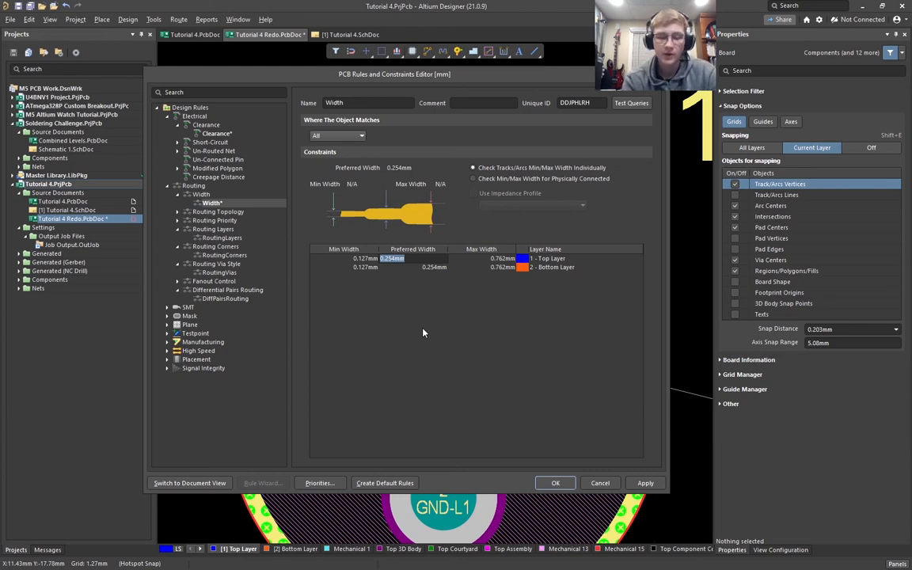
key(BackSpace)
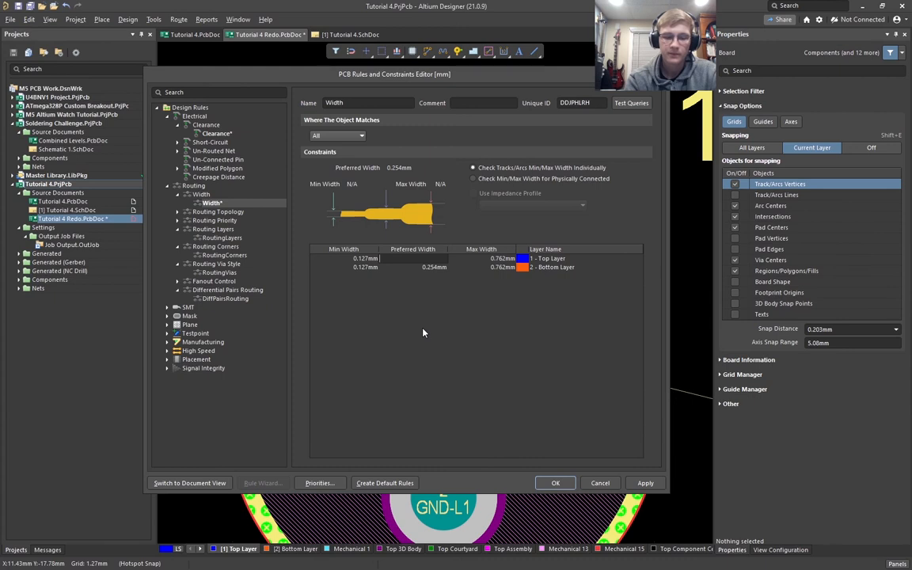
text(0.508)
key(Return)
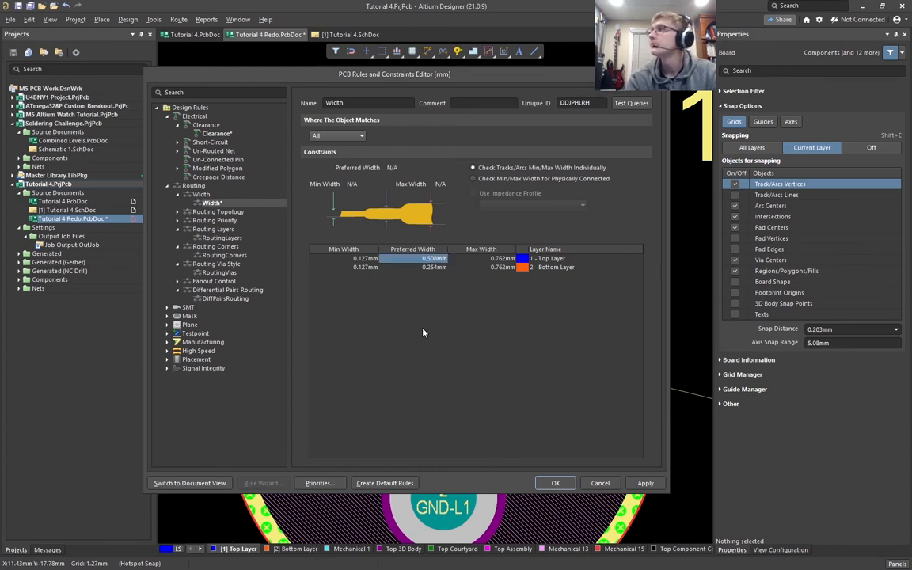
double_click(425, 268)
text(0.508)
key(Return)
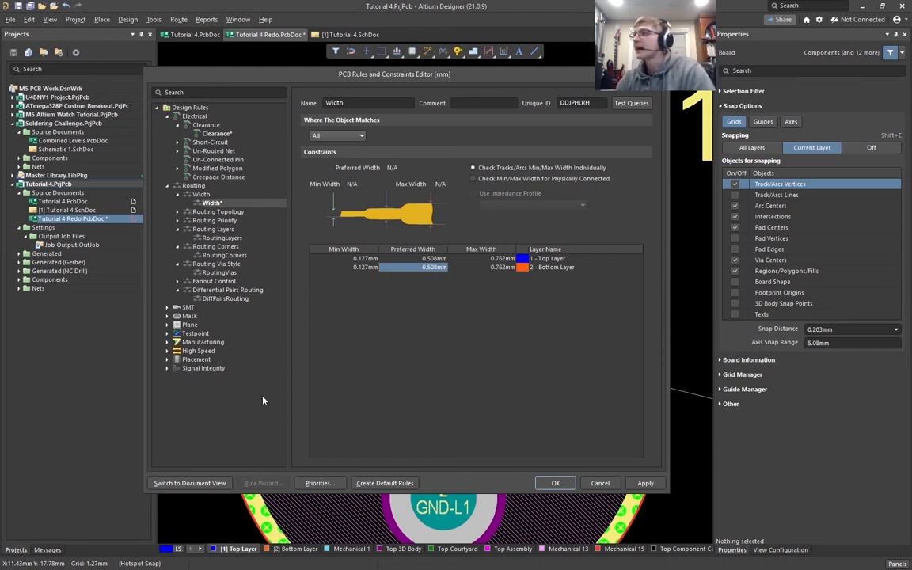
Step: Add a second rule to the routing Width category and name it PowerWidth
click(201, 195)
right_click(201, 196)
click(219, 201)
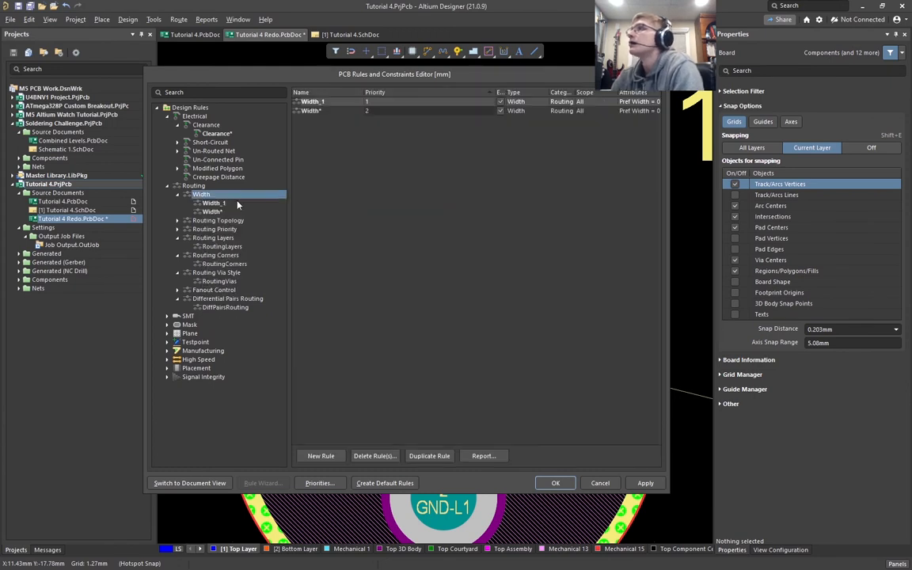
click(214, 203)
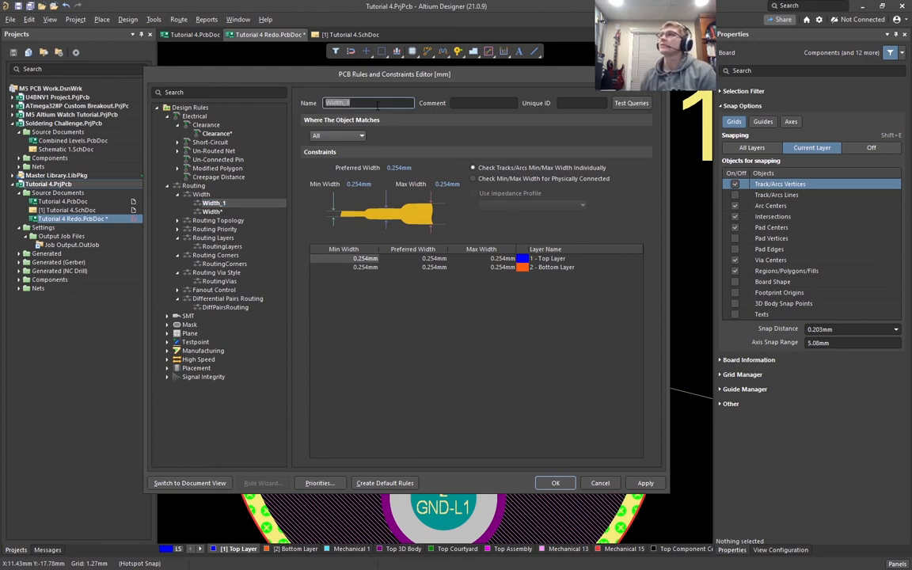
key(BackSpace)
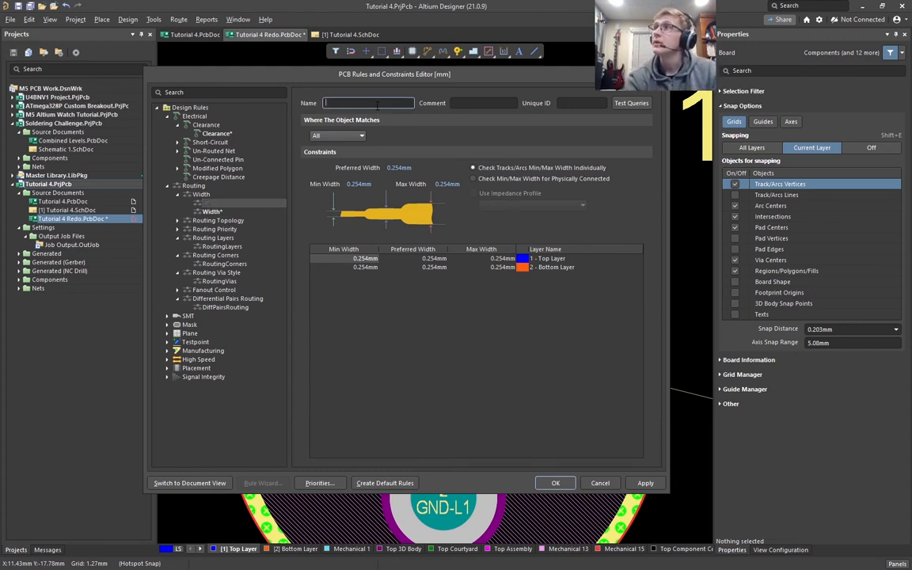
text(Po)
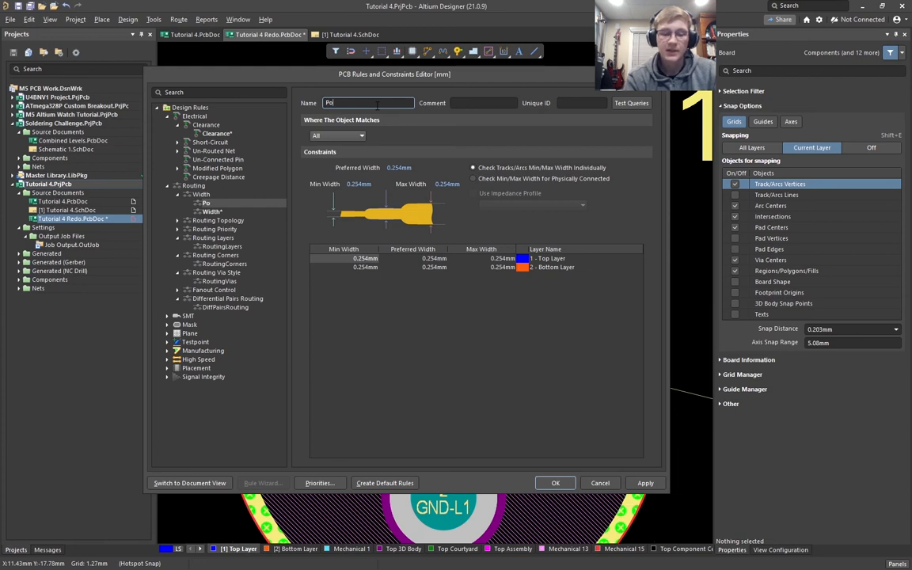
text(werWidth)
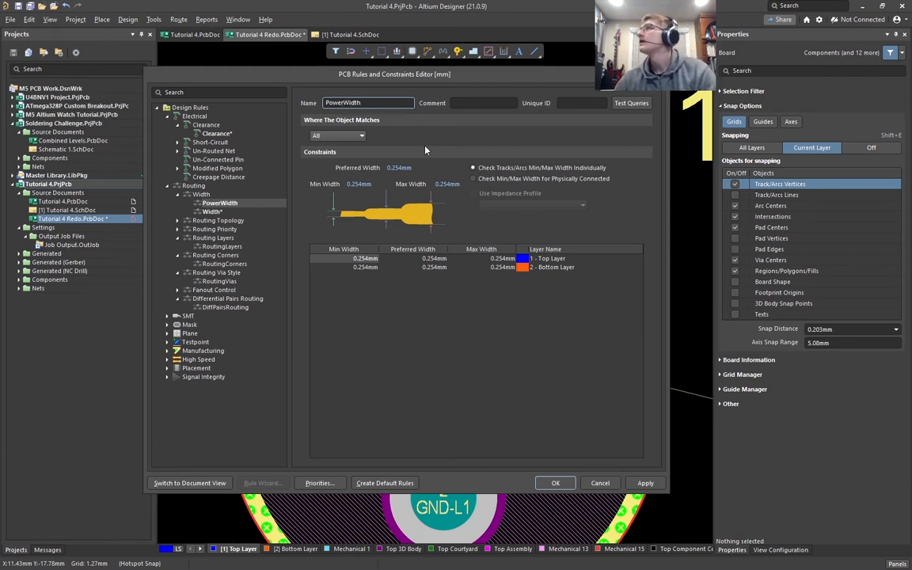
Step: Restrict the PowerWidth rule's scope to the single net +5-L1
click(342, 138)
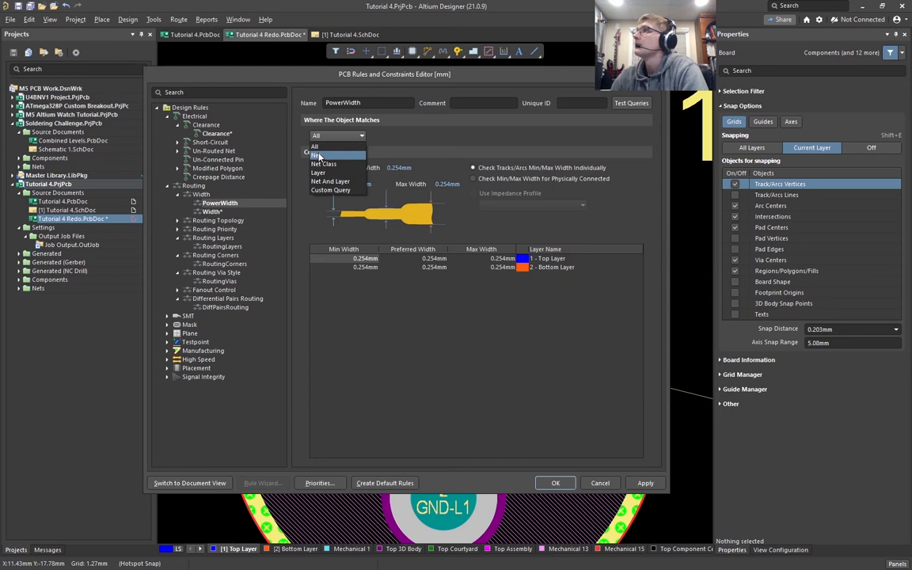
click(317, 155)
click(384, 136)
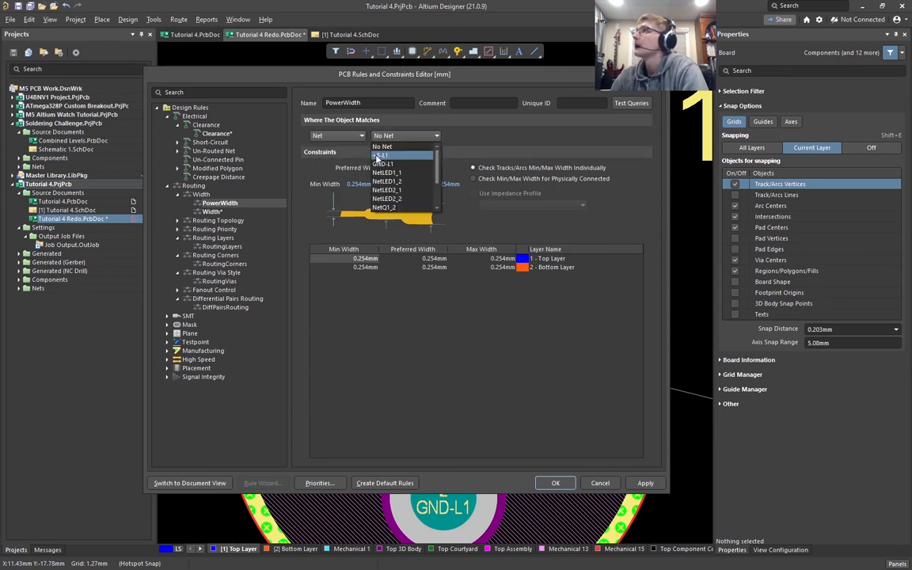
click(381, 158)
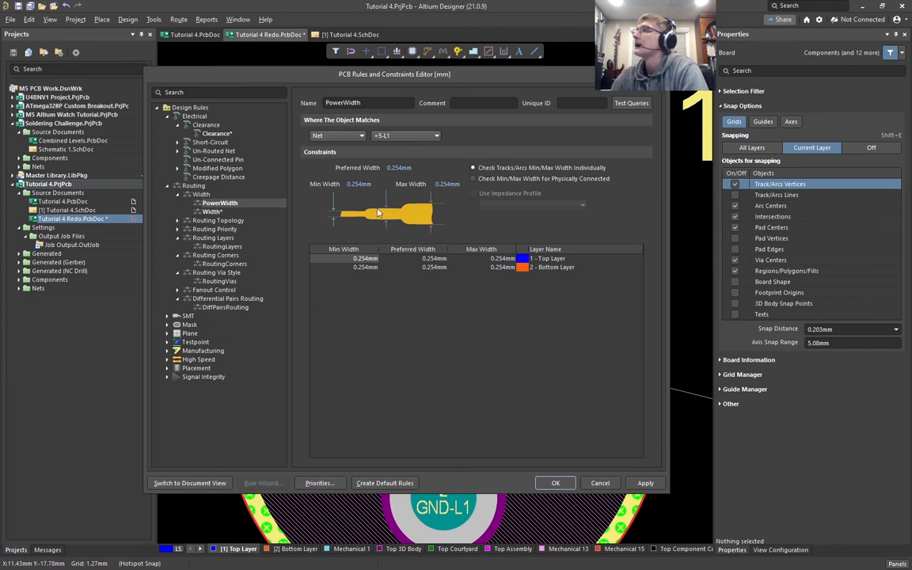
Step: Set the PowerWidth rule's minimum width to 20 mil (0.508 mm) for both the Top Layer and the Bottom Layer
click(351, 262)
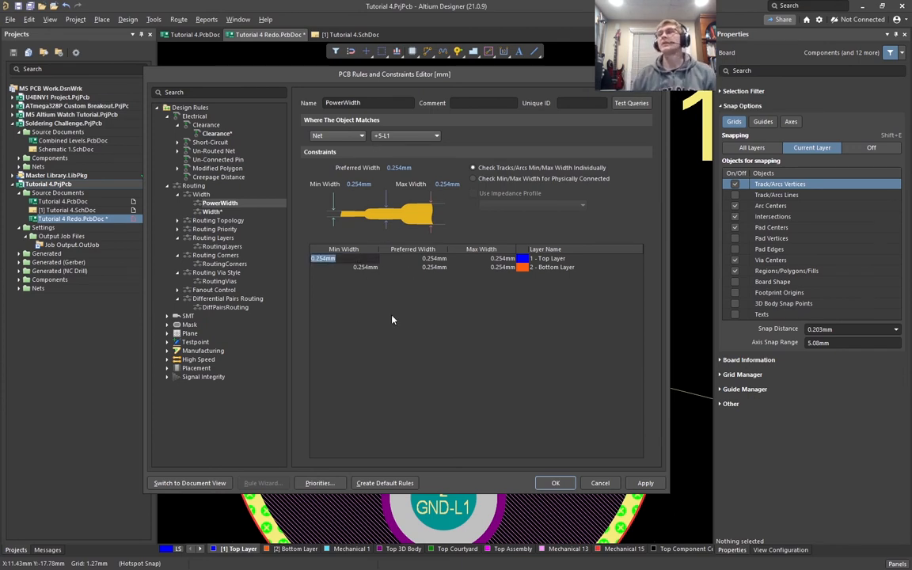
click(212, 212)
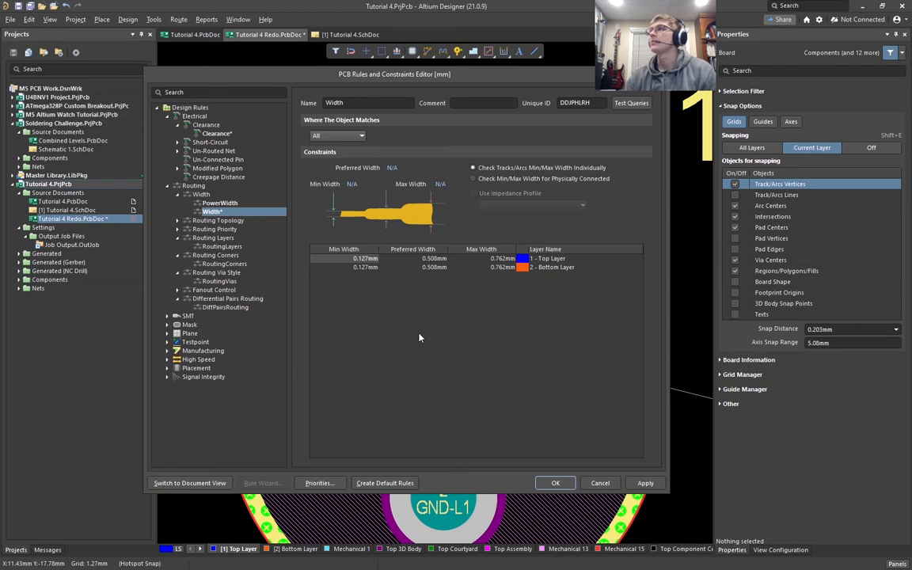
click(229, 206)
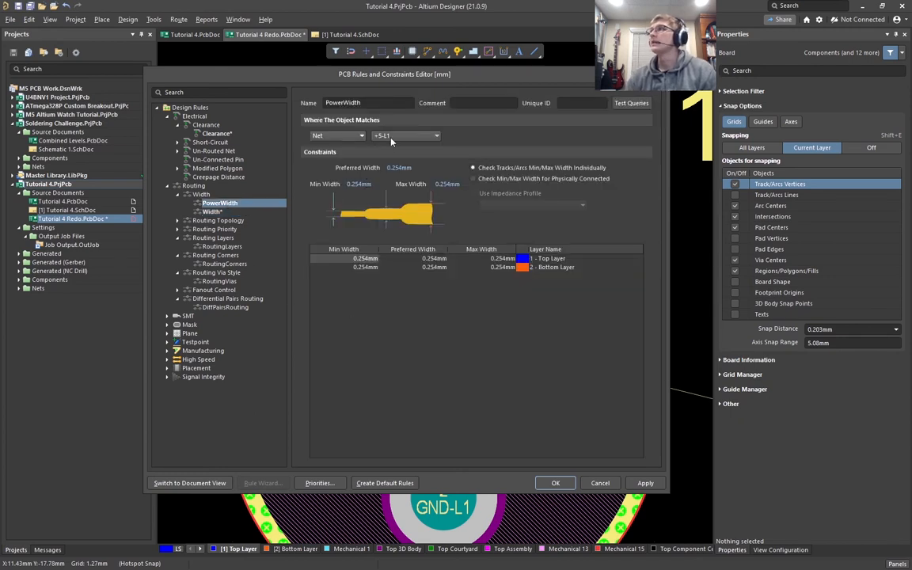
click(348, 258)
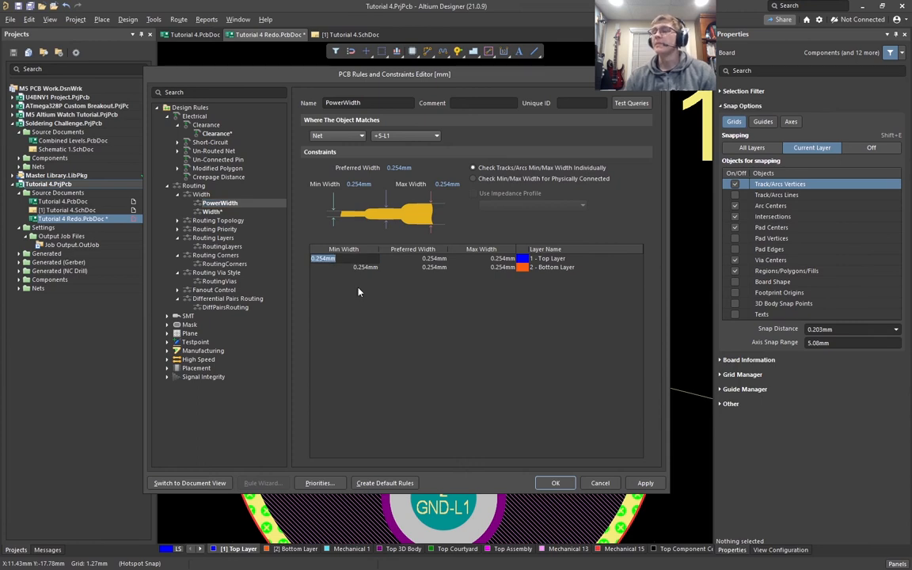
key(BackSpace)
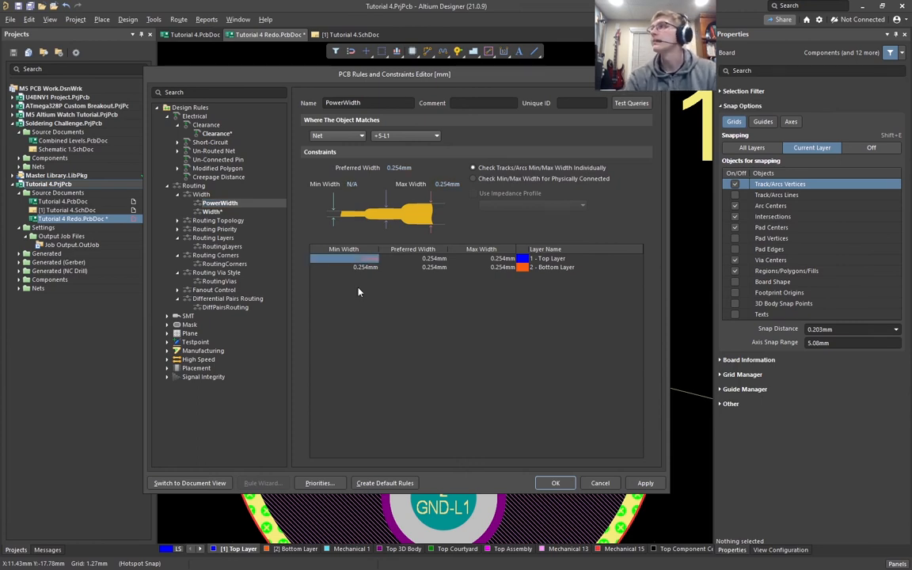
click(364, 267)
text(2)
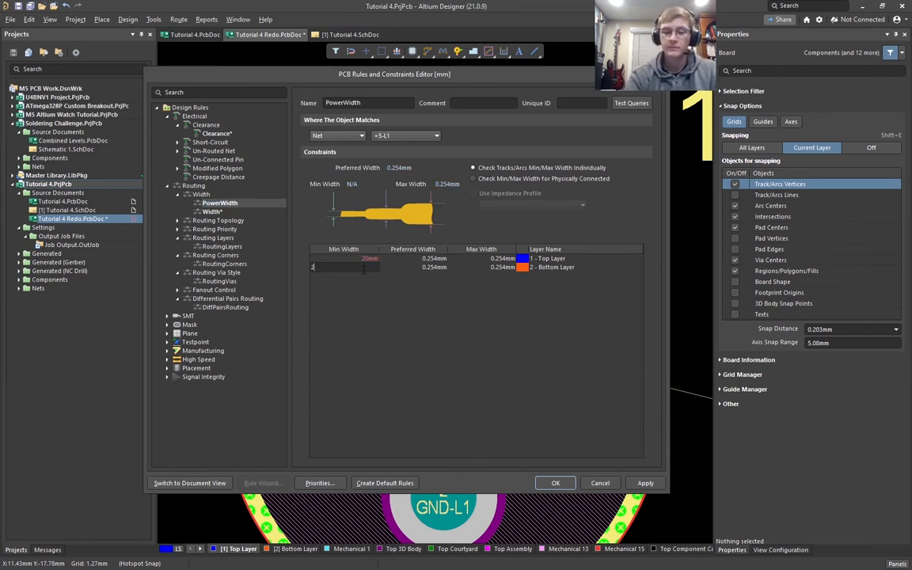
text(0 mil)
click(325, 258)
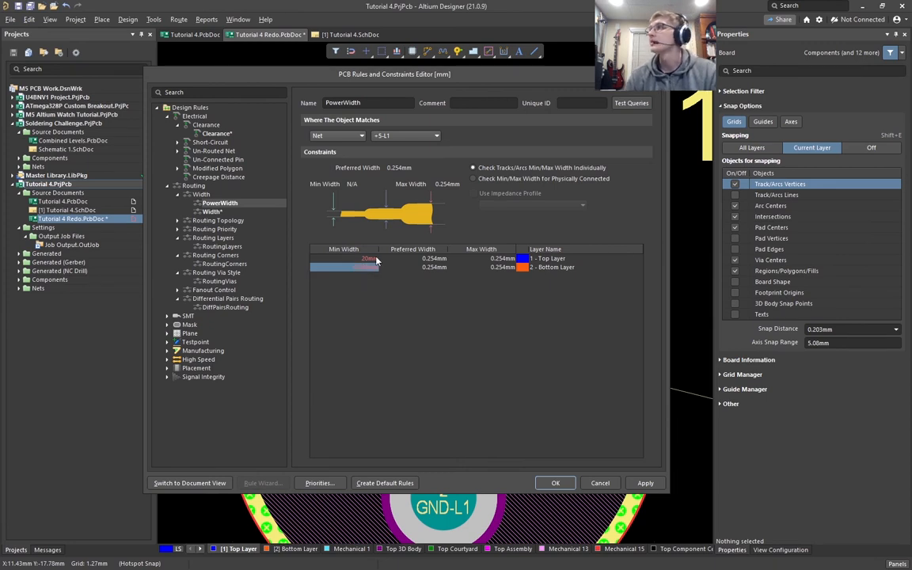
text(20mil)
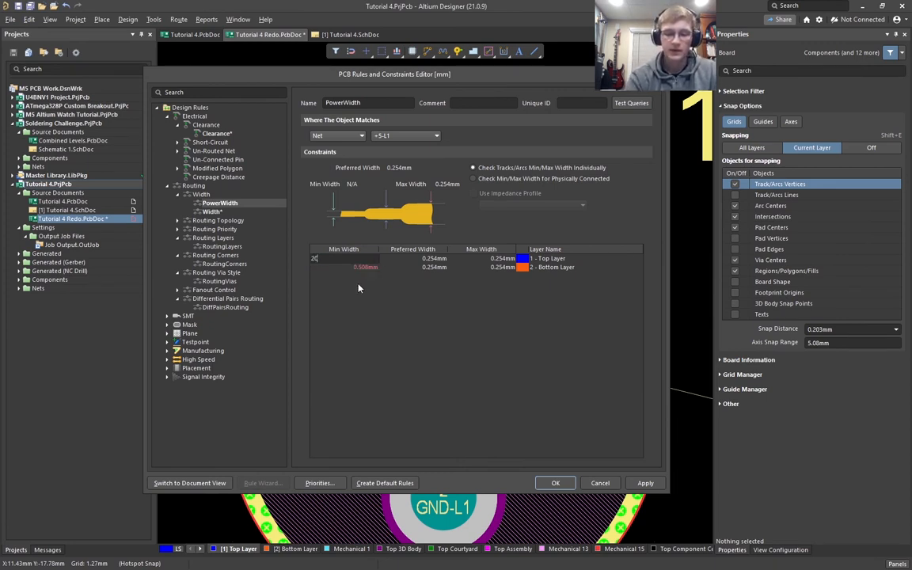
key(Return)
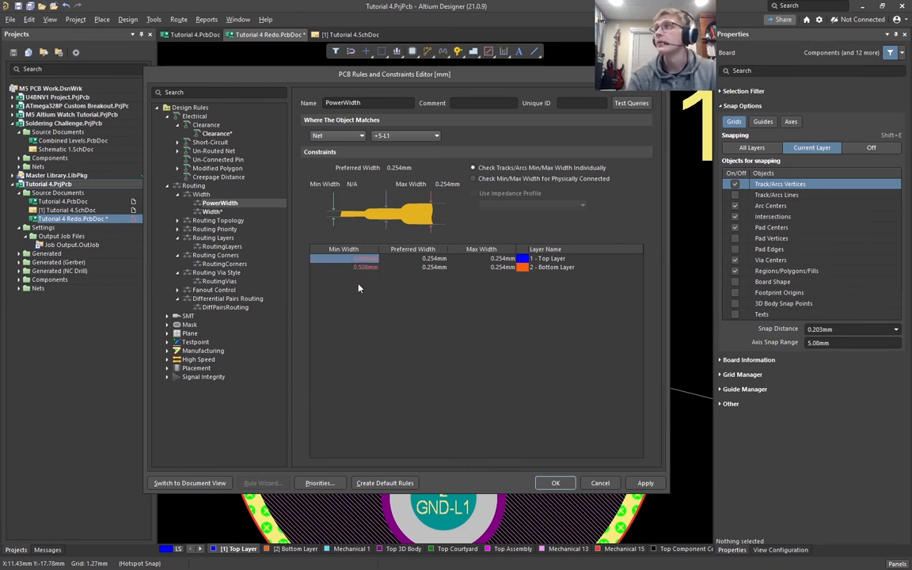
Step: Set the PowerWidth rule's maximum width to 40 mil (1.016 mm) for both the Top Layer and the Bottom Layer
click(496, 261)
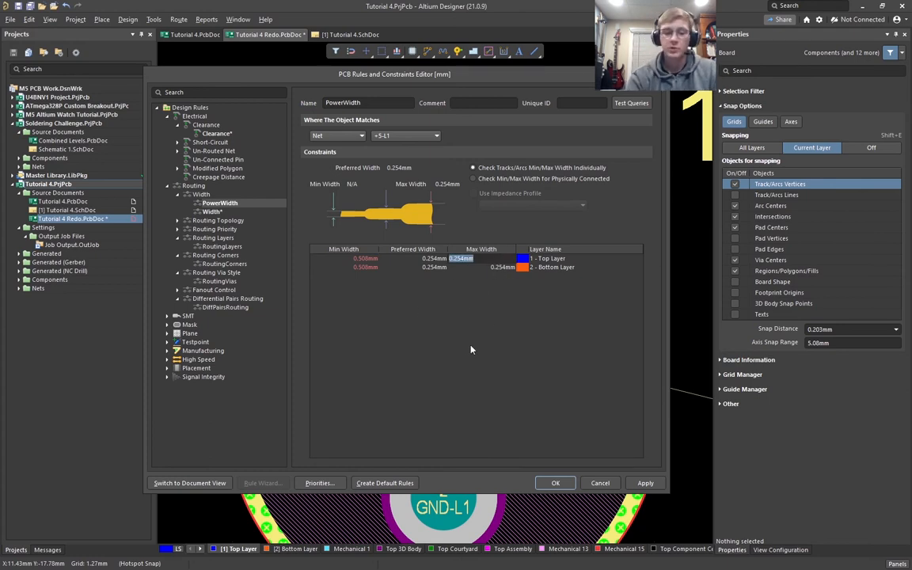
text(40 mil)
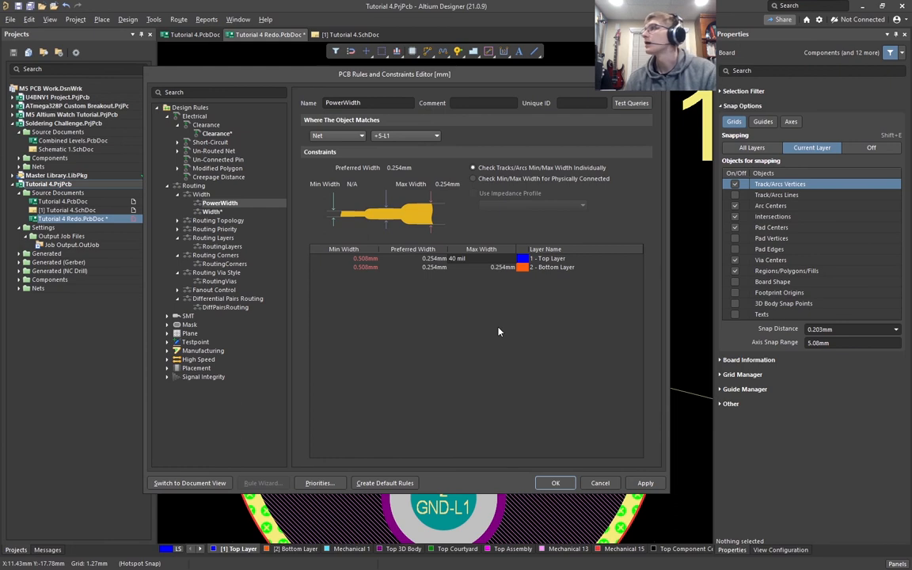
key(Return)
click(505, 268)
text(40 mil)
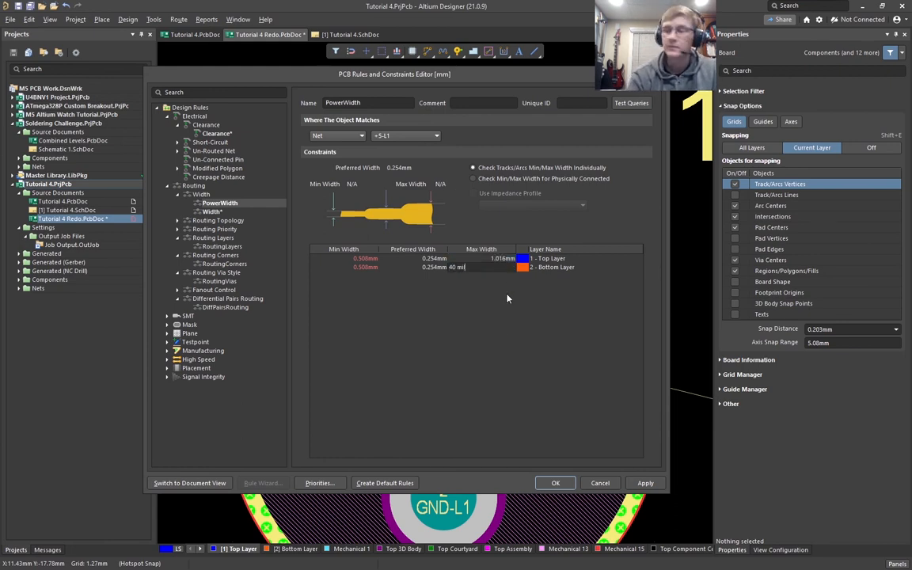
key(Return)
Step: Set the PowerWidth rule's preferred width to 25 mil (0.635 mm) for both the Top Layer and the Bottom Layer
click(432, 260)
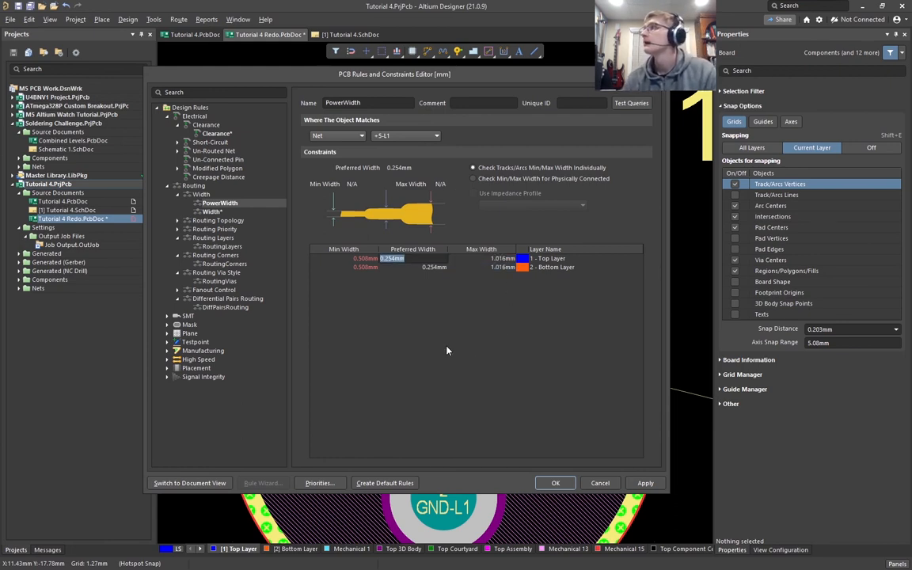
text(25 mil)
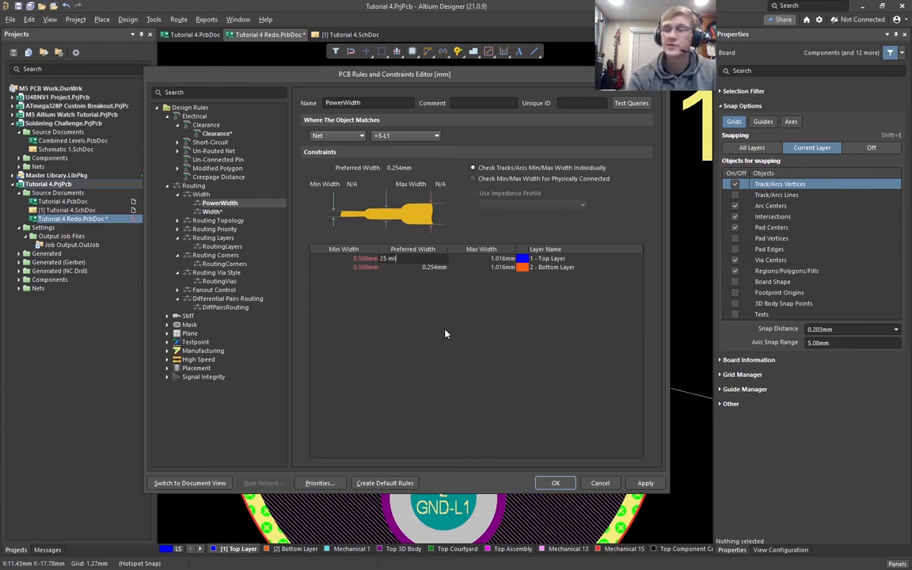
key(Return)
click(435, 268)
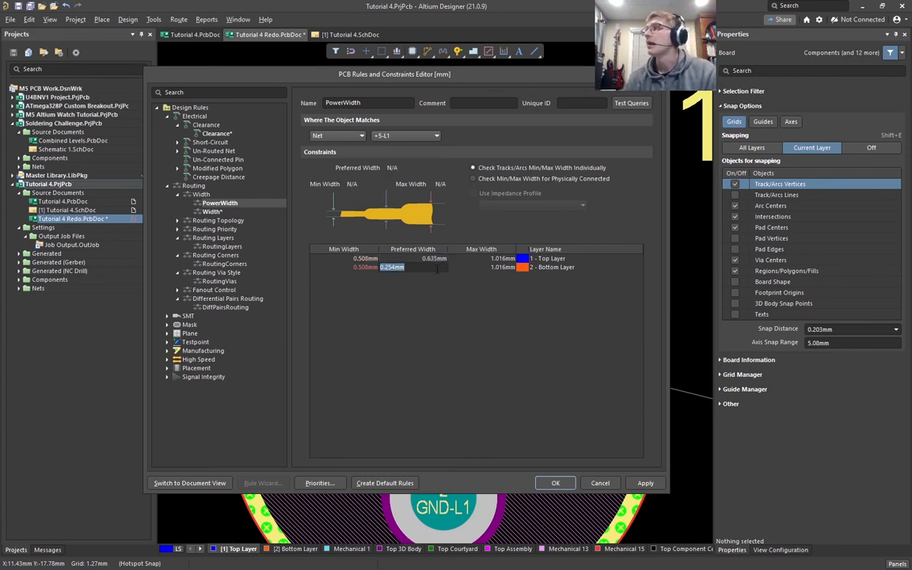
text(25 mil)
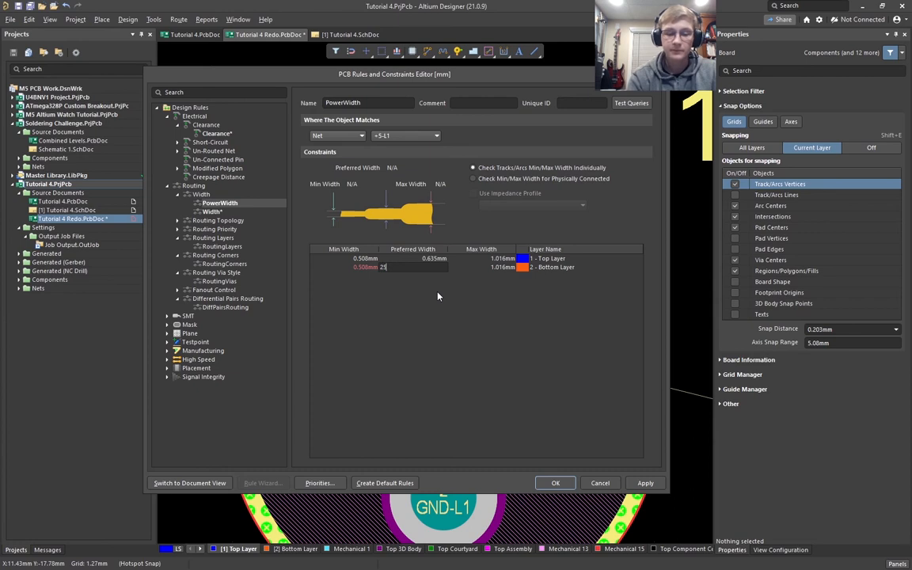
key(Return)
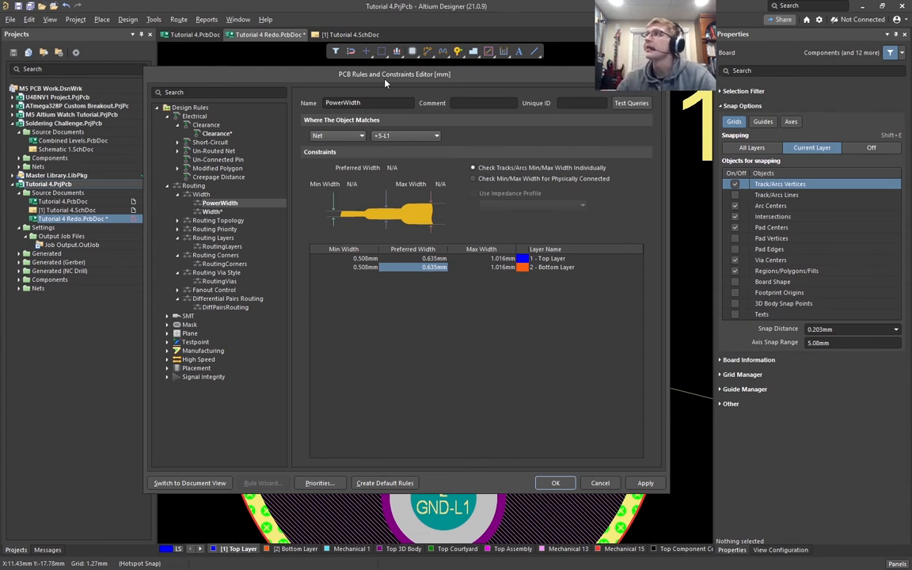
Step: Compare the priority and scope of the PowerWidth and Width rules in the Width category's rule list, widening the rules editor to fit
click(226, 213)
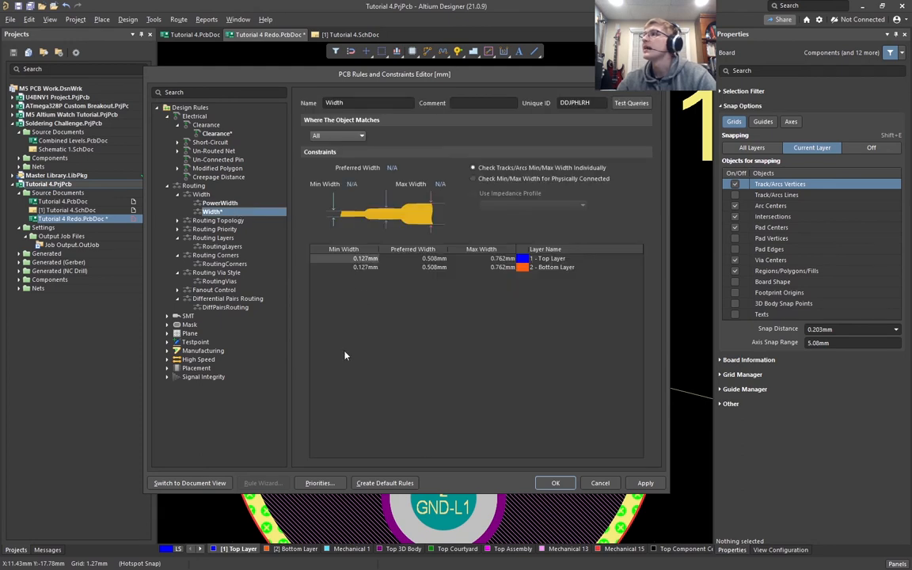
click(203, 194)
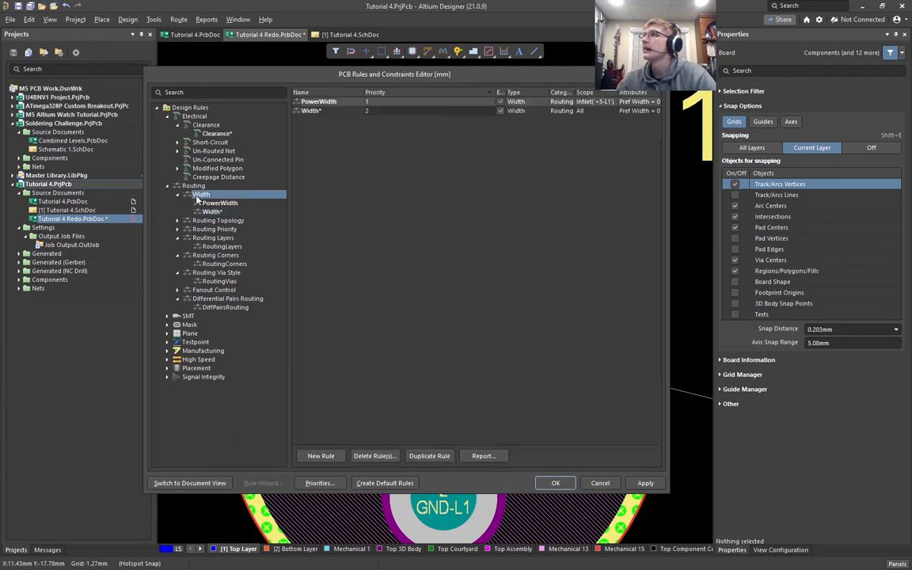
click(325, 101)
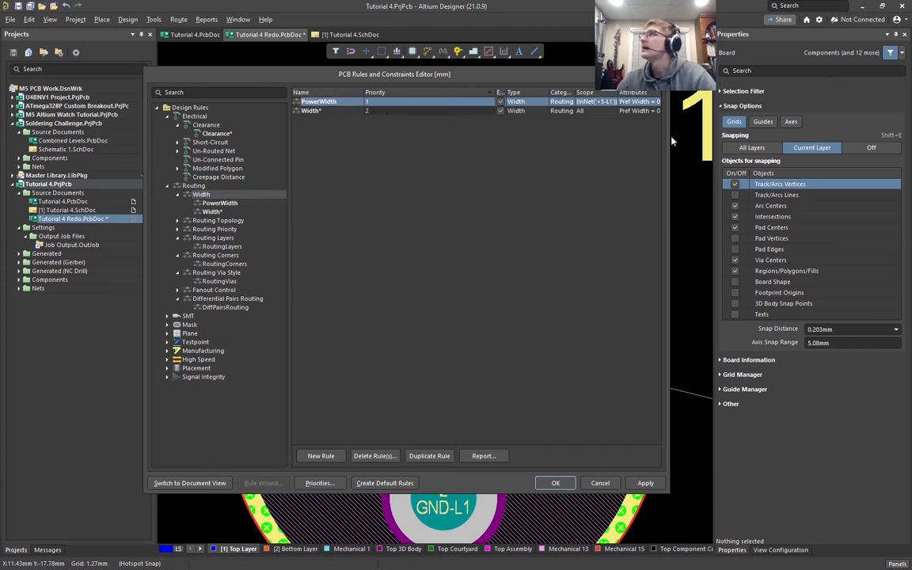
drag(670, 136, 805, 136)
drag(592, 78, 448, 92)
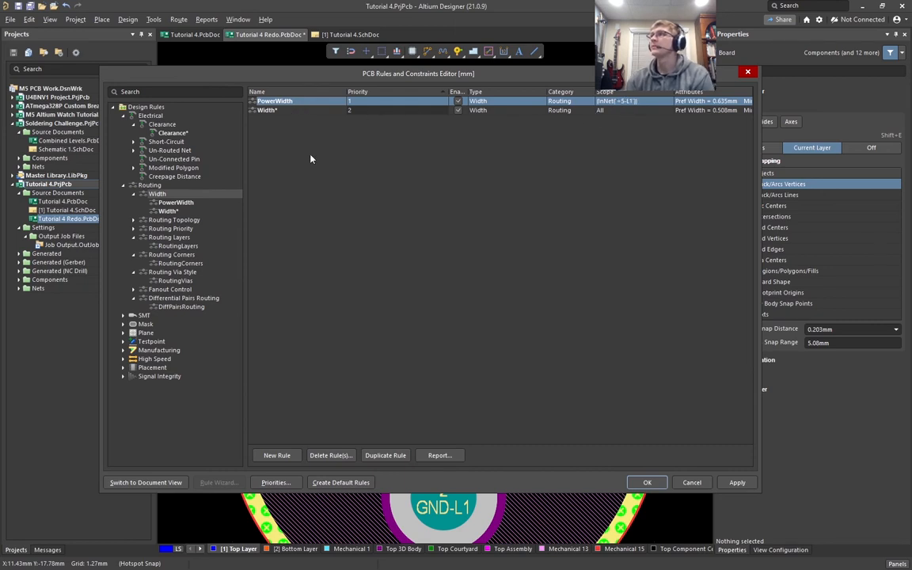
double_click(293, 111)
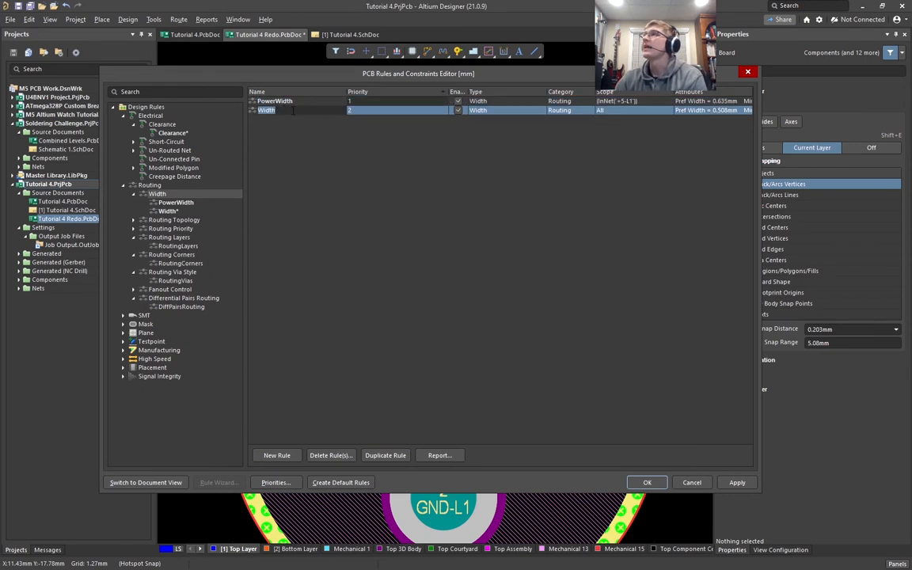
click(326, 160)
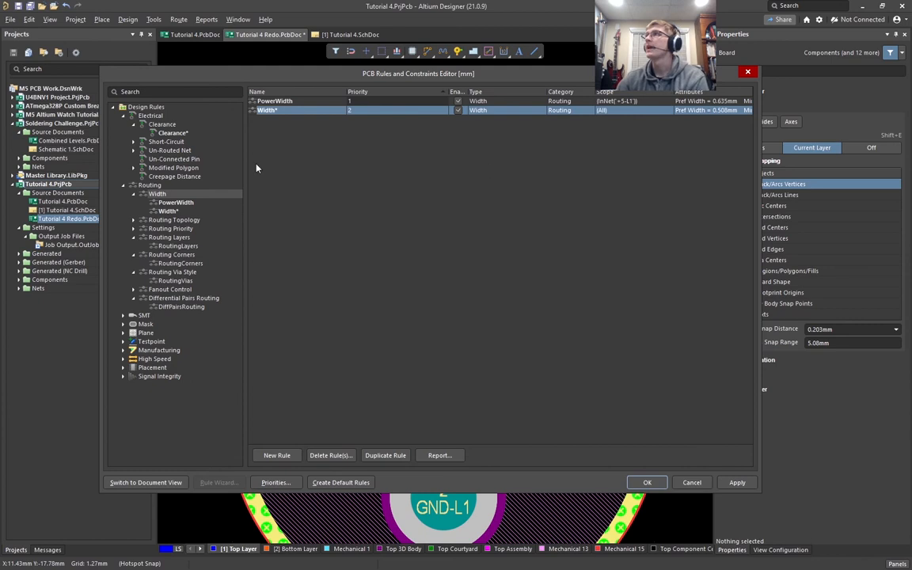
click(618, 102)
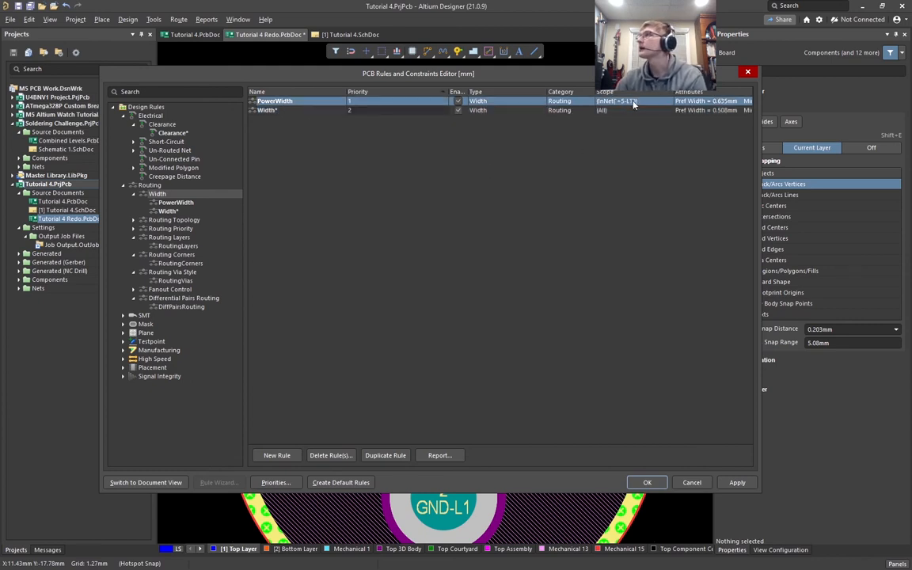
click(588, 110)
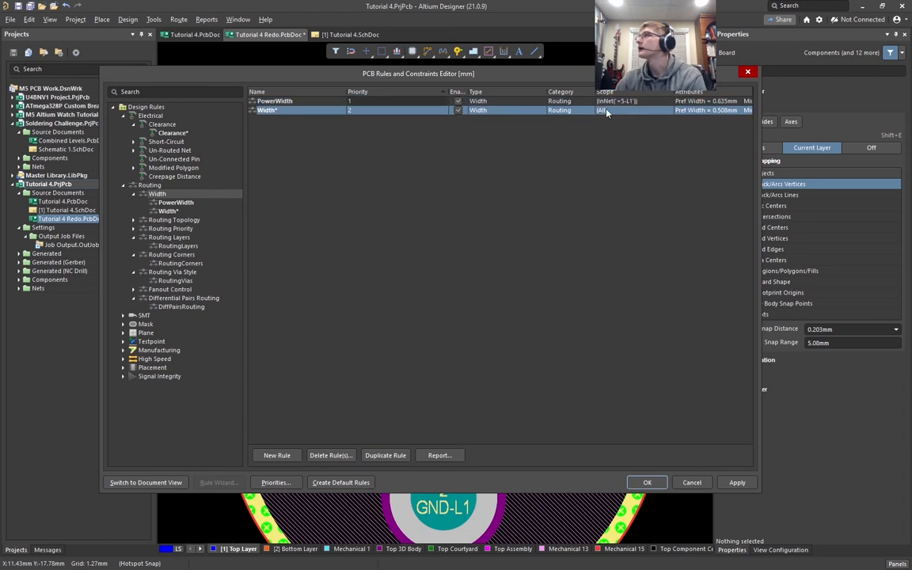
Step: Apply the changed design rules and collapse the Width category in the rule tree
click(737, 482)
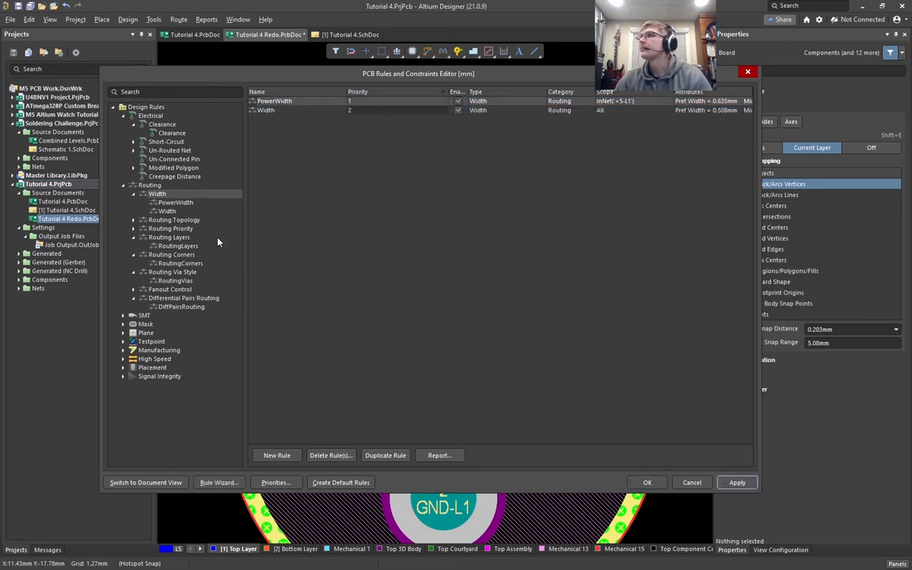
click(127, 193)
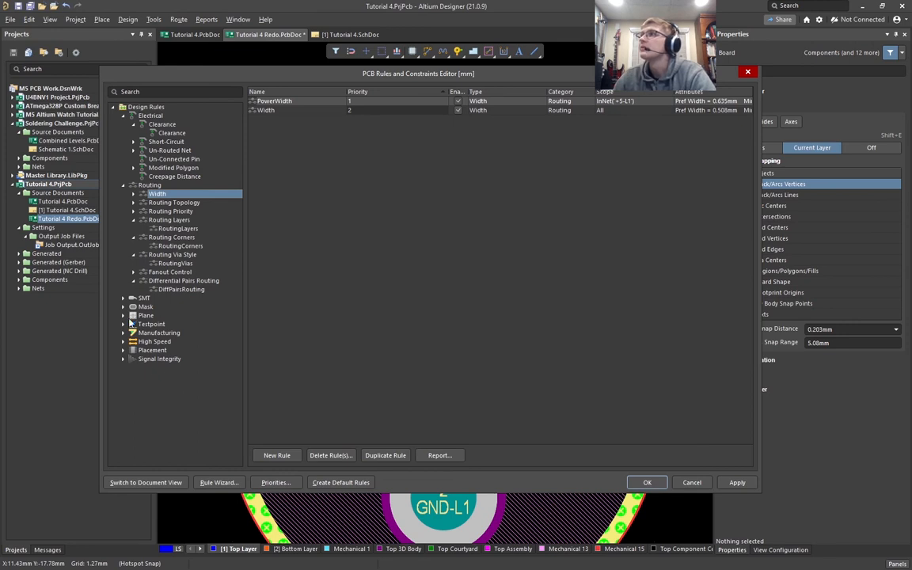
Step: Review the SolderMaskExpansion rule in the Mask category and expand the Manufacturing and Placement rule categories
click(123, 308)
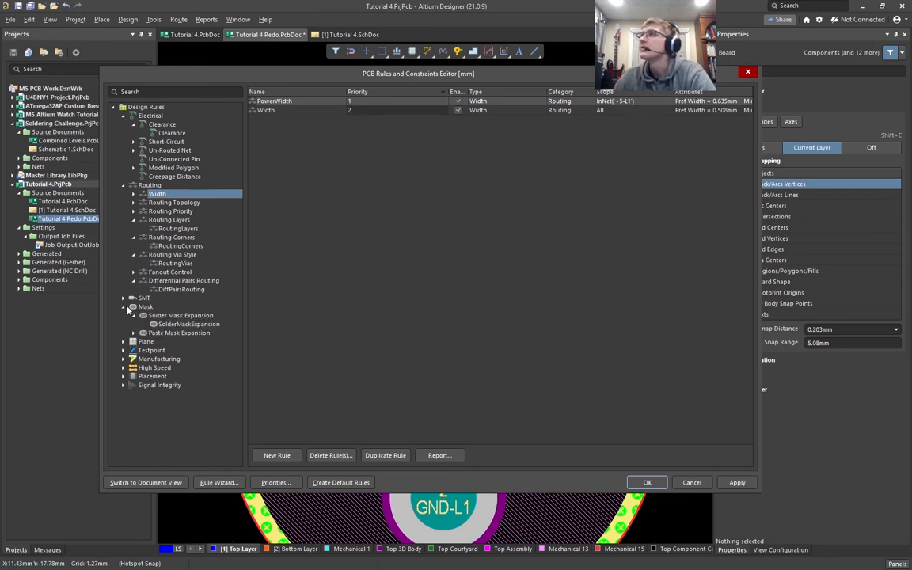
click(170, 326)
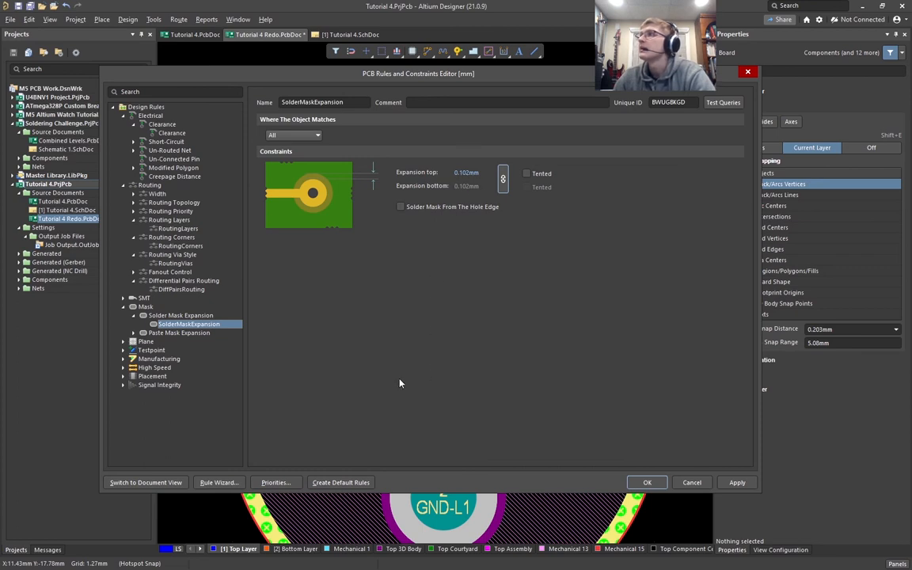
click(123, 377)
click(124, 360)
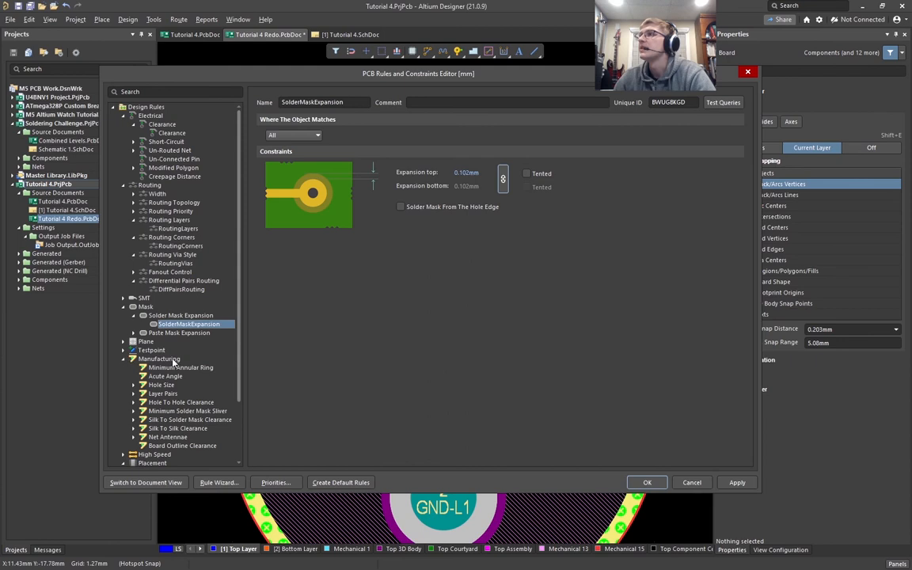
Step: Examine the SilkToSilkClearance rule's silk text to silk object clearance under the Manufacturing rules, moving the rules editor for a better view
drag(164, 79, 257, 55)
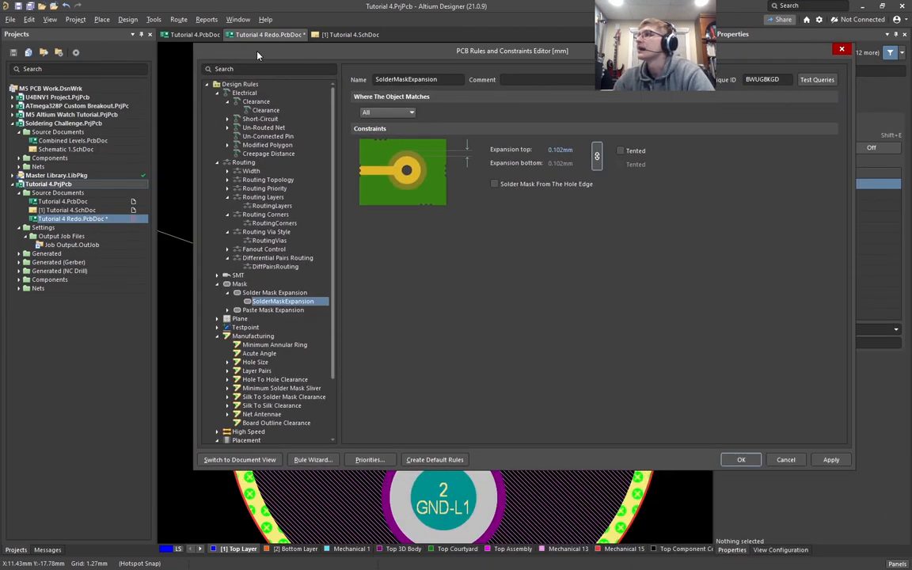
click(246, 407)
double_click(244, 406)
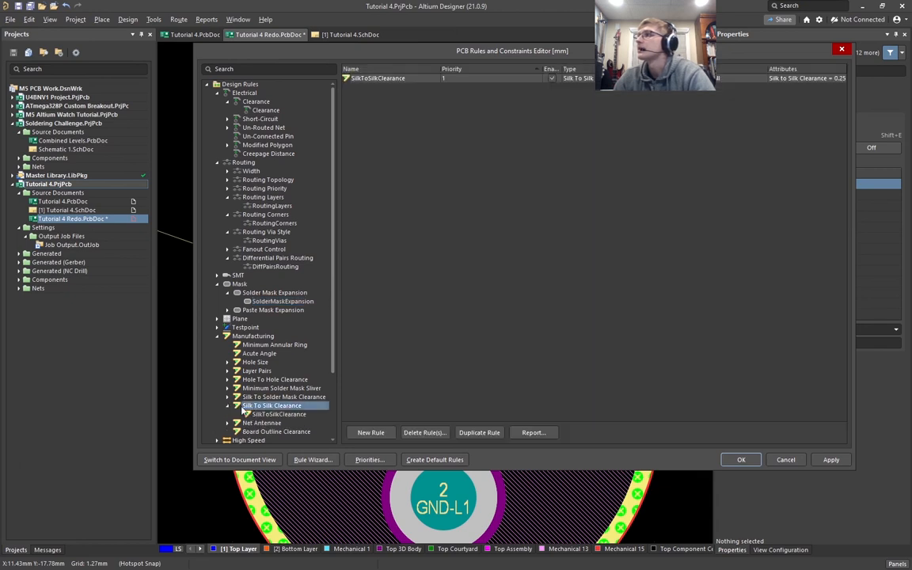
click(258, 415)
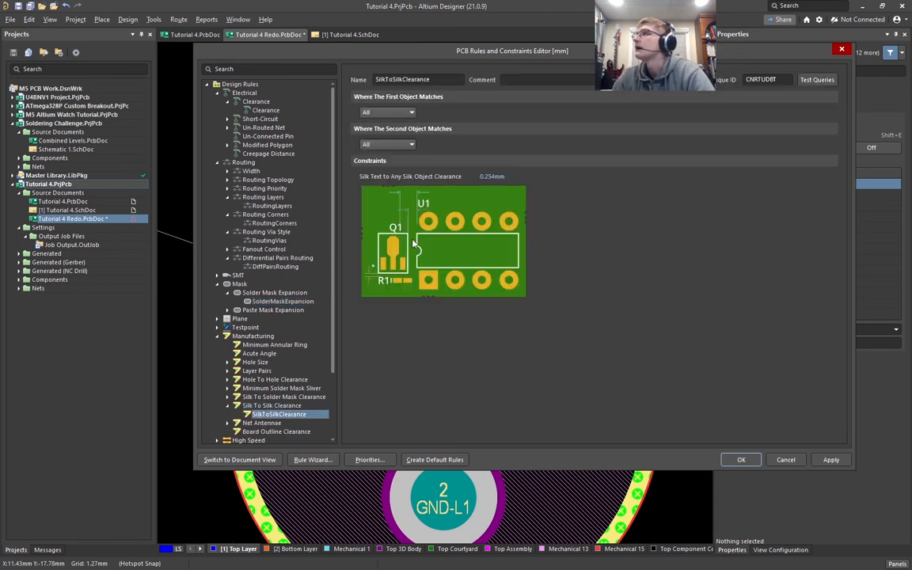
click(493, 176)
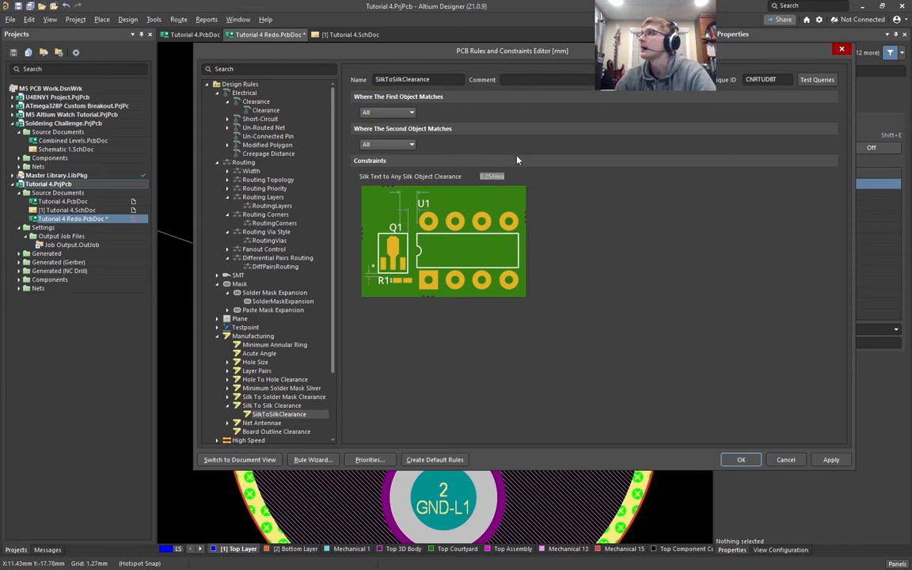
Step: Set the conductor width of the PolygonConnect rule to 30 mil (0.762 mm) under the Plane rules' Polygon Connect Style
drag(350, 53, 236, 89)
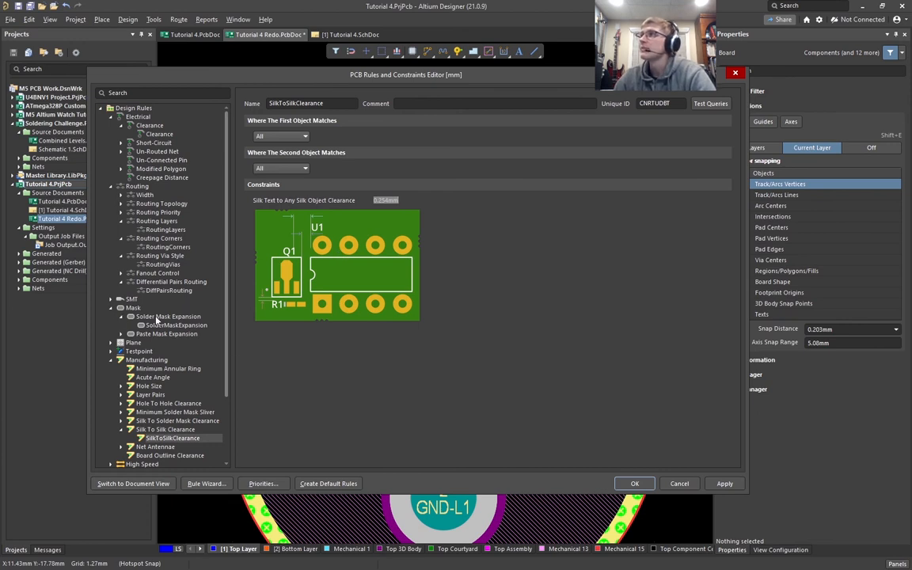
click(111, 343)
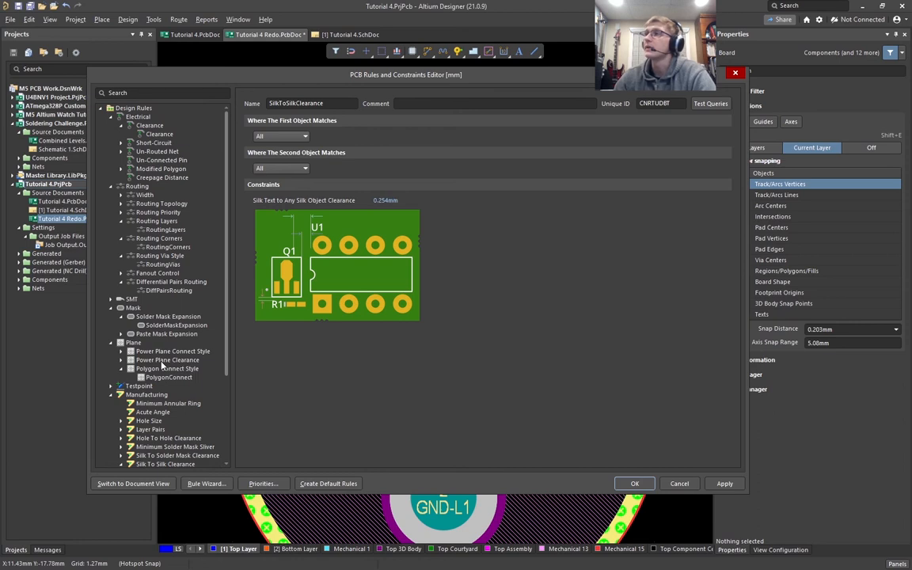
click(167, 378)
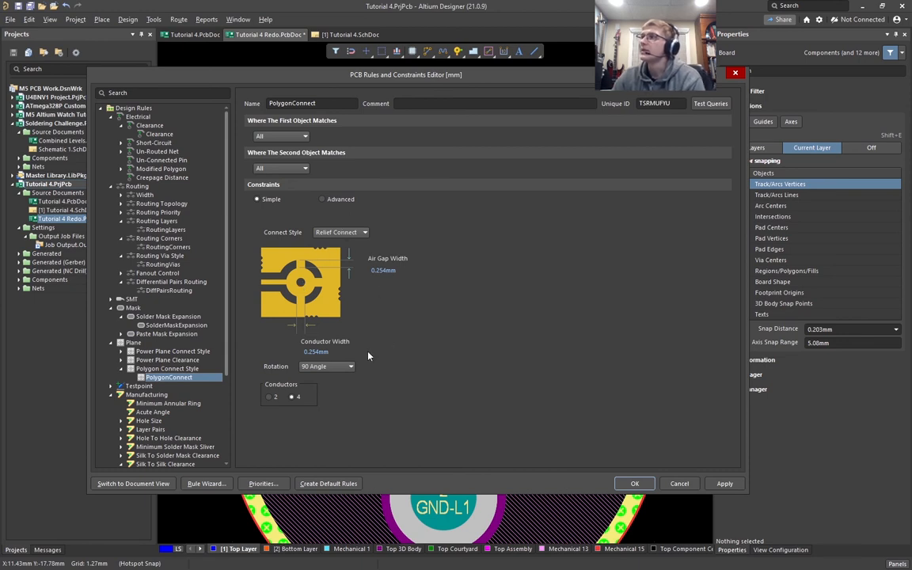
click(311, 351)
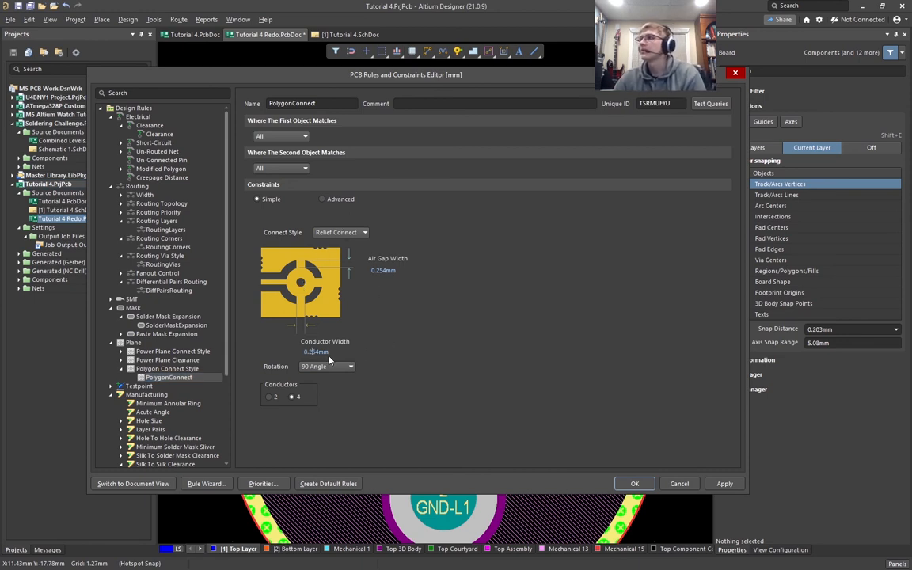
drag(332, 350, 289, 350)
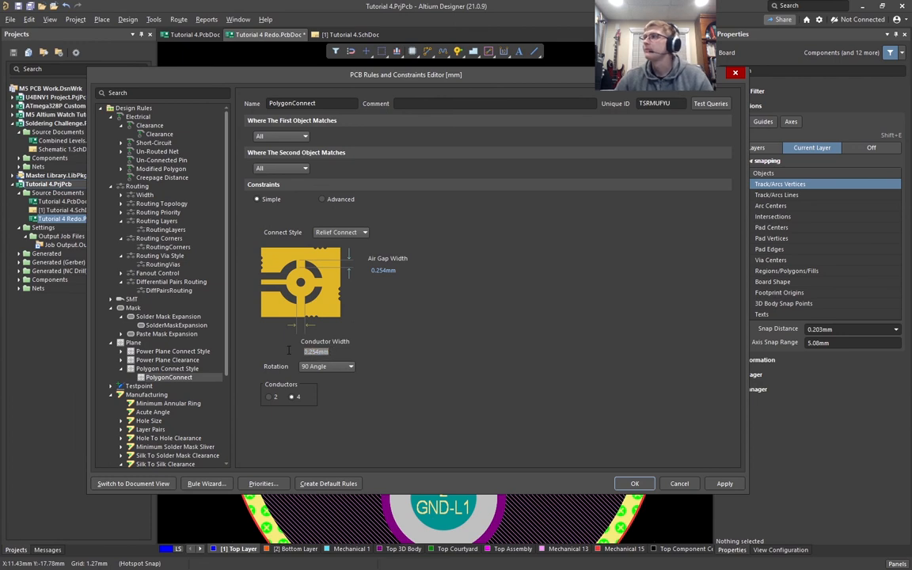
key(BackSpace)
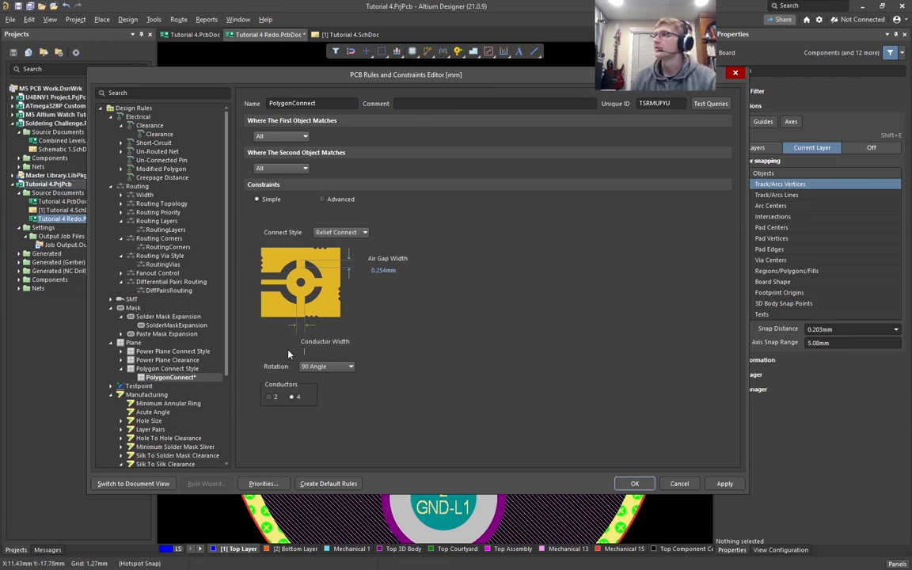
text(30)
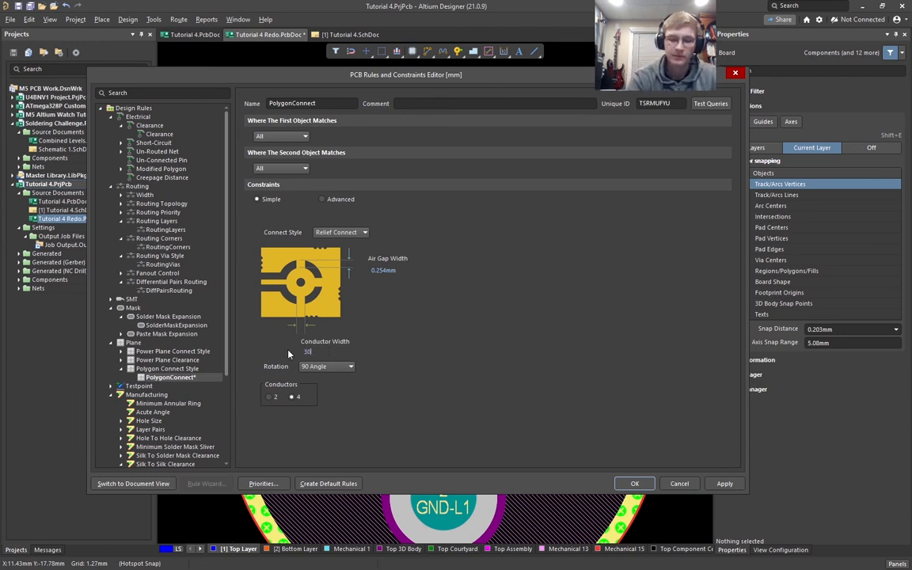
text(mil)
key(Return)
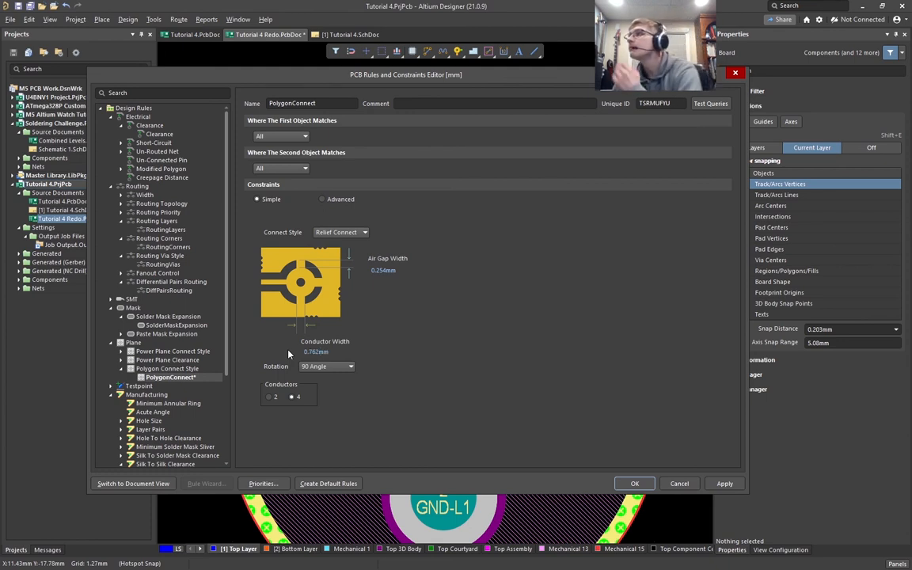
Step: Try the 45 Angle rotation for the PolygonConnect rule, return it to 90 Angle and apply the rule changes
click(334, 367)
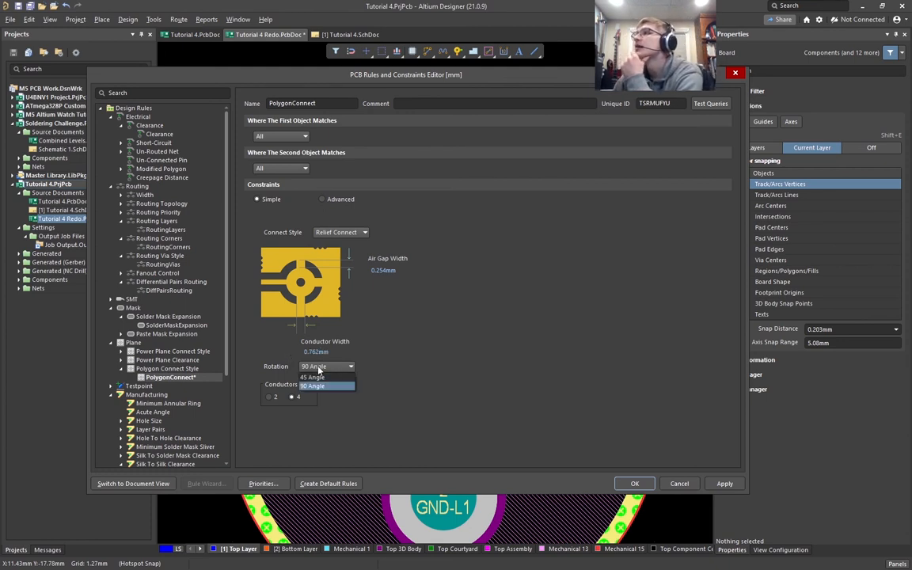
click(317, 387)
click(329, 367)
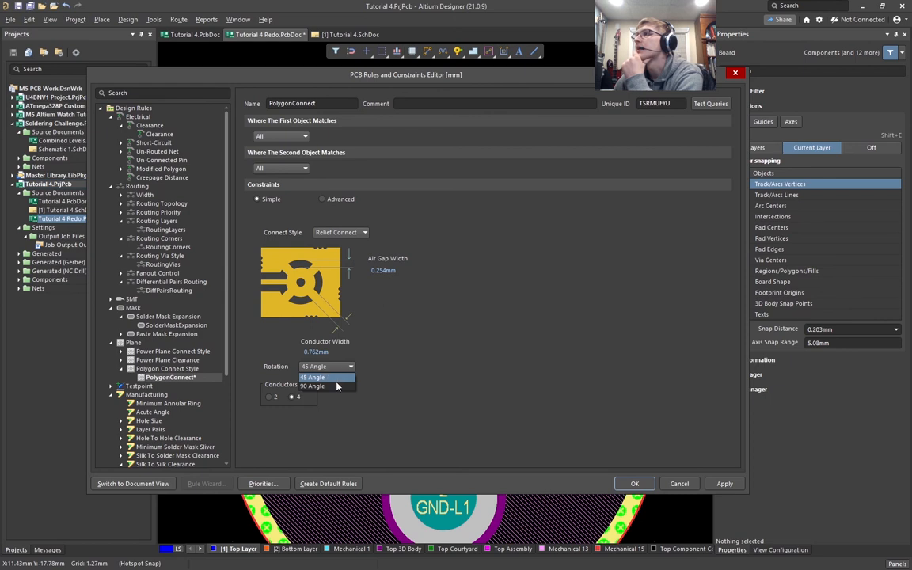
click(316, 377)
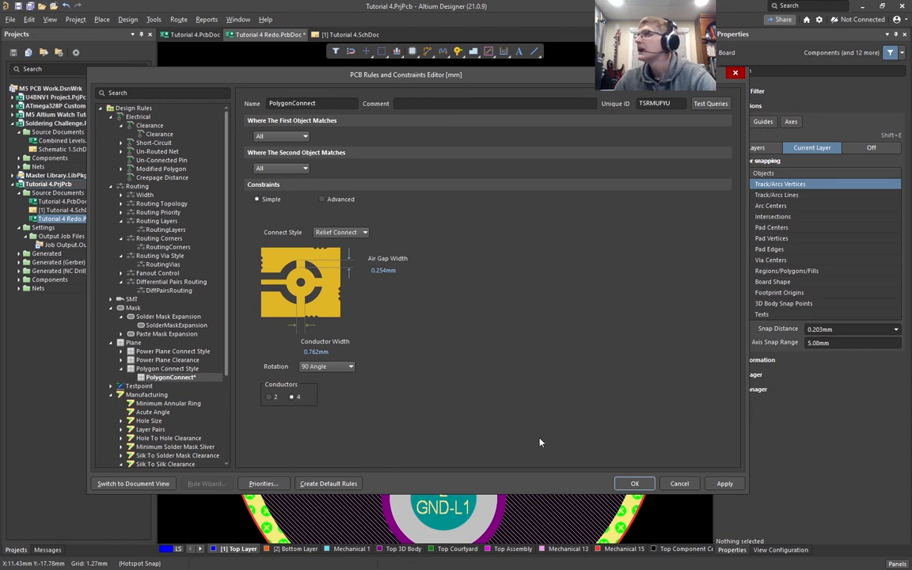
click(725, 484)
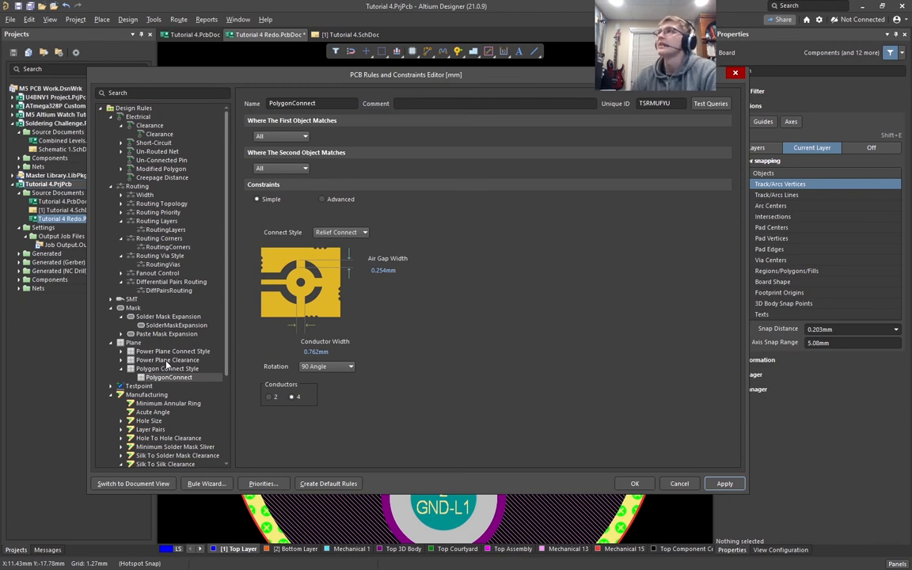
Step: Review the UnpouredPolygon, Clearance and ShortCircuit rules in the Electrical category
click(122, 168)
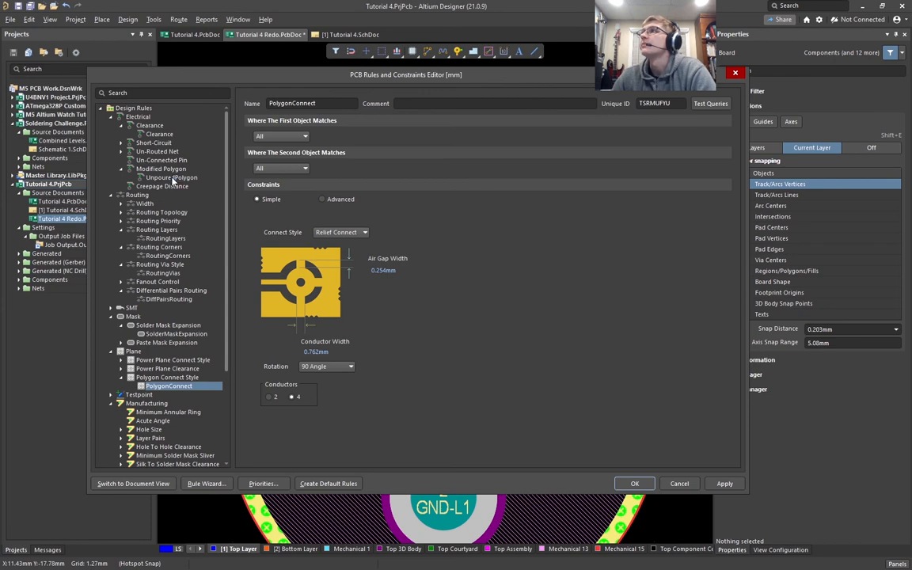
click(172, 177)
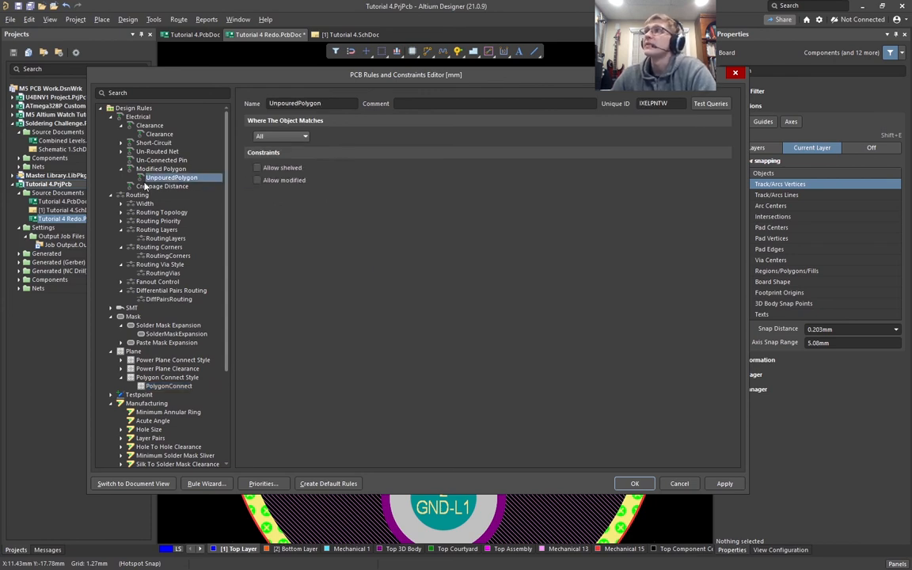
click(121, 169)
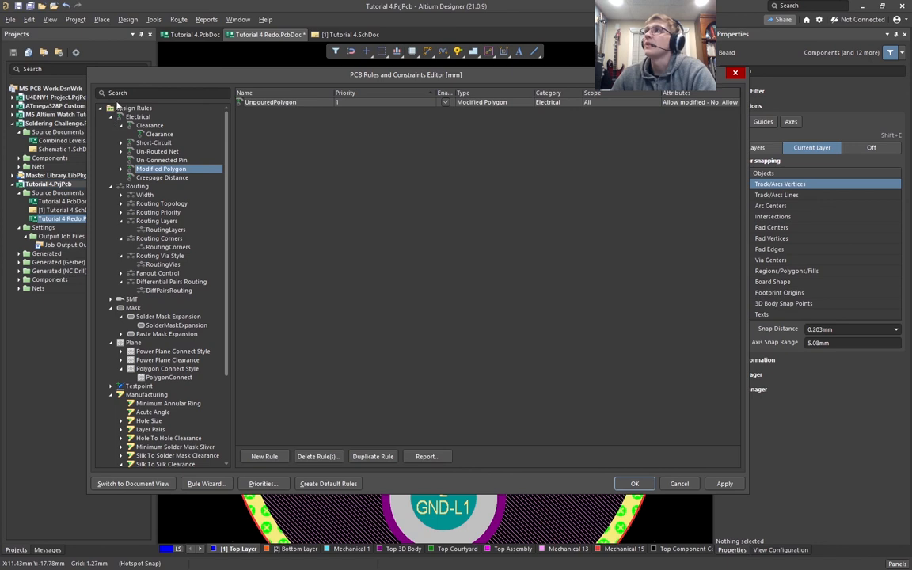
click(159, 136)
click(120, 143)
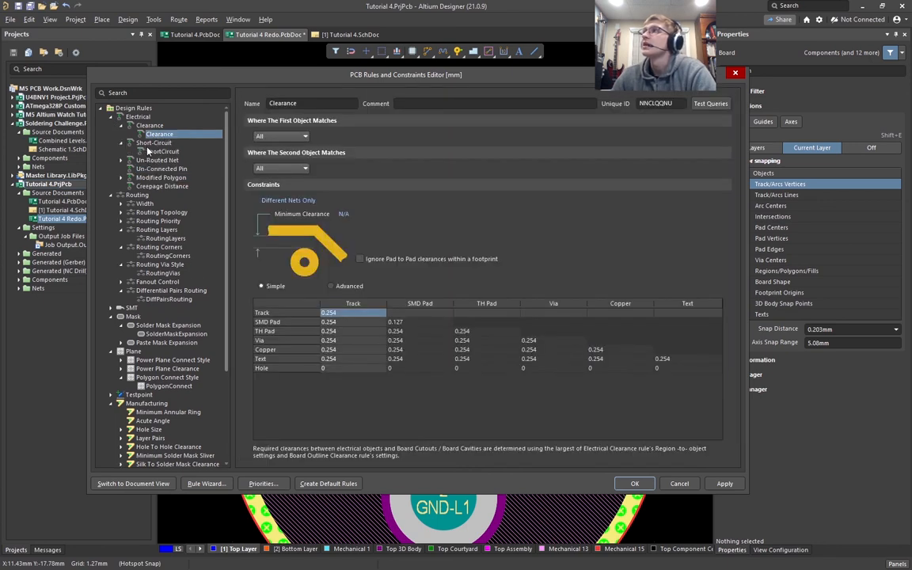
click(154, 151)
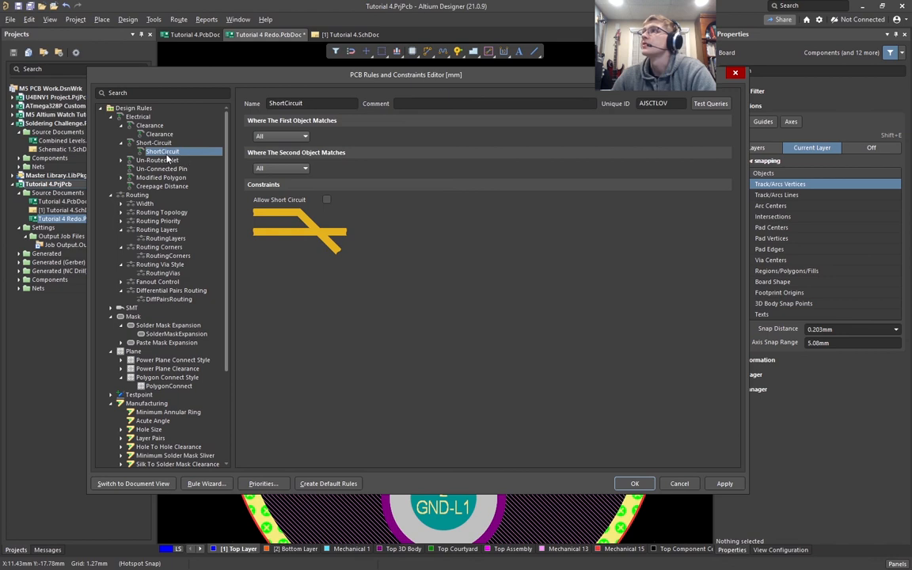
Step: Review the Width rules, the RoutingVias diameters and hole sizes, and the SolderMaskExpansion rule, and look over the remaining rule categories
click(145, 204)
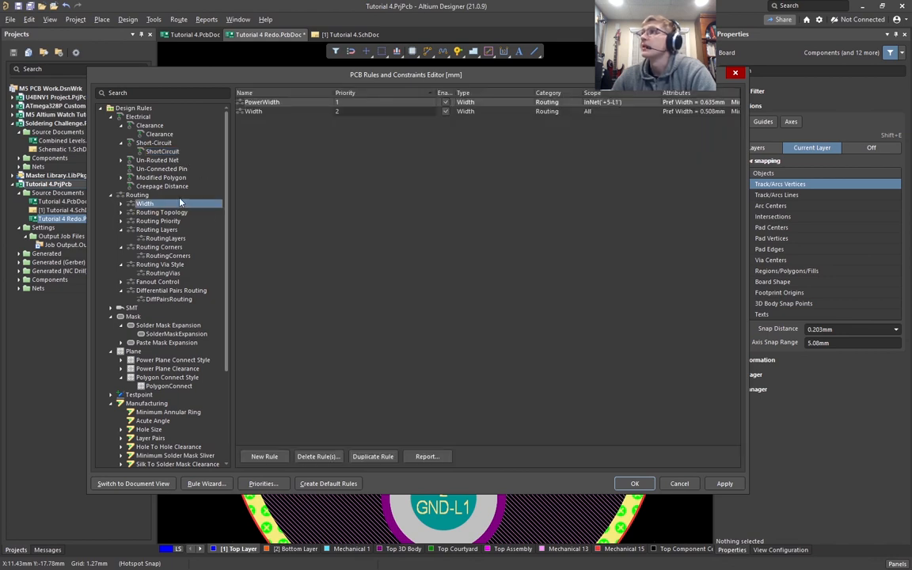
click(162, 273)
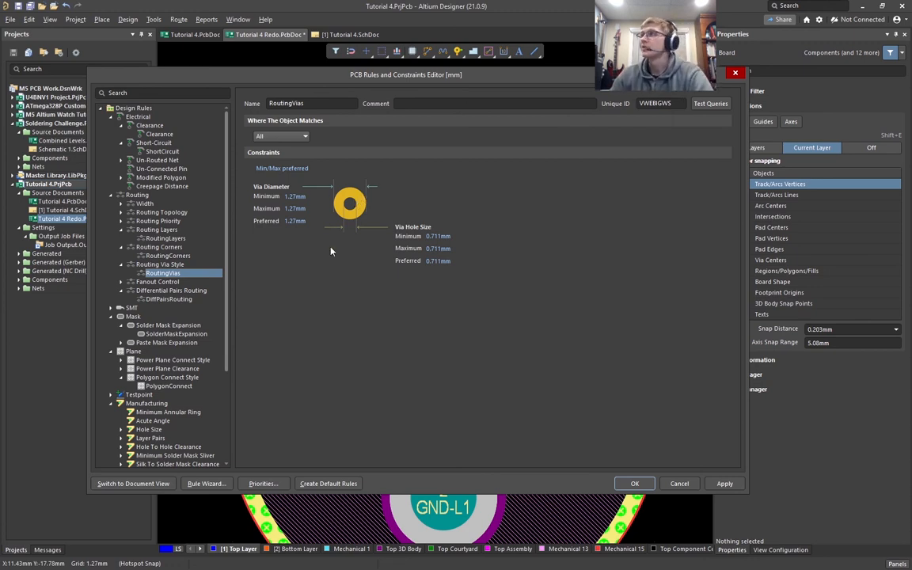
scroll(140, 313, down, 2)
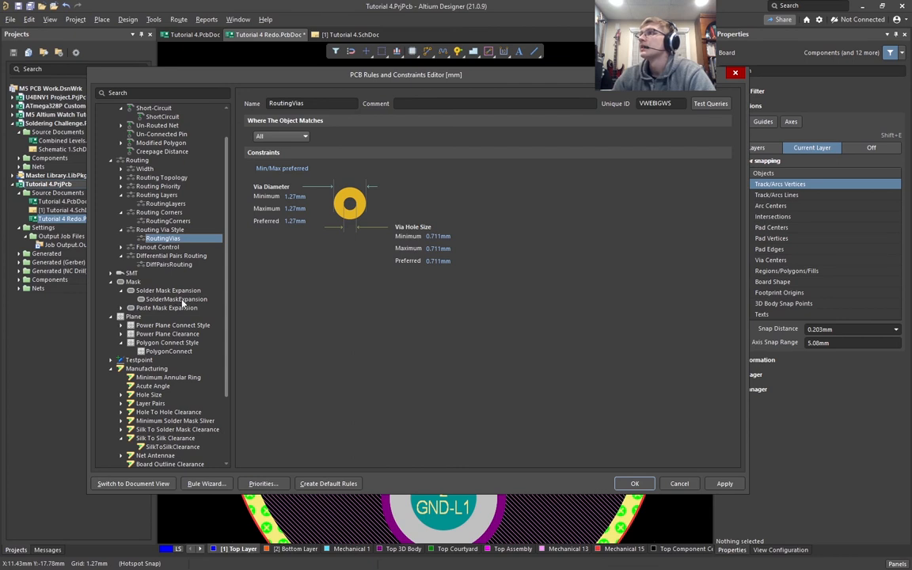
click(172, 299)
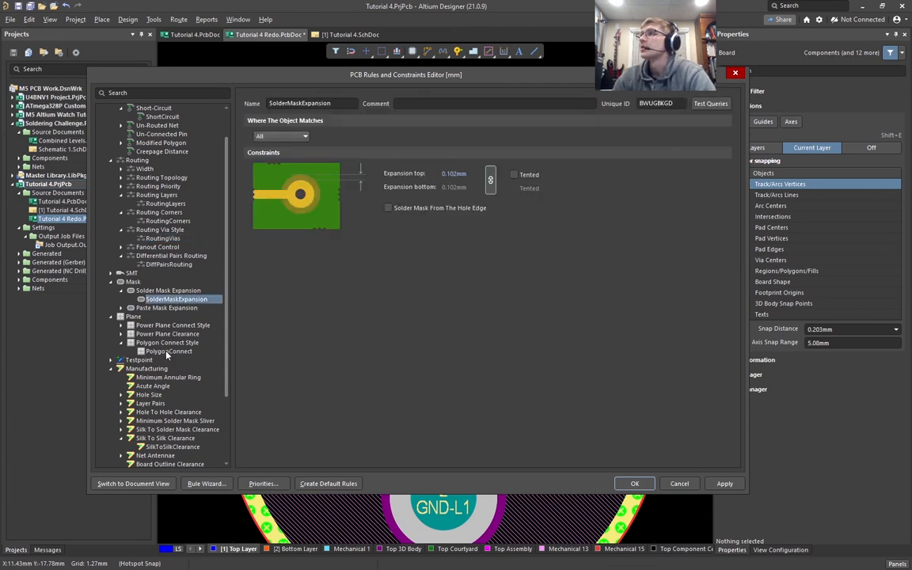
scroll(165, 349, down, 3)
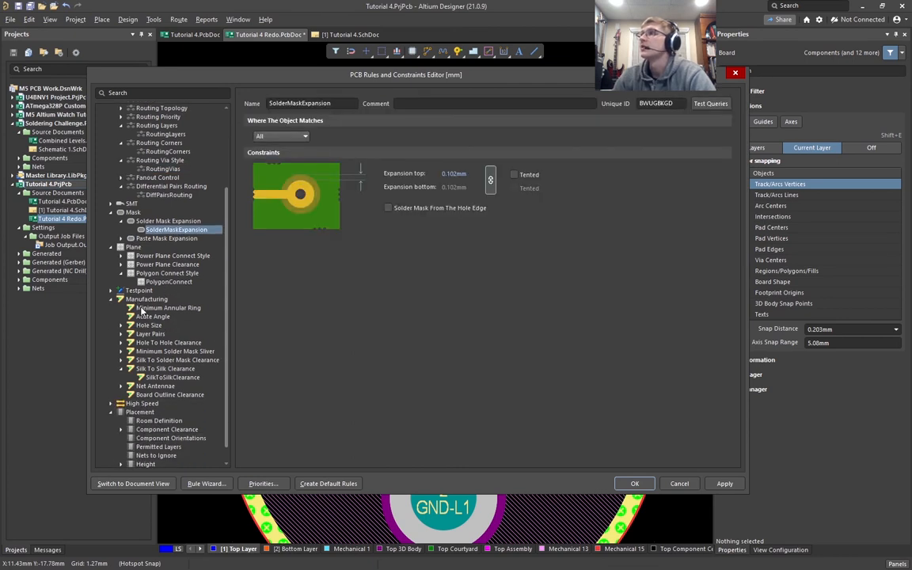
scroll(146, 372, down, 1)
scroll(145, 254, up, 5)
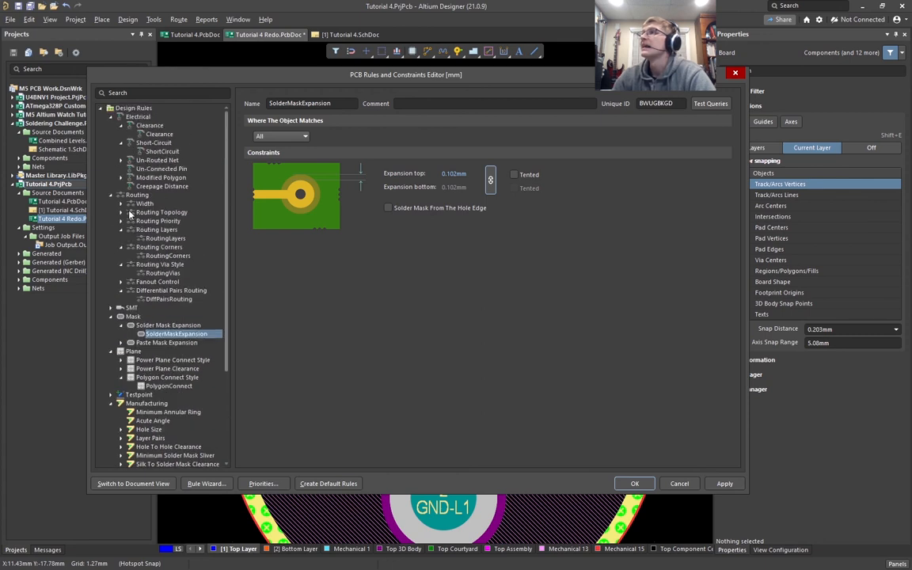
Step: Collapse the expanded rule categories and accept the design rules, returning to the board layout around C1
click(111, 117)
click(111, 125)
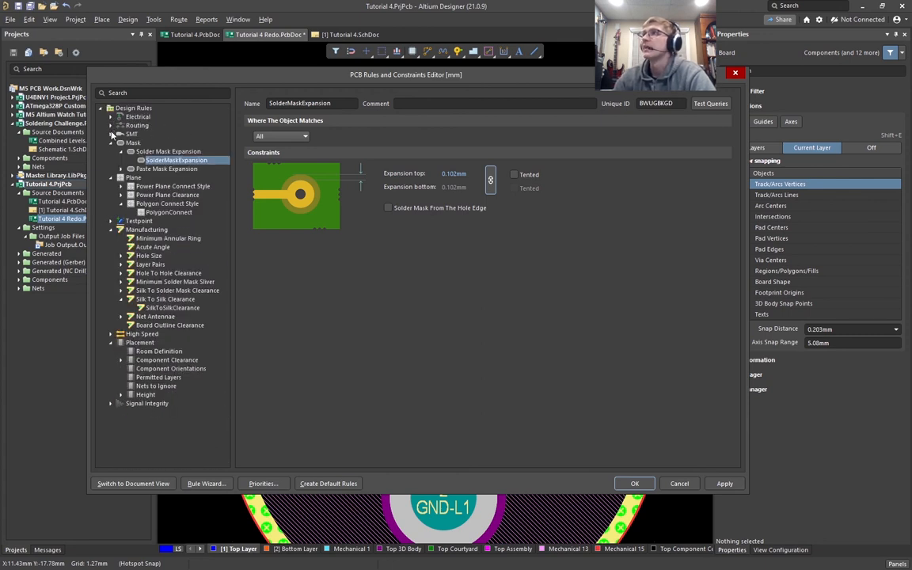
click(111, 142)
click(111, 152)
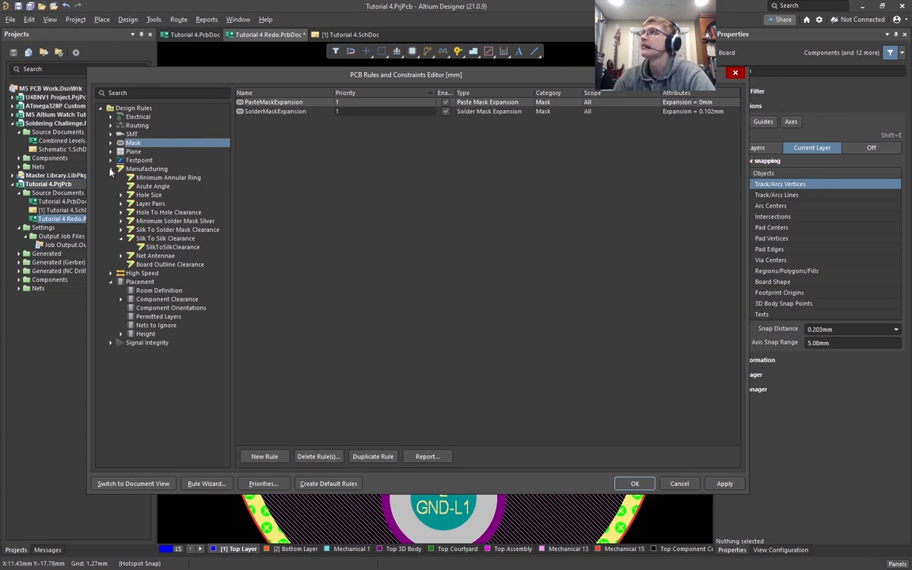
click(110, 169)
click(110, 186)
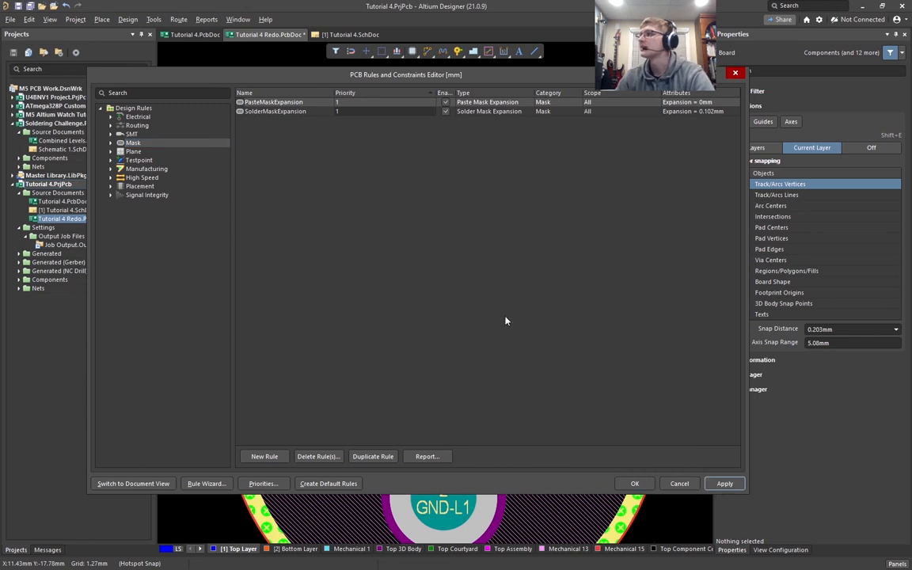
click(635, 483)
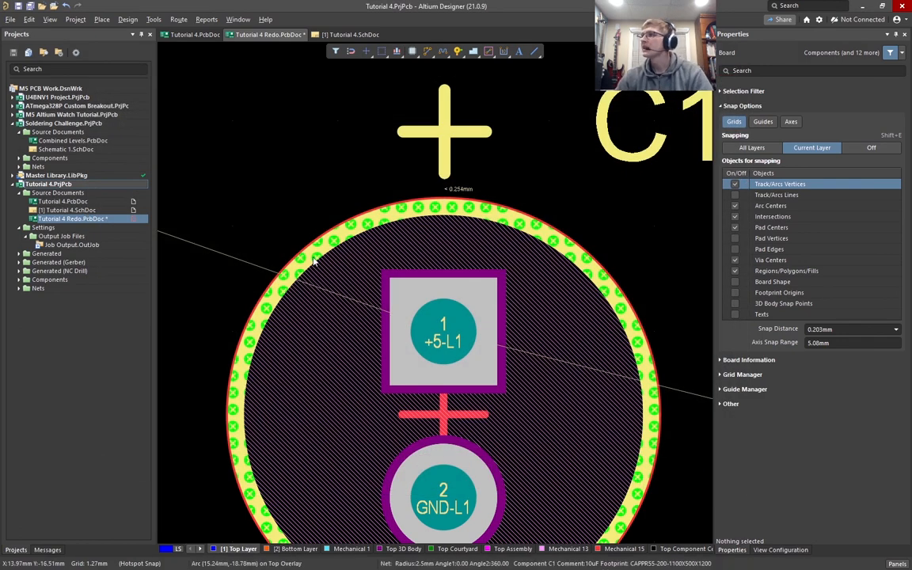
ctrl+scroll(285, 204, down, 4)
scroll(285, 126, up, 3)
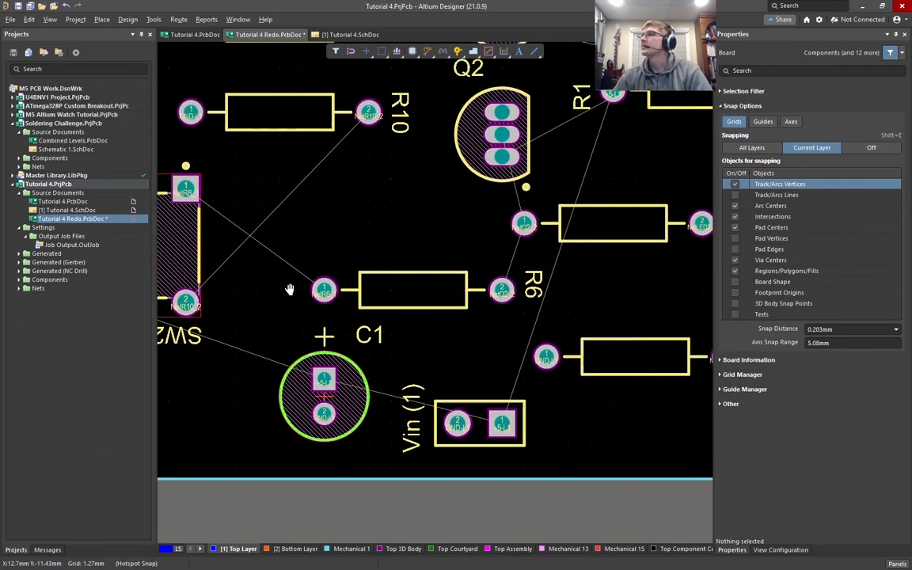
Step: Move C1's "+" polarity mark off the capacitor outline to its upper left, at about X 11.43 mm, Y -15.24 mm
ctrl+scroll(295, 260, down, 3)
right_drag(300, 230, 334, 339)
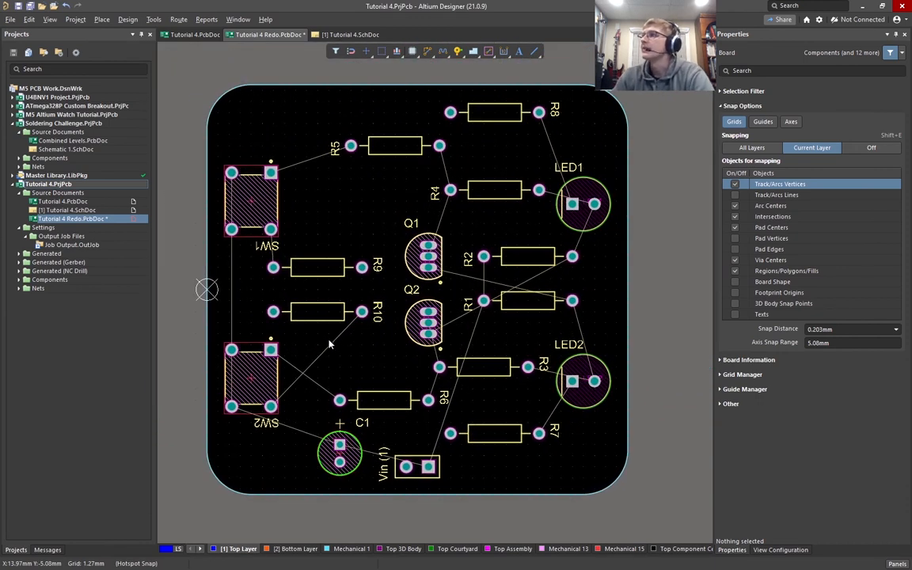
ctrl+scroll(341, 364, up, 4)
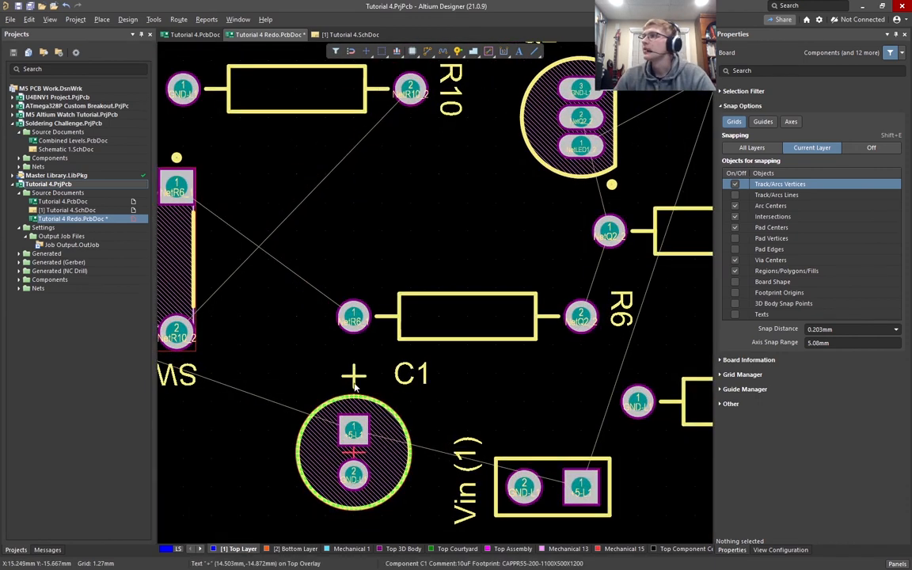
ctrl+scroll(356, 386, up, 2)
click(356, 372)
ctrl+scroll(362, 295, up, 2)
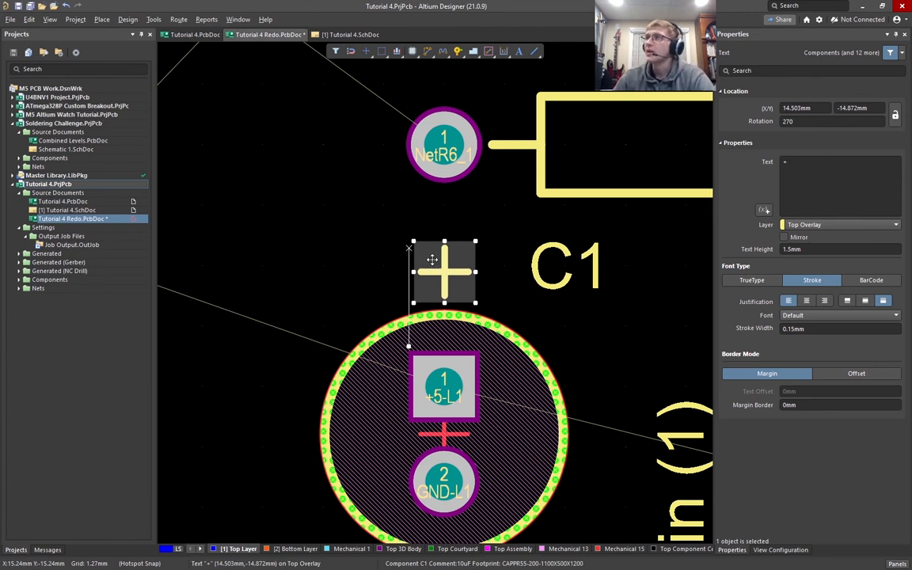
drag(444, 269, 306, 239)
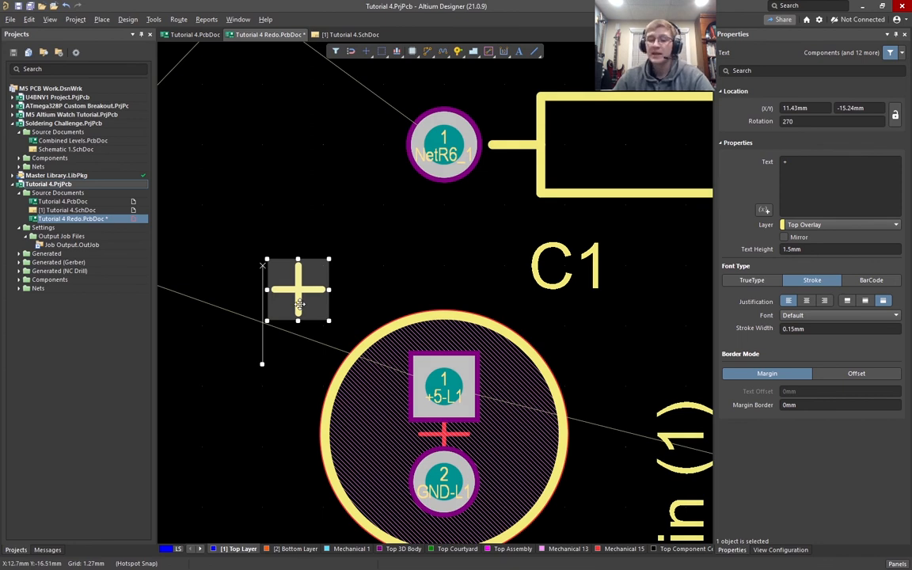
Step: Set the snap grid to 10 Mil and reposition C1's "+" mark at X 11.938 mm, Y -15.748 mm, close to the outline
key(g)
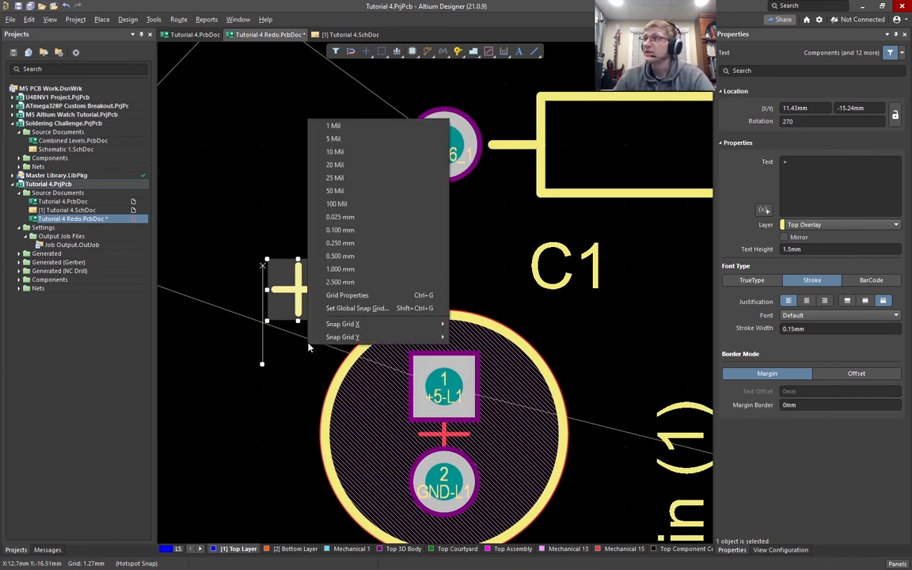
click(333, 161)
drag(263, 265, 299, 277)
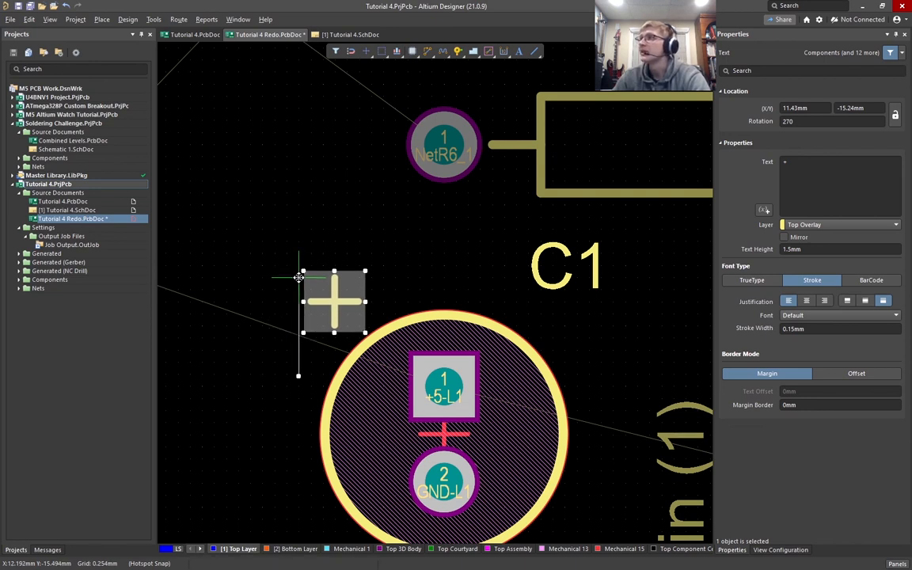
mouse_move(299, 277)
mouse_down()
mouse_move(287, 278)
mouse_move(287, 289)
mouse_up()
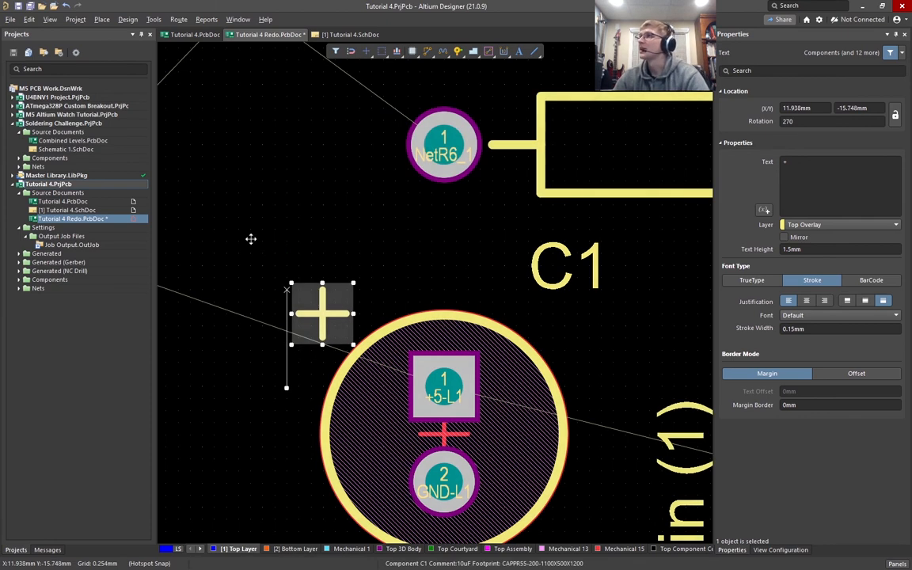
click(220, 204)
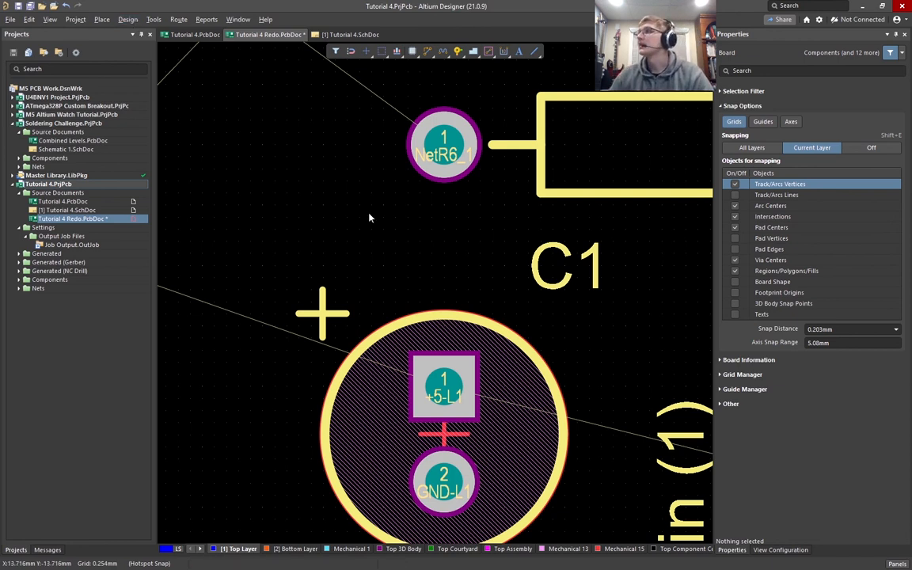
Step: Examine the silkscreen markings and remaining violation highlights around C1, LED2, Q1, Q2 and the rest of the board
ctrl+scroll(552, 290, down, 1)
right_drag(555, 293, 388, 272)
ctrl+scroll(362, 266, down, 3)
ctrl+scroll(301, 254, up, 3)
ctrl+scroll(301, 254, up, 1)
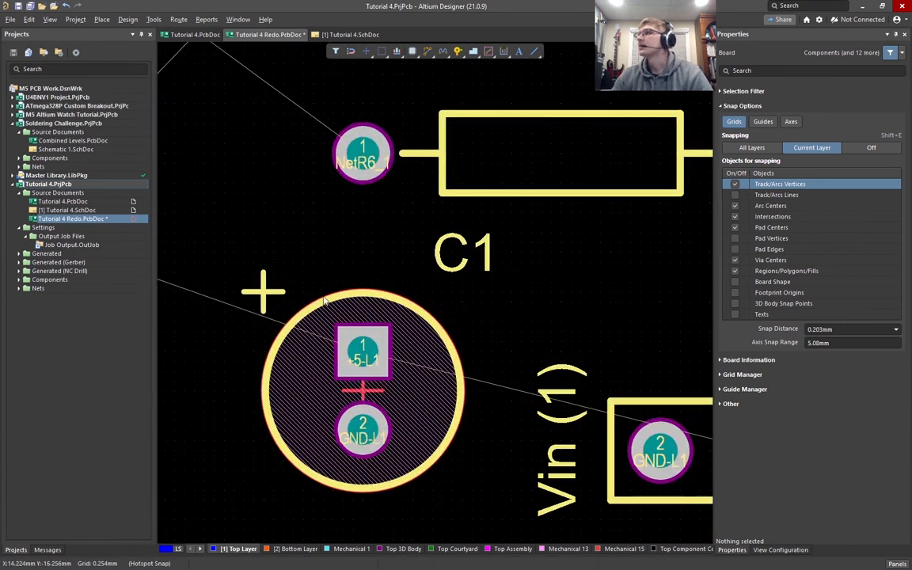
ctrl+scroll(362, 240, down, 3)
right_drag(464, 254, 249, 367)
ctrl+scroll(250, 336, down, 3)
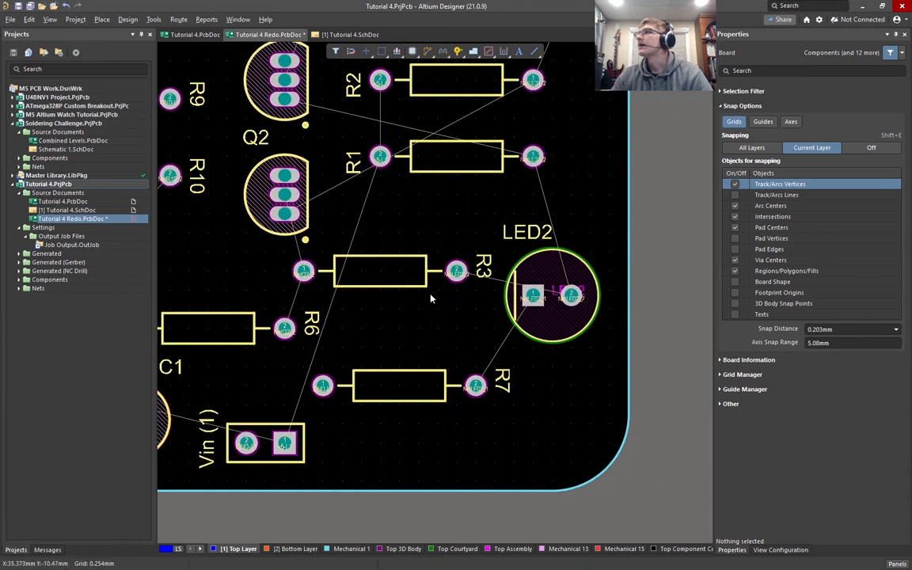
ctrl+scroll(385, 280, down, 4)
right_drag(370, 241, 487, 330)
ctrl+scroll(500, 320, down, 1)
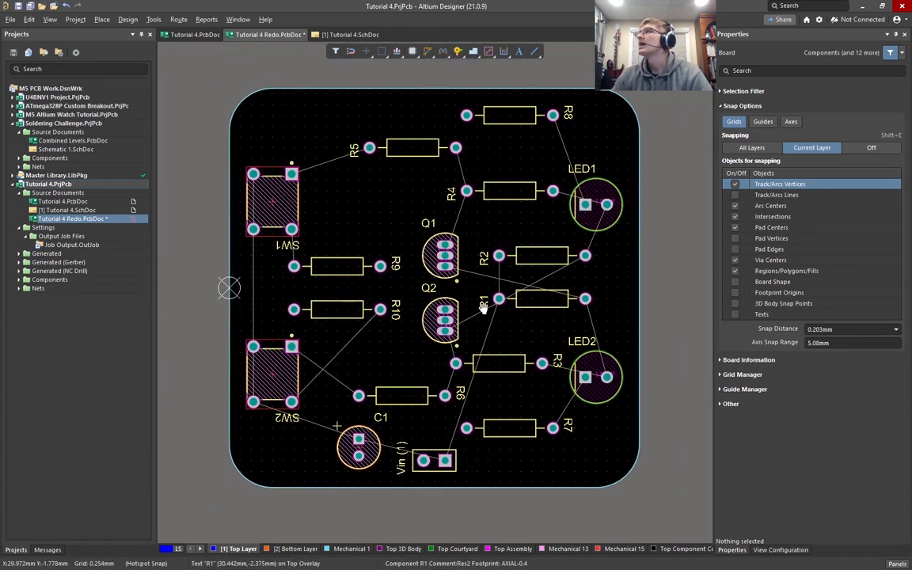
ctrl+scroll(399, 305, up, 3)
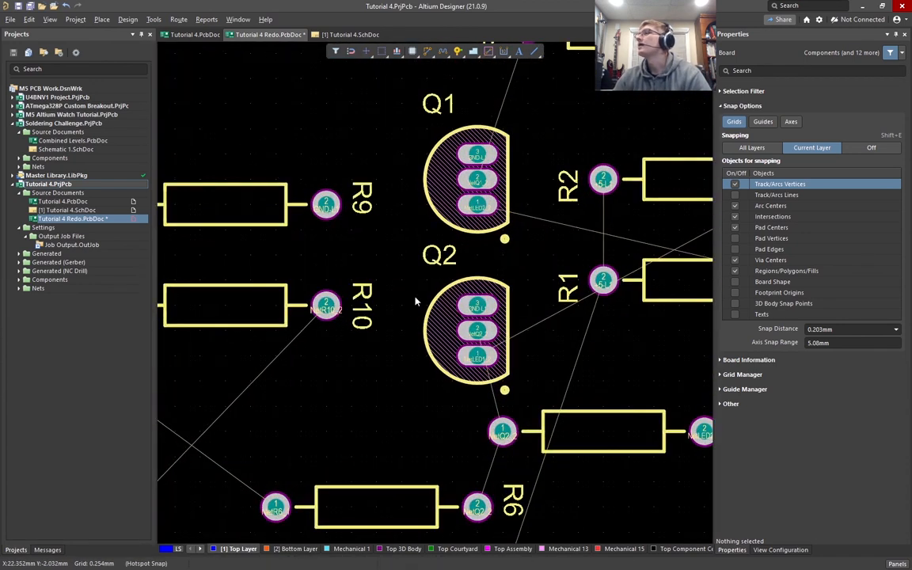
ctrl+scroll(317, 222, down, 3)
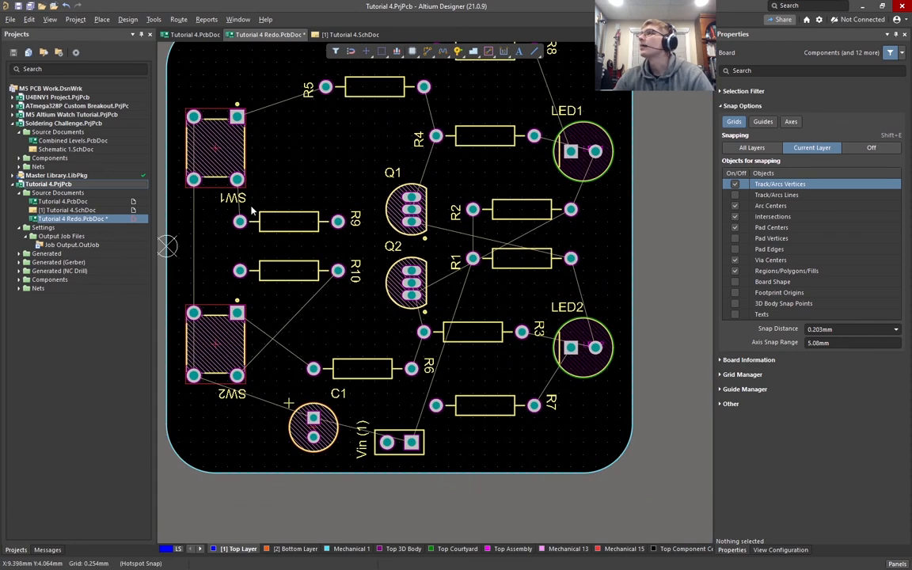
Step: Move the SW1 designator so that it overlaps the upper edge of R9's silkscreen outline
right_drag(252, 211, 358, 307)
ctrl+scroll(355, 303, up, 3)
click(309, 289)
drag(309, 289, 384, 320)
ctrl+scroll(400, 373, up, 4)
ctrl+scroll(342, 363, down, 3)
ctrl+scroll(417, 269, down, 6)
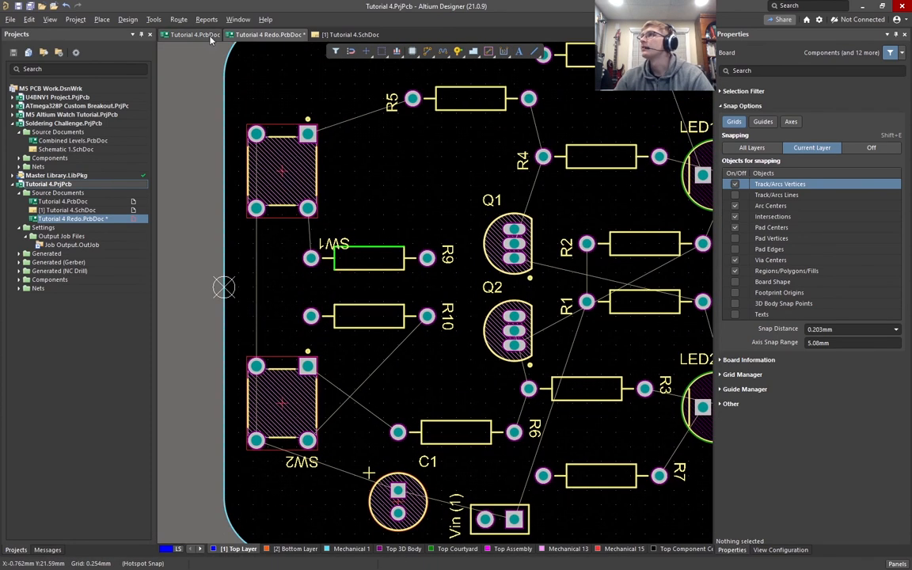
Step: Reset the board's error markers and check the overlap between the SW1 designator and R9's outline
click(153, 19)
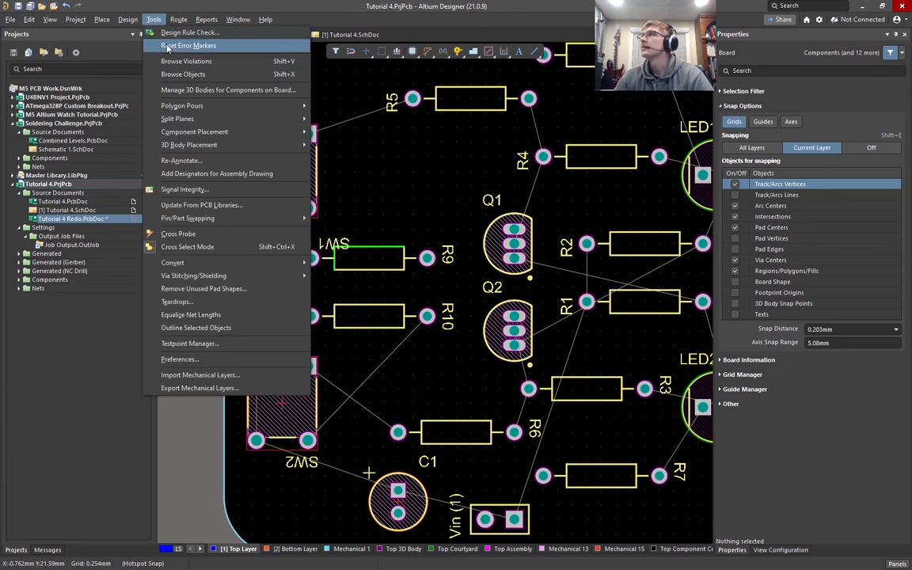
click(188, 45)
ctrl+scroll(335, 247, up, 5)
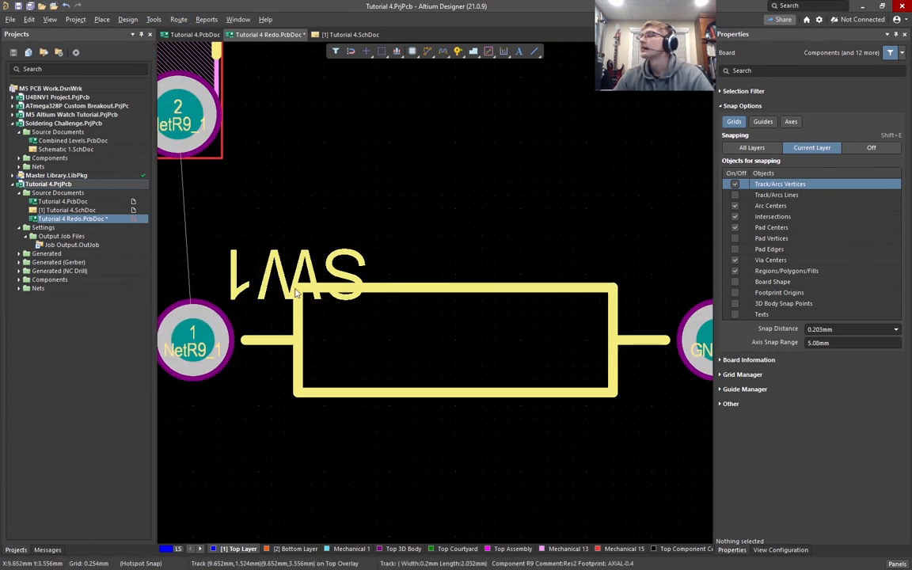
ctrl+scroll(296, 295, down, 3)
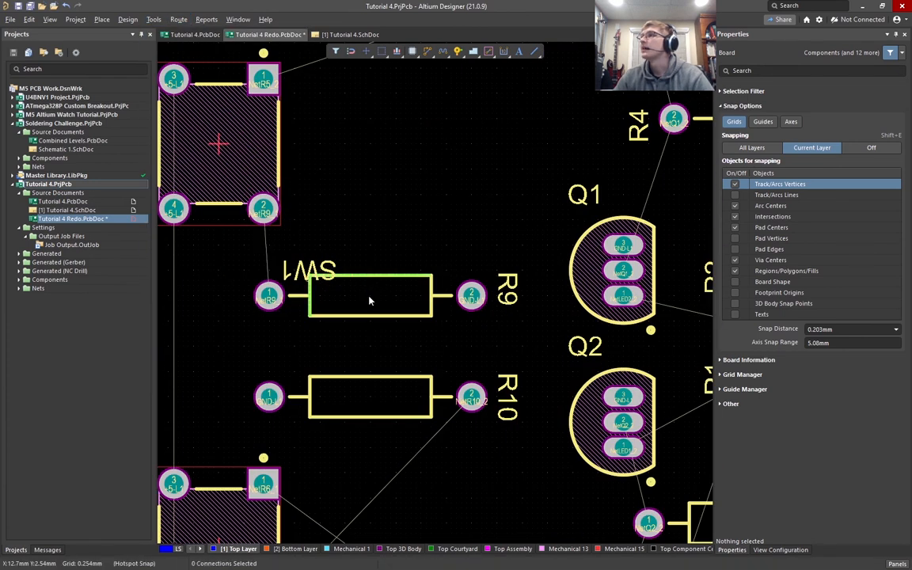
Step: Move the SW1 designator clear of R9's outline, to X 9.652 mm, Y 4.318 mm beside the switch
ctrl+scroll(371, 300, up, 4)
ctrl+scroll(339, 201, down, 3)
click(339, 205)
drag(339, 204, 346, 155)
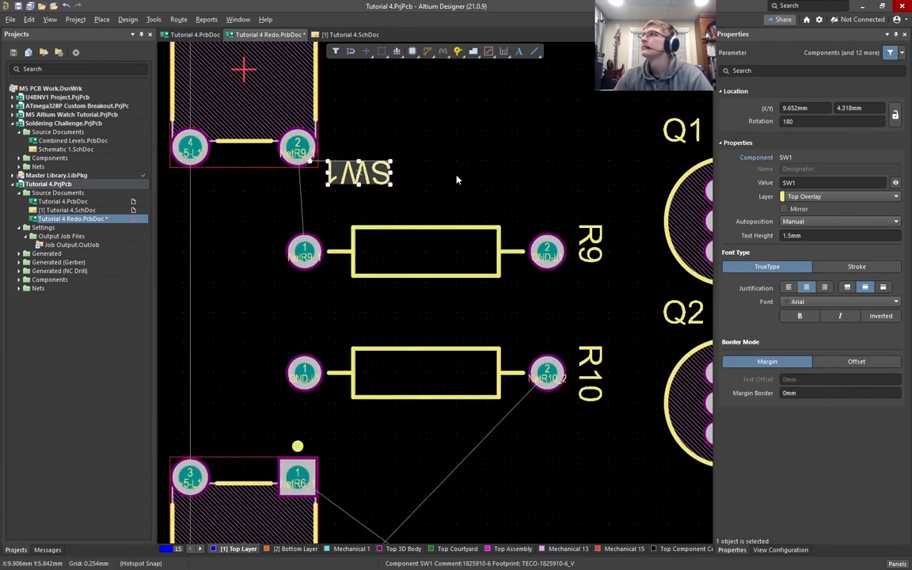
click(462, 167)
Step: Rotate resistor R10 in place by 180 degrees so its NetR10_2 pad faces SW2
ctrl+scroll(377, 213, down, 8)
right_drag(467, 324, 377, 359)
ctrl+scroll(379, 354, down, 1)
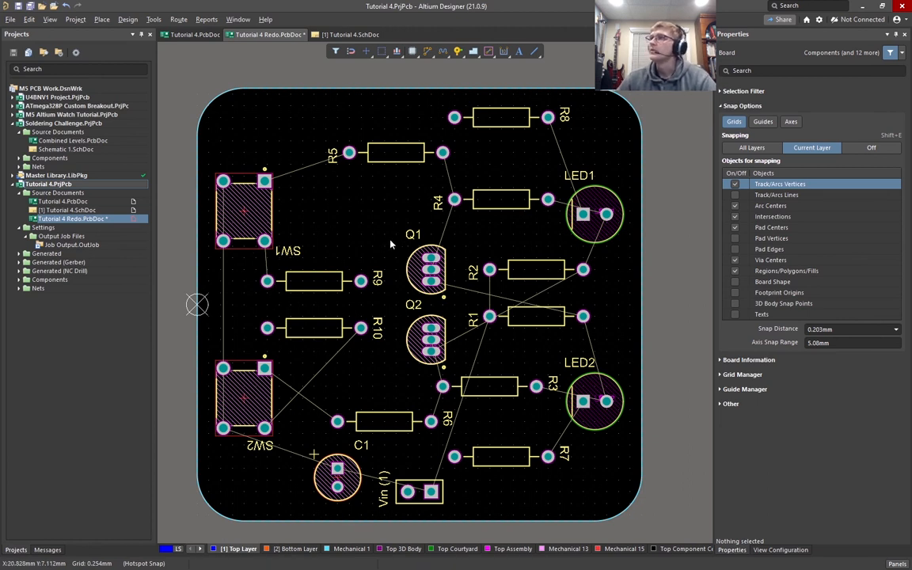
drag(313, 328, 313, 328)
key(space)
key(space)
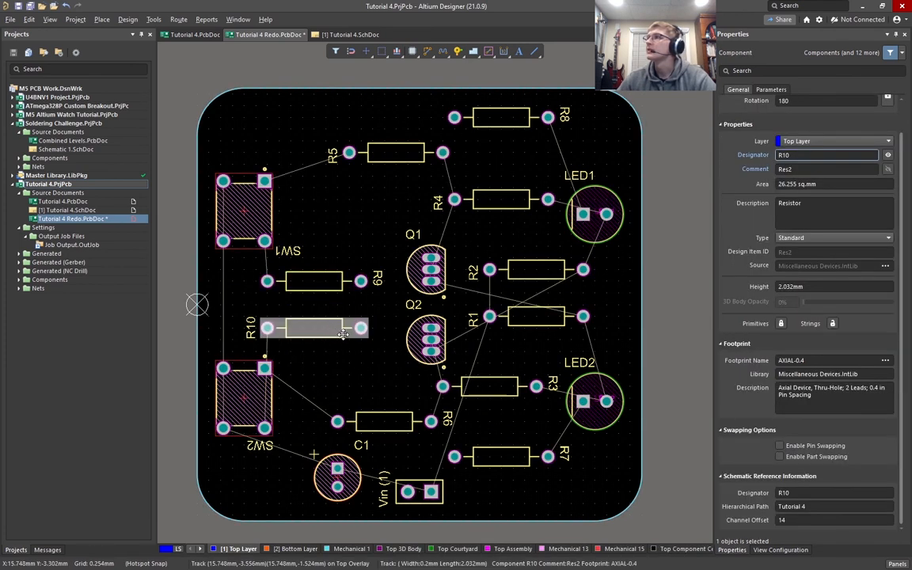
mouse_move(371, 391)
right_down()
mouse_move(376, 286)
mouse_move(371, 300)
mouse_move(386, 365)
mouse_move(375, 381)
right_up()
ctrl+scroll(376, 284, down, 2)
ctrl+scroll(387, 361, up, 3)
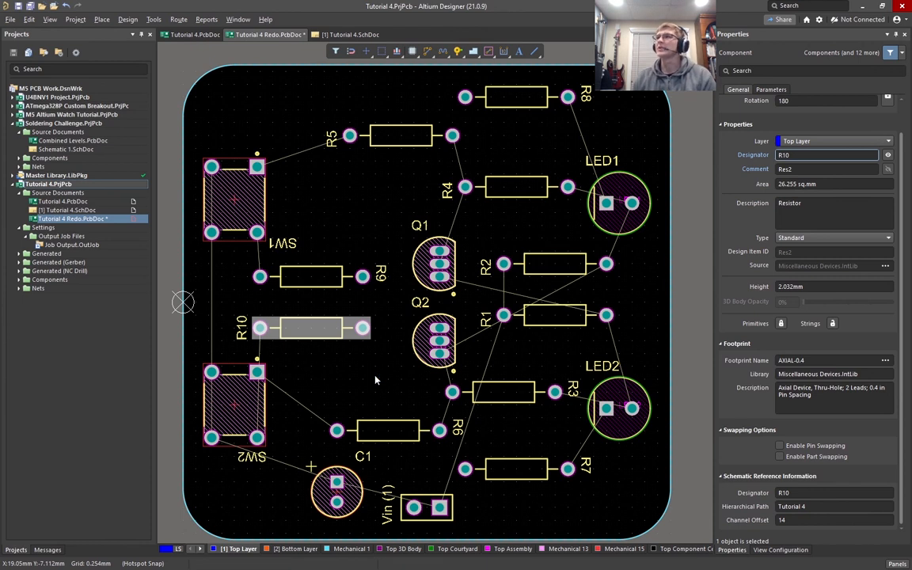
click(331, 372)
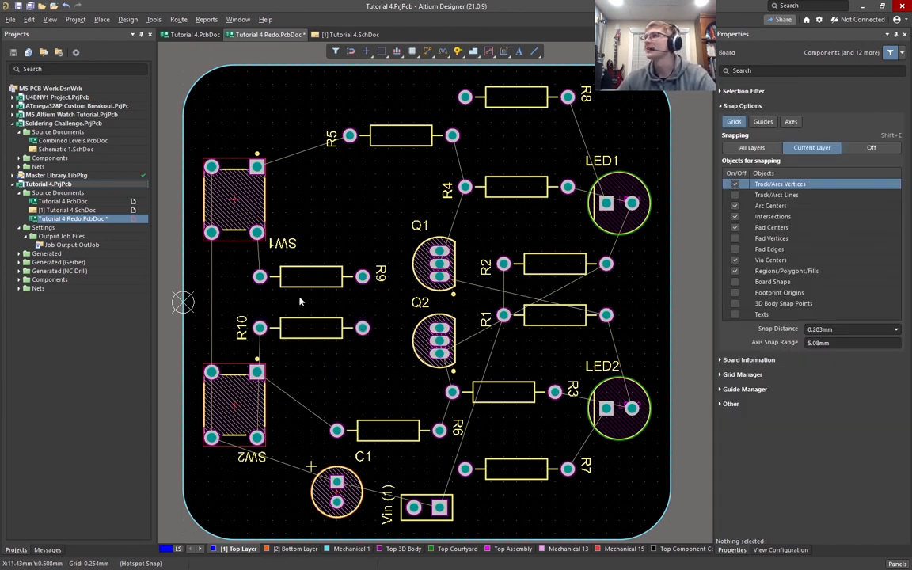
ctrl+scroll(302, 328, down, 2)
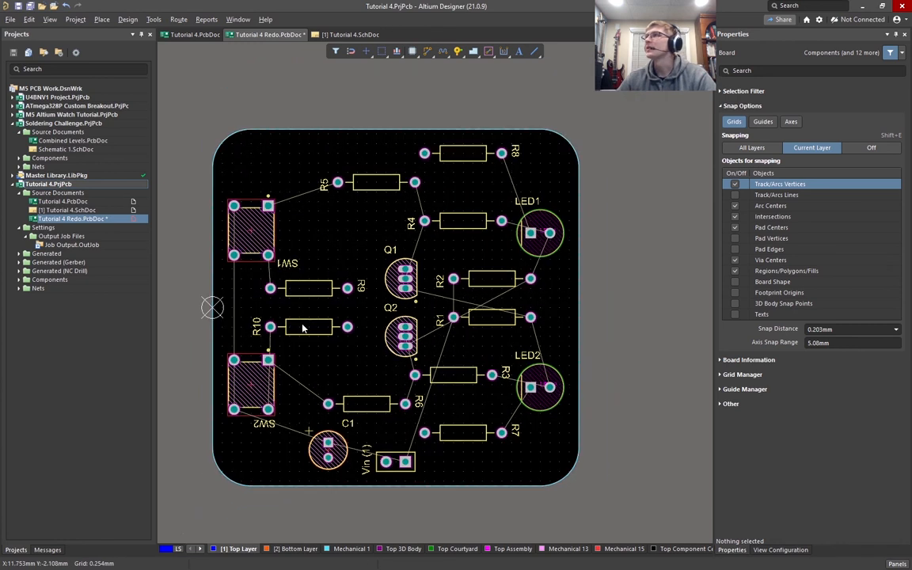